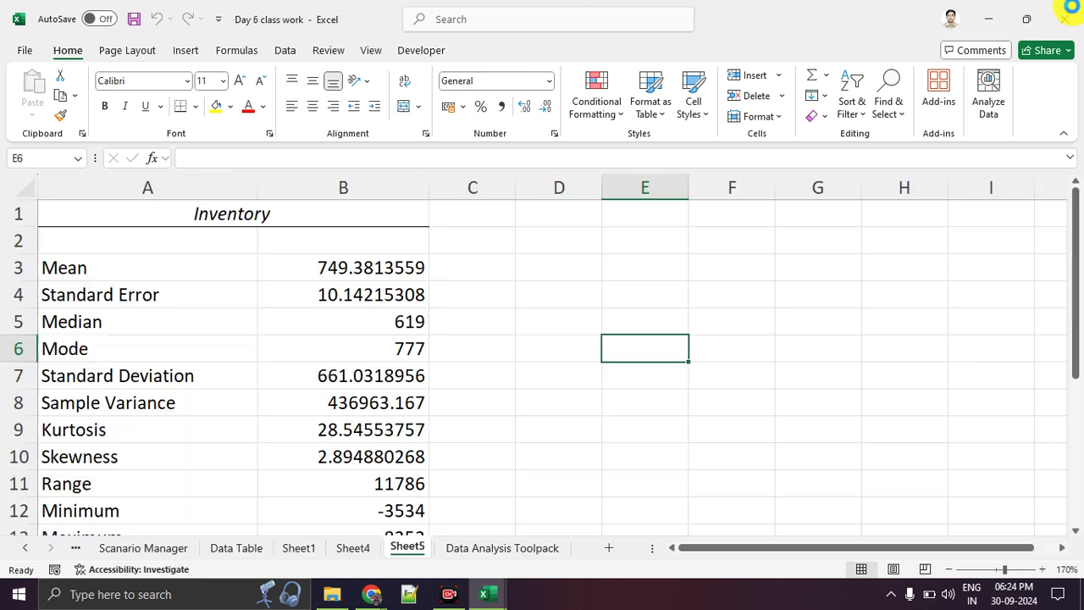
Step: Go to the Scenario Manager sheet and open the What-If Analysis list on the Data tab
{"action": "left_click", "coordinate": [490, 548]}
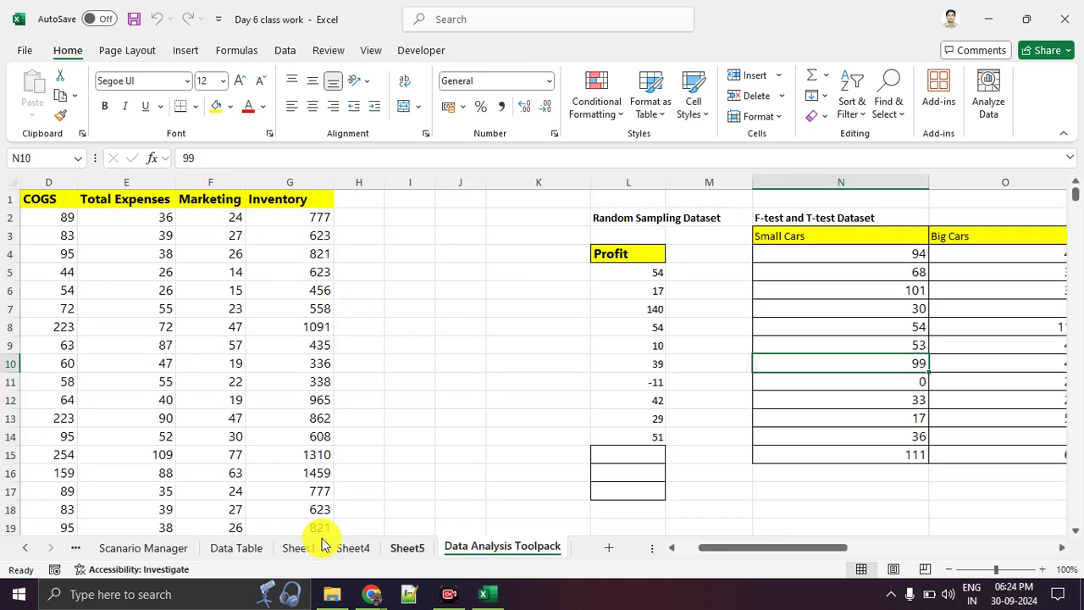
{"action": "left_click", "coordinate": [163, 547]}
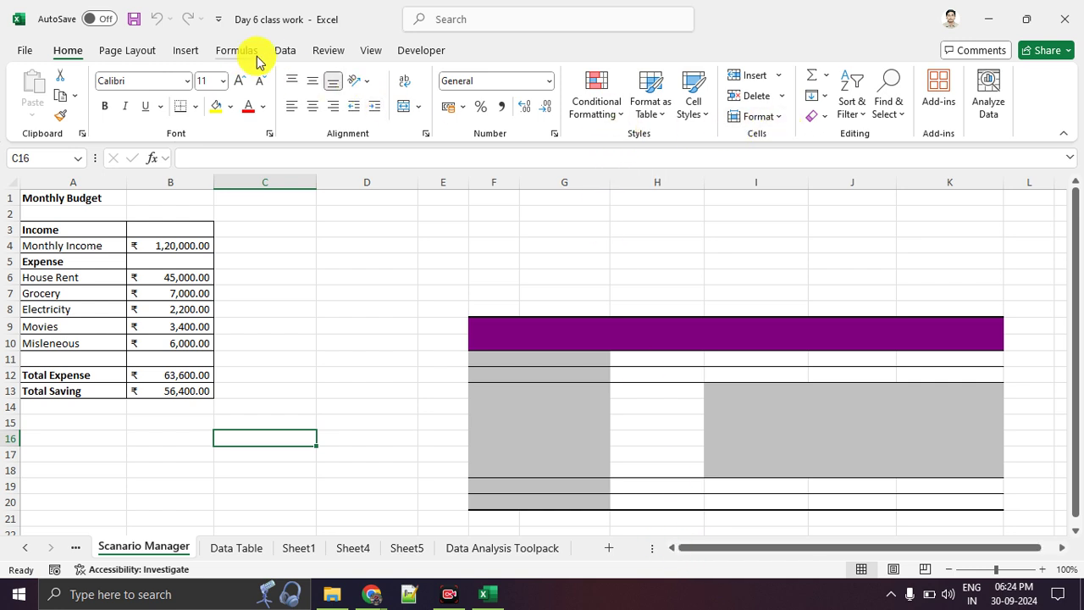
{"action": "left_click", "coordinate": [285, 51]}
{"action": "left_click", "coordinate": [773, 118]}
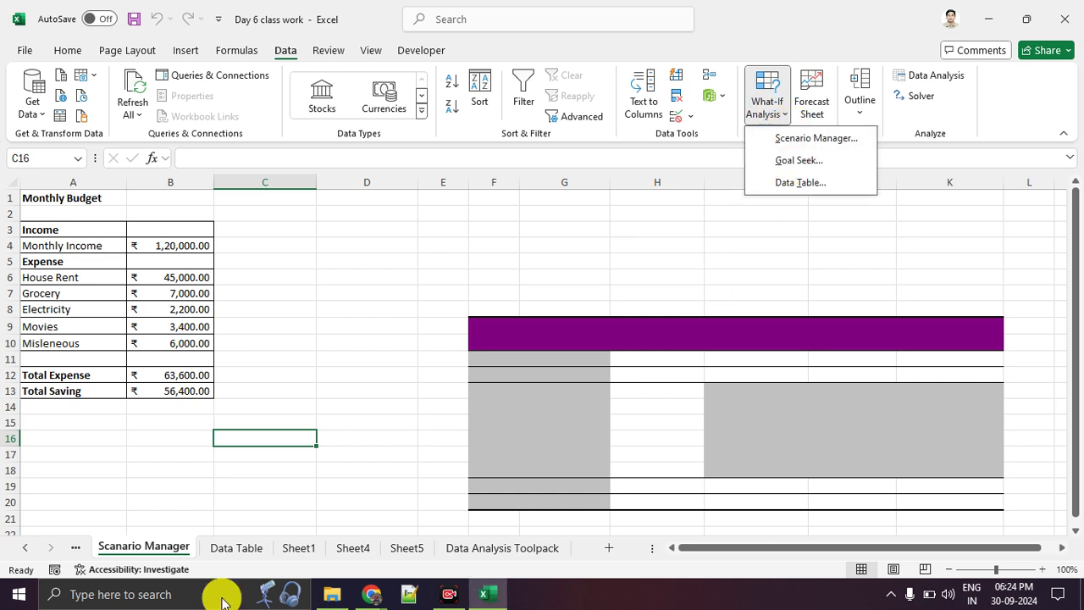
Step: Launch ZoomIt from the Excel Class folder, then reopen What-If Analysis in Day 6 class work
{"action": "left_click", "coordinate": [332, 593]}
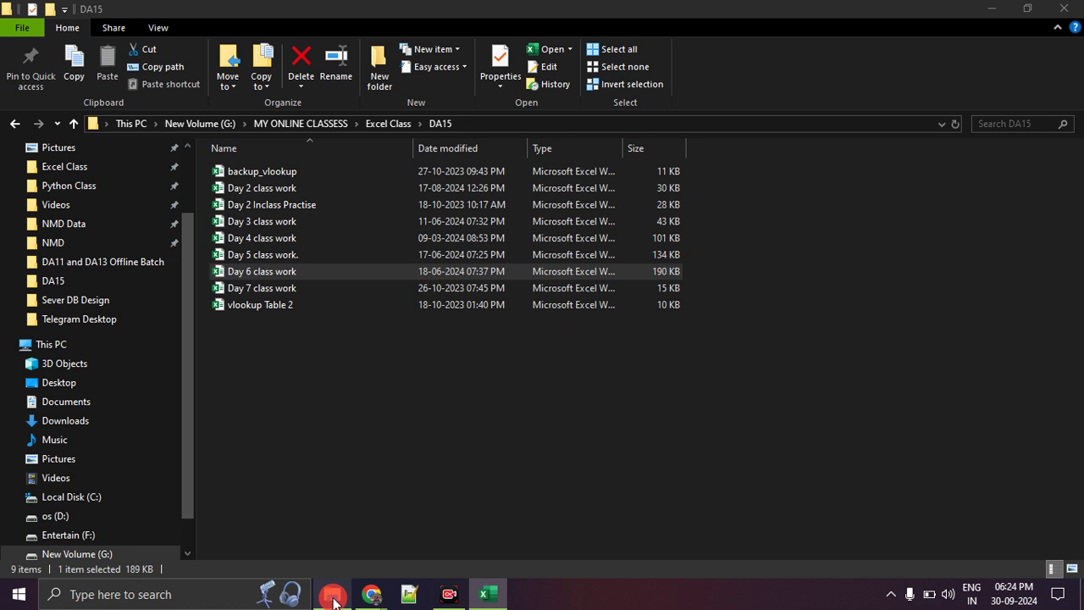
{"action": "left_click", "coordinate": [382, 123]}
{"action": "left_click", "coordinate": [281, 406]}
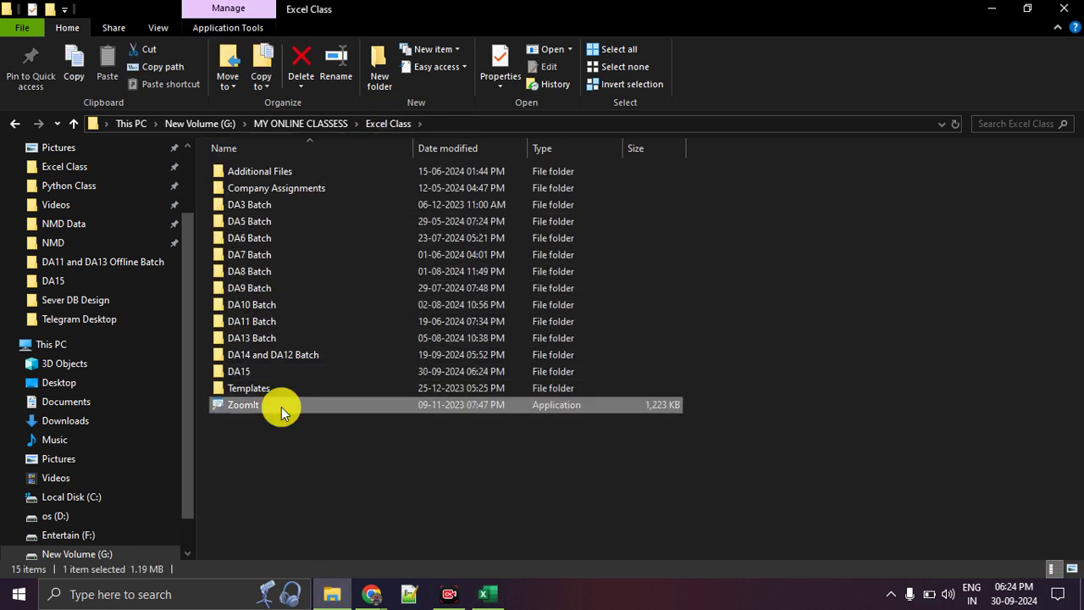
{"action": "left_click", "coordinate": [484, 594]}
{"action": "left_click", "coordinate": [766, 110]}
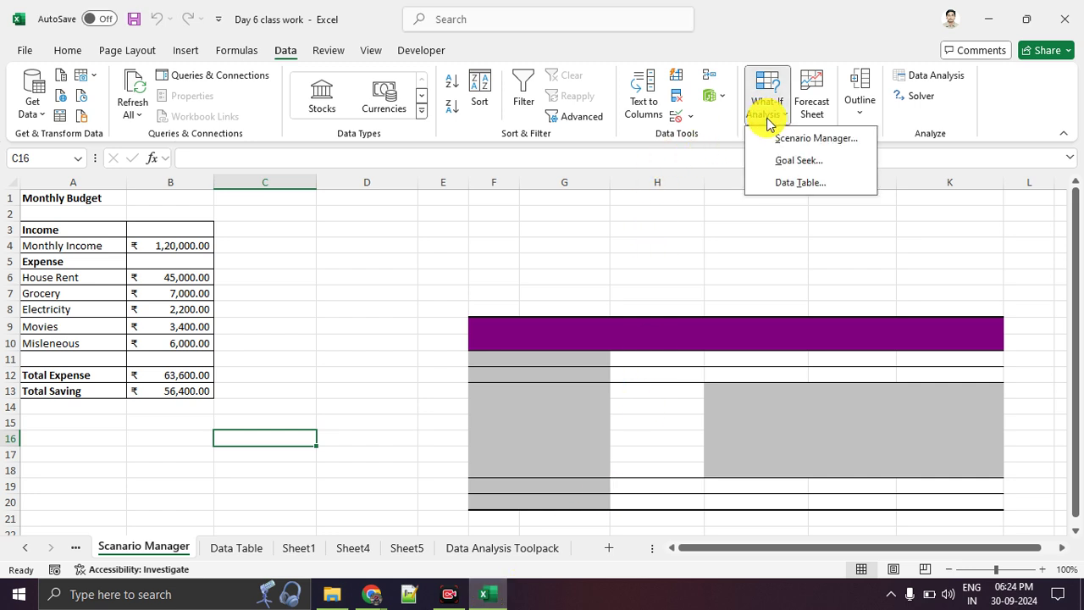
Step: Mark up the ribbon around the What-If Analysis options, then dismiss the dropdown with Esc
{"action": "mouse_move", "coordinate": [851, 133]}
{"action": "left_mouse_down"}
{"action": "mouse_move", "coordinate": [769, 127]}
{"action": "mouse_move", "coordinate": [822, 142]}
{"action": "mouse_move", "coordinate": [870, 138]}
{"action": "left_mouse_up"}
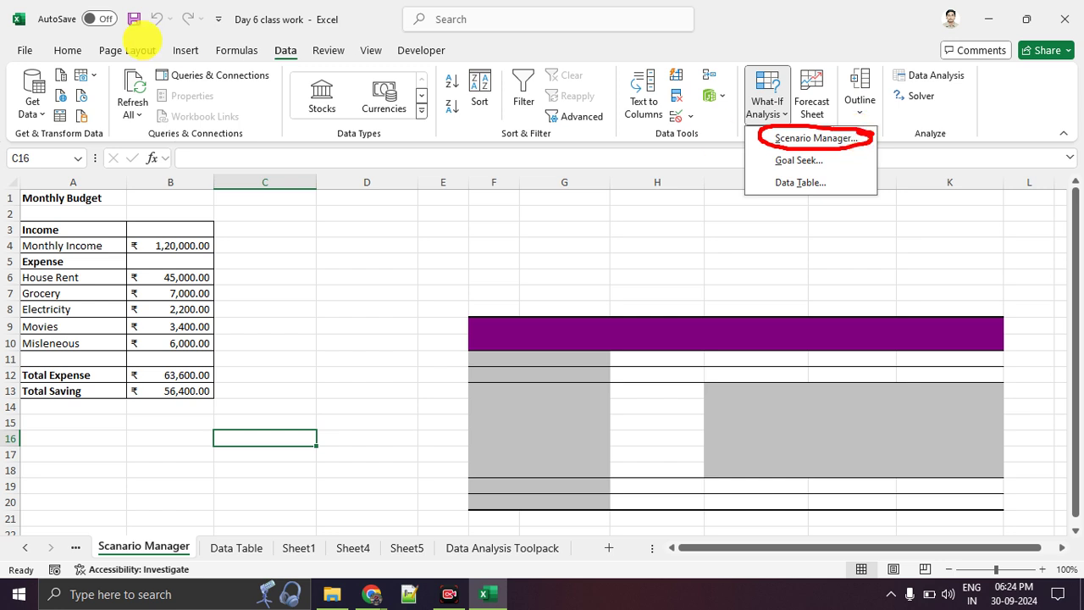
{"action": "mouse_move", "coordinate": [292, 25]}
{"action": "left_mouse_down"}
{"action": "mouse_move", "coordinate": [271, 75]}
{"action": "mouse_move", "coordinate": [311, 46]}
{"action": "mouse_move", "coordinate": [264, 26]}
{"action": "left_mouse_up"}
{"action": "left_click_drag", "start_coordinate": [753, 163], "coordinate": [784, 151]}
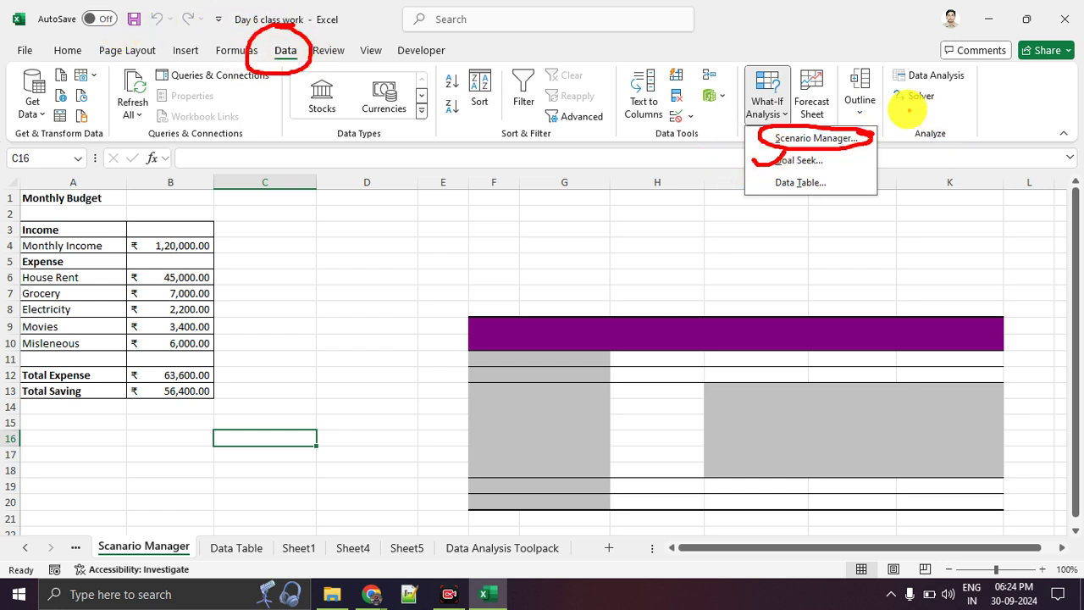
{"action": "left_click_drag", "start_coordinate": [876, 95], "coordinate": [905, 85]}
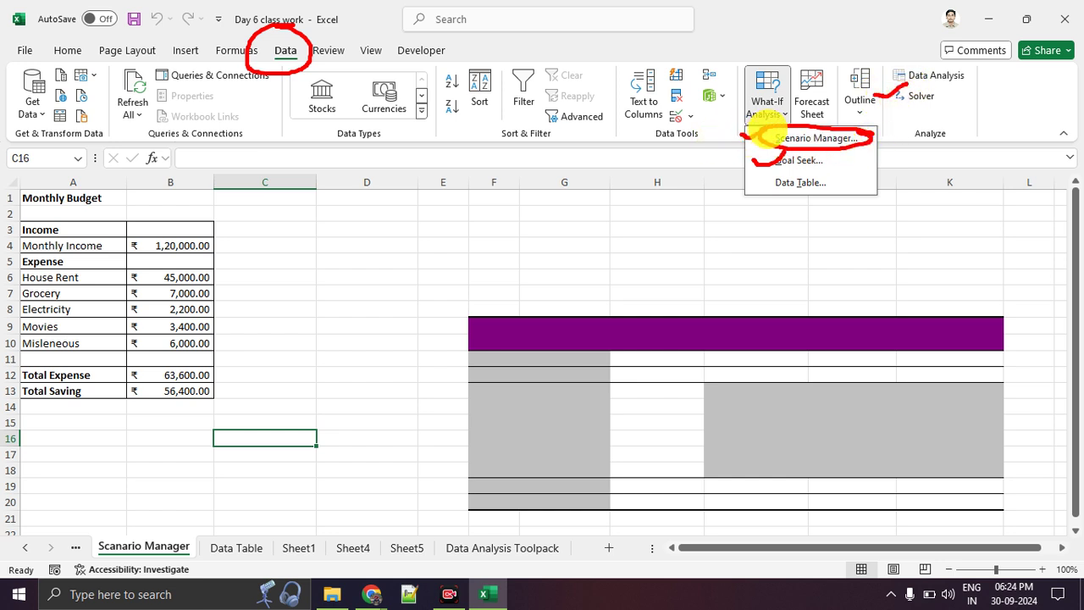
{"action": "key", "text": "Escape"}
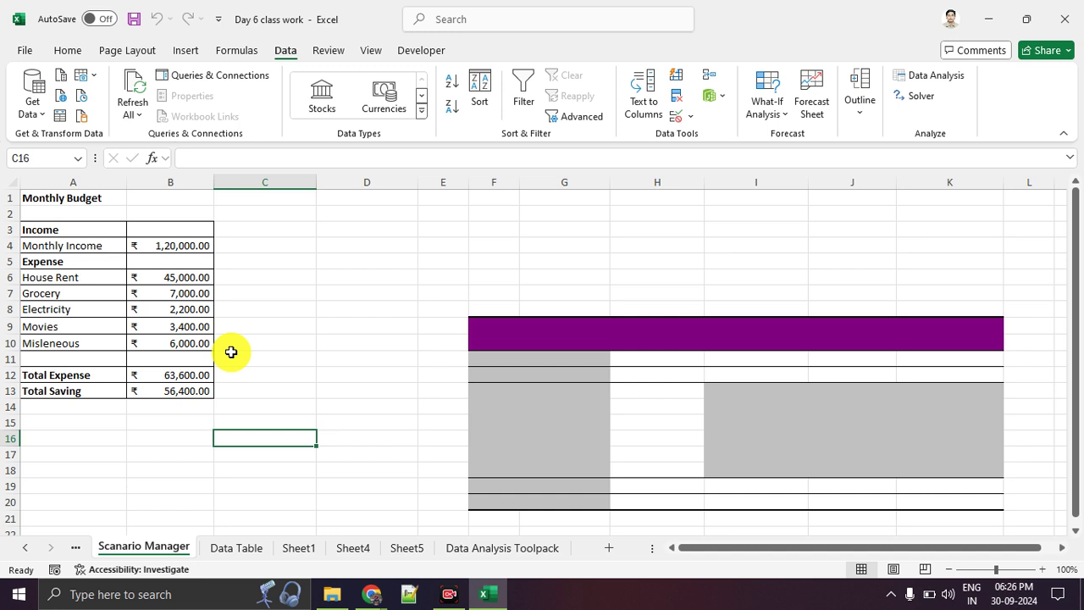
Step: Fill blank cell E7 across E7:L21 to wipe the purple and grey formatting
{"action": "left_click", "coordinate": [438, 293]}
{"action": "left_click_drag", "start_coordinate": [470, 300], "coordinate": [1049, 546]}
{"action": "left_click_drag", "start_coordinate": [1055, 299], "coordinate": [1058, 518]}
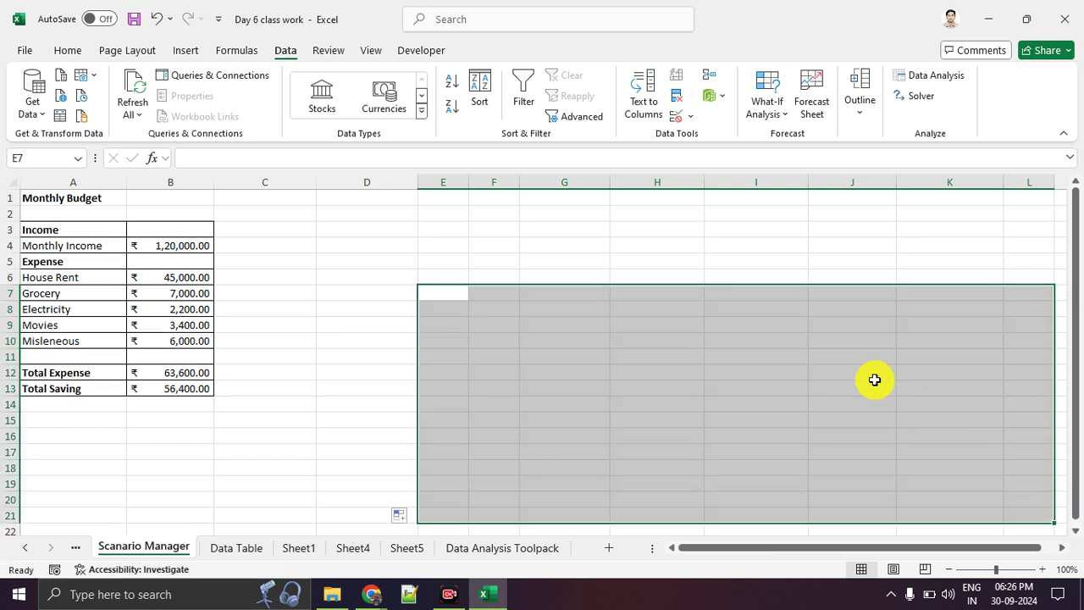
{"action": "left_click", "coordinate": [811, 371]}
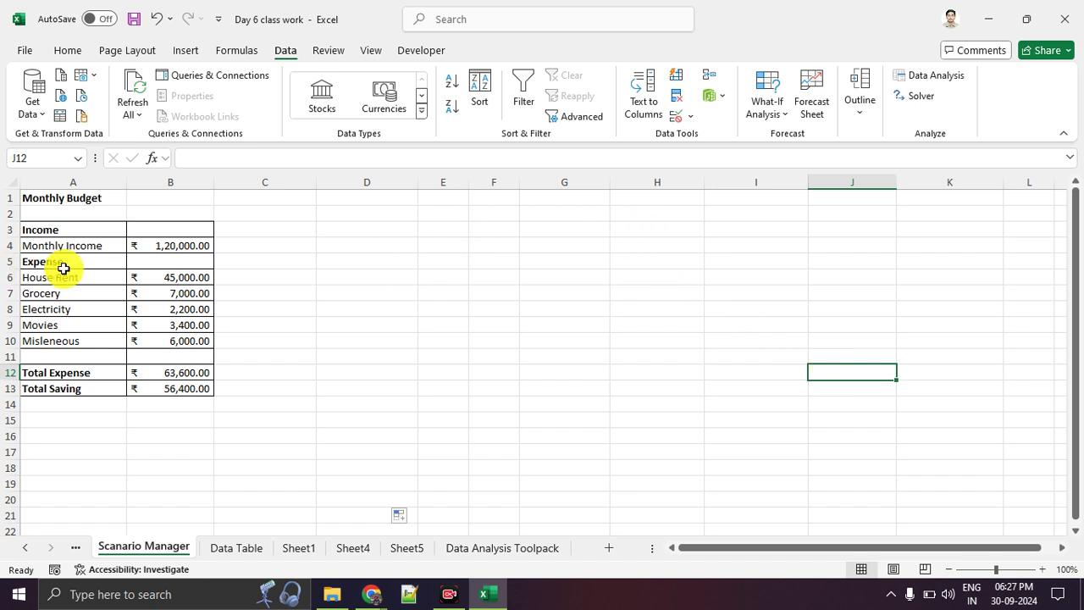
{"action": "left_click_drag", "start_coordinate": [106, 247], "coordinate": [174, 245]}
{"action": "left_click_drag", "start_coordinate": [76, 279], "coordinate": [181, 356]}
{"action": "left_click", "coordinate": [317, 350]}
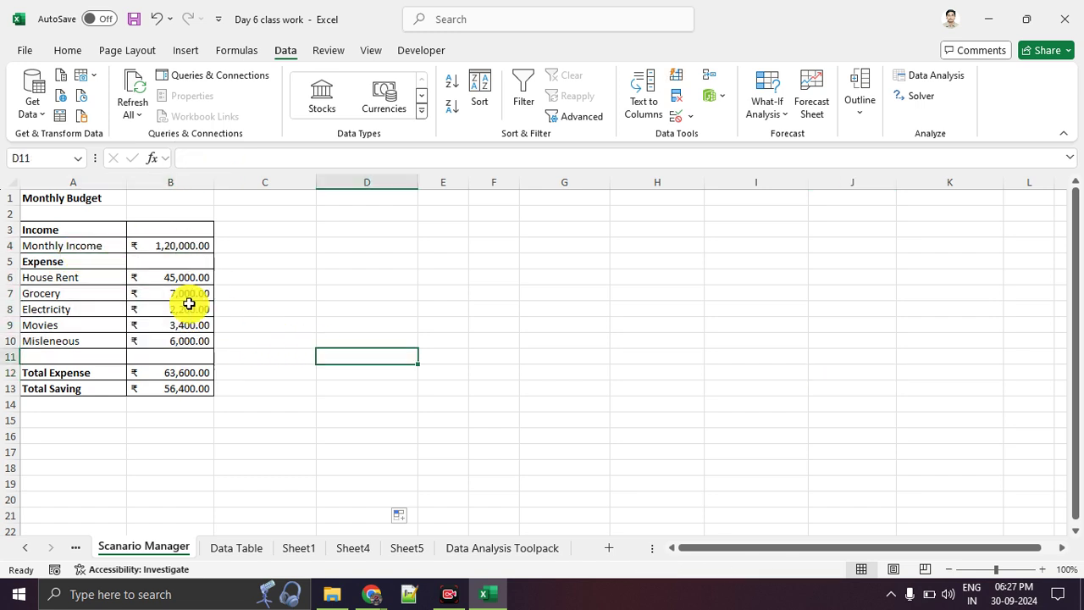
{"action": "left_click_drag", "start_coordinate": [85, 246], "coordinate": [178, 245]}
{"action": "left_click_drag", "start_coordinate": [76, 277], "coordinate": [165, 342]}
{"action": "left_click", "coordinate": [185, 392]}
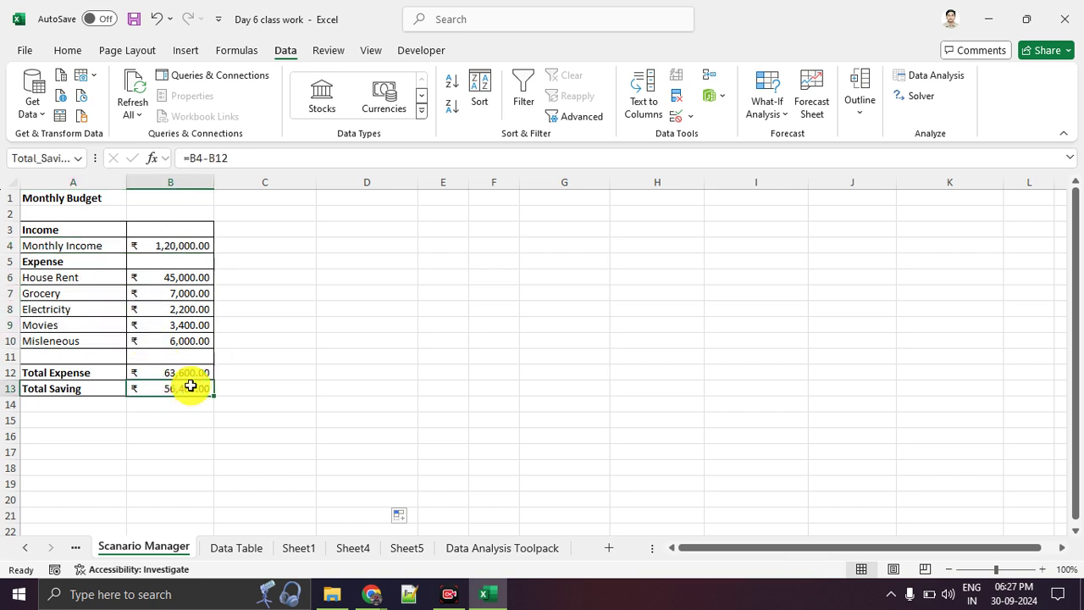
{"action": "left_click", "coordinate": [270, 387]}
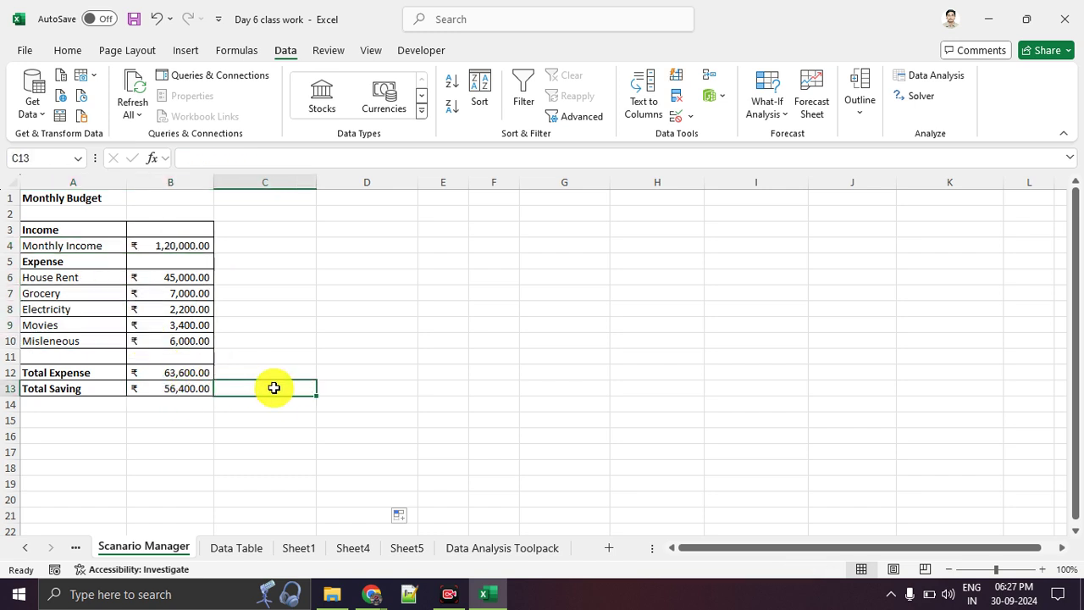
{"action": "left_click", "coordinate": [194, 386]}
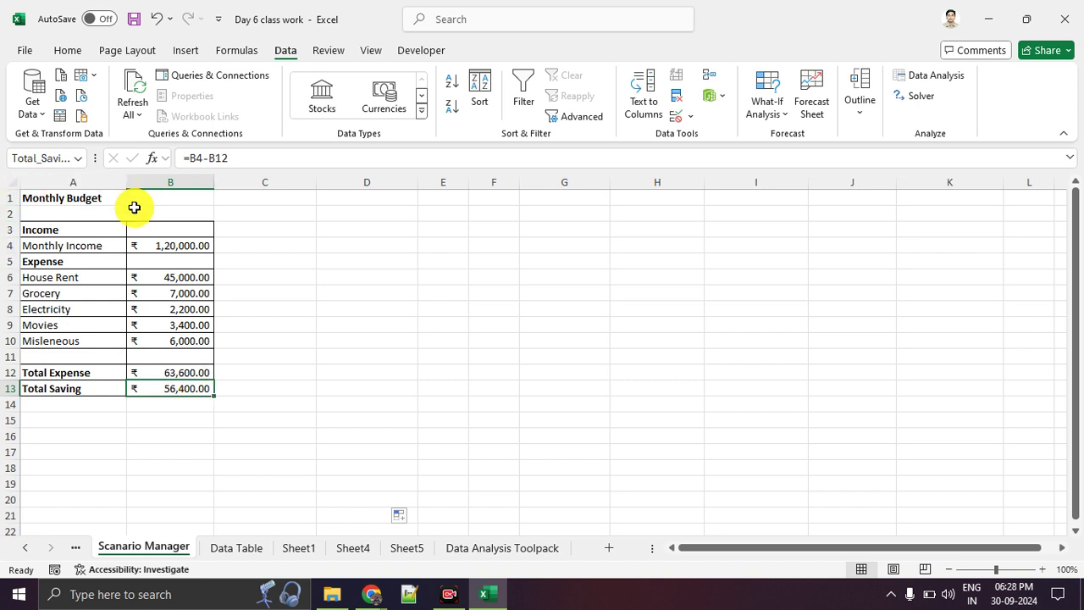
{"action": "left_click", "coordinate": [194, 247]}
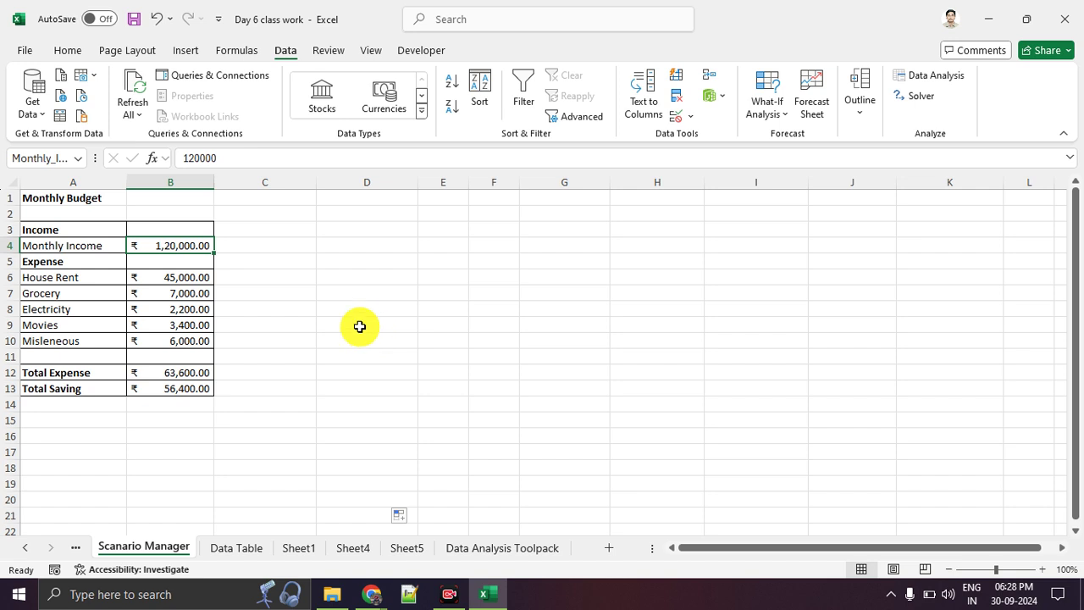
{"action": "left_click_drag", "start_coordinate": [104, 271], "coordinate": [177, 293]}
{"action": "left_click", "coordinate": [116, 291]}
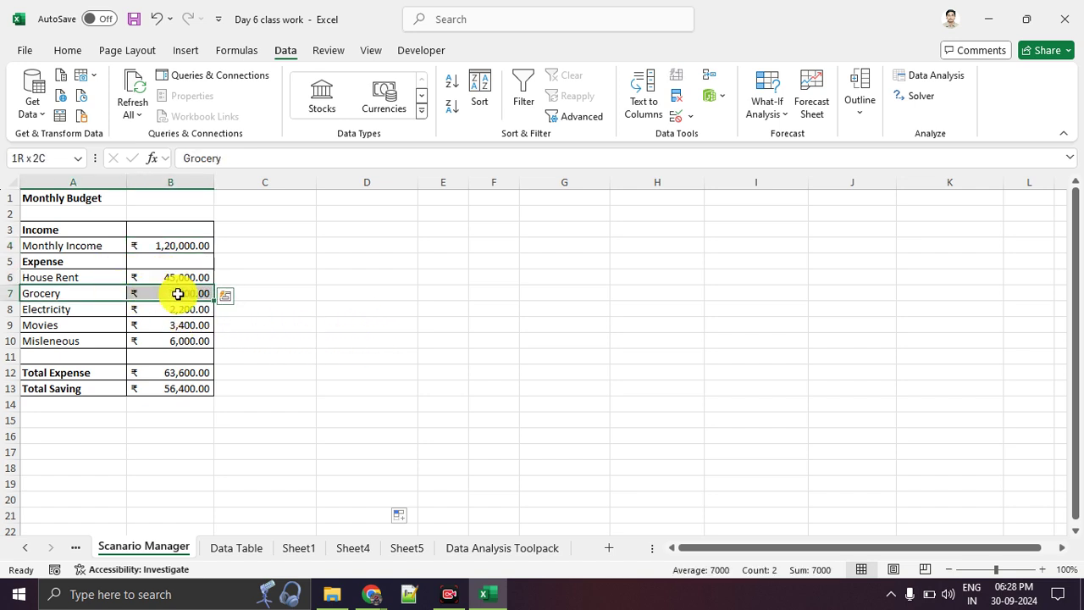
{"action": "left_click_drag", "start_coordinate": [114, 310], "coordinate": [174, 325]}
{"action": "left_click_drag", "start_coordinate": [108, 341], "coordinate": [177, 345]}
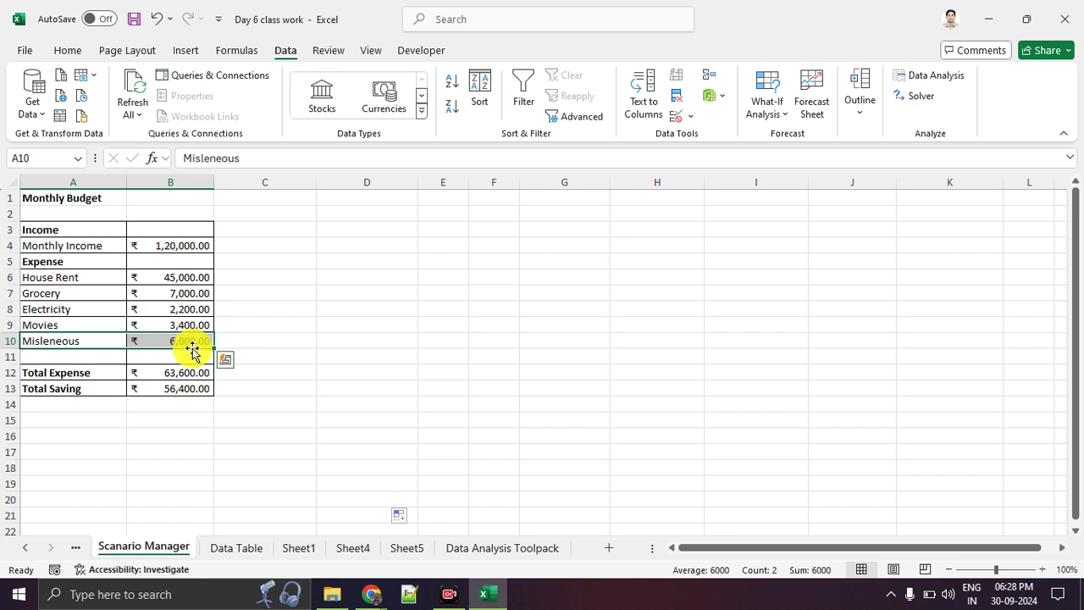
{"action": "left_click_drag", "start_coordinate": [372, 420], "coordinate": [373, 436]}
{"action": "left_click", "coordinate": [184, 375]}
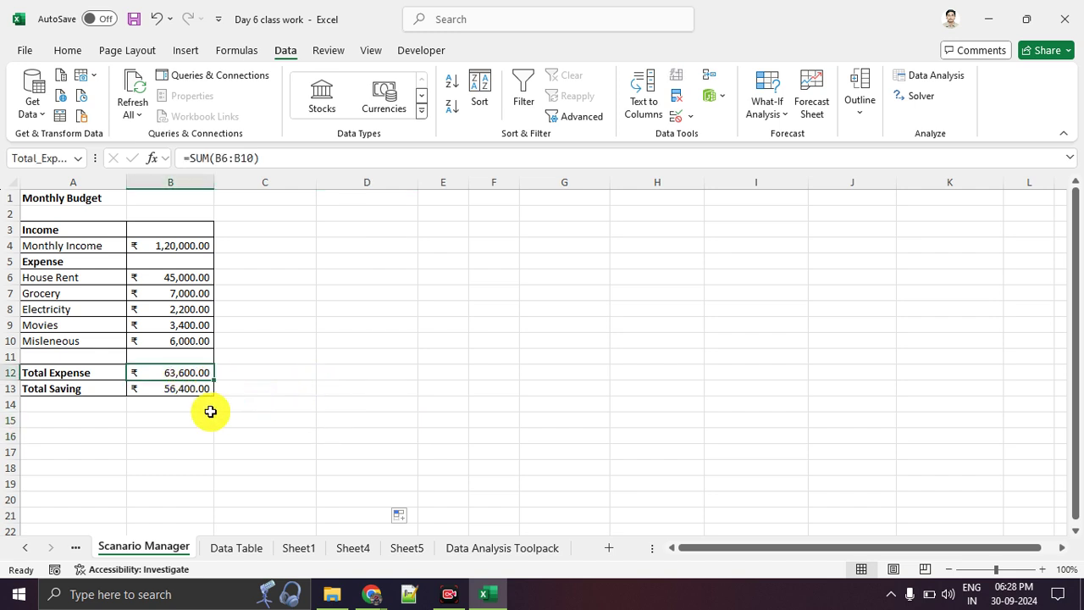
{"action": "left_click", "coordinate": [185, 395]}
{"action": "left_click", "coordinate": [210, 373]}
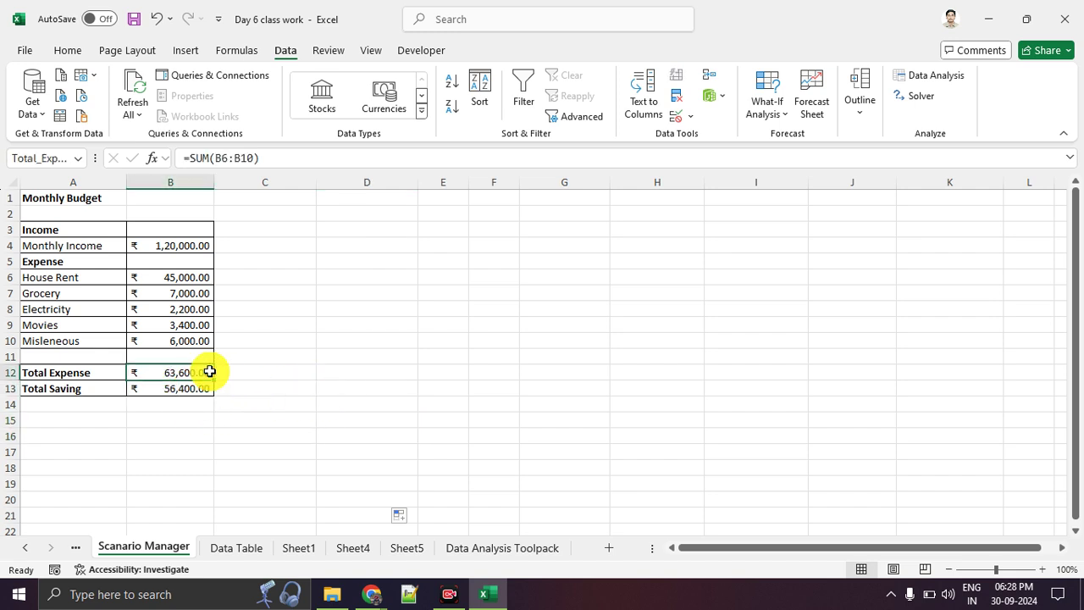
{"action": "left_click", "coordinate": [203, 389]}
{"action": "left_click", "coordinate": [206, 375]}
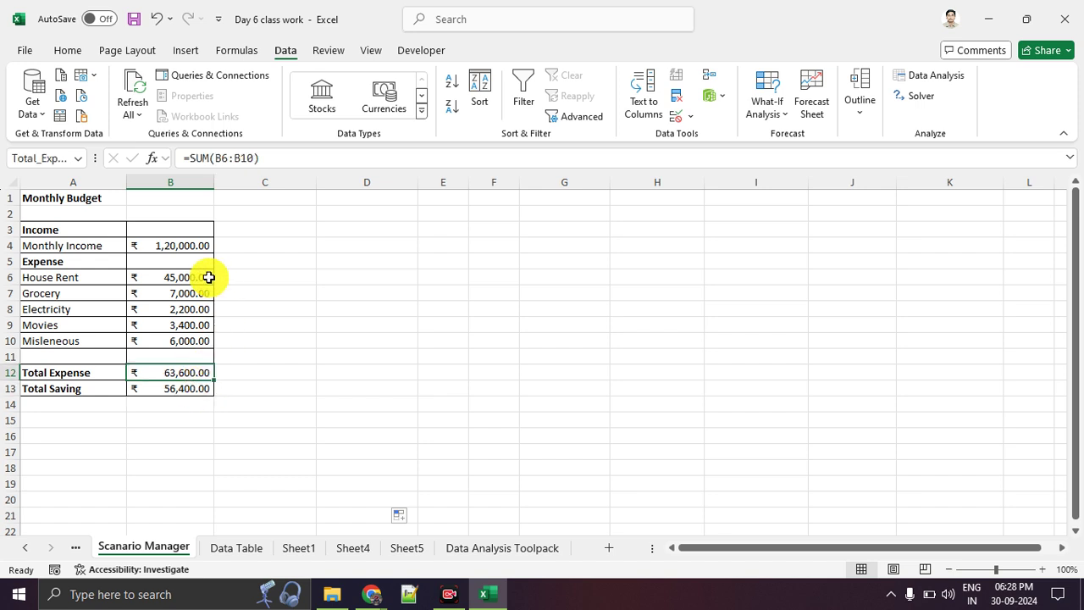
{"action": "left_click", "coordinate": [186, 246], "text": "ctrl"}
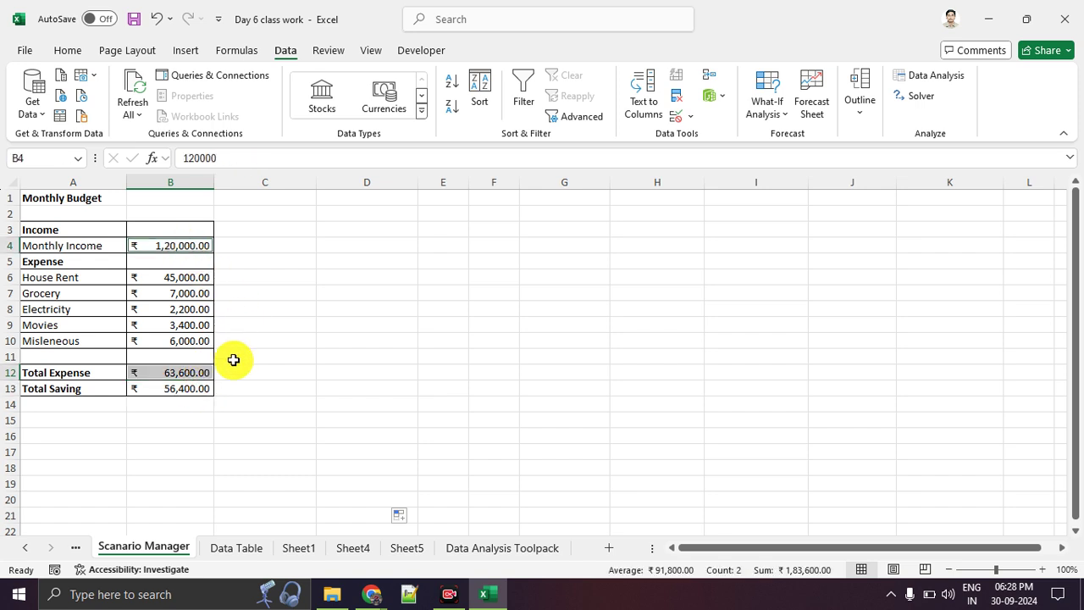
{"action": "left_click", "coordinate": [190, 372]}
{"action": "left_click", "coordinate": [190, 386]}
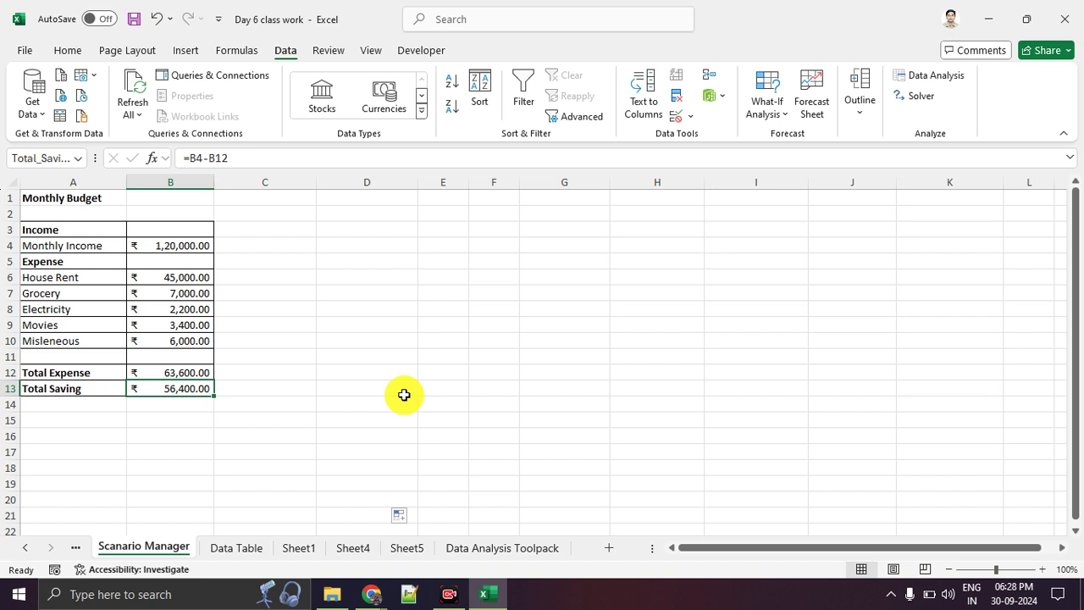
{"action": "left_click", "coordinate": [240, 246]}
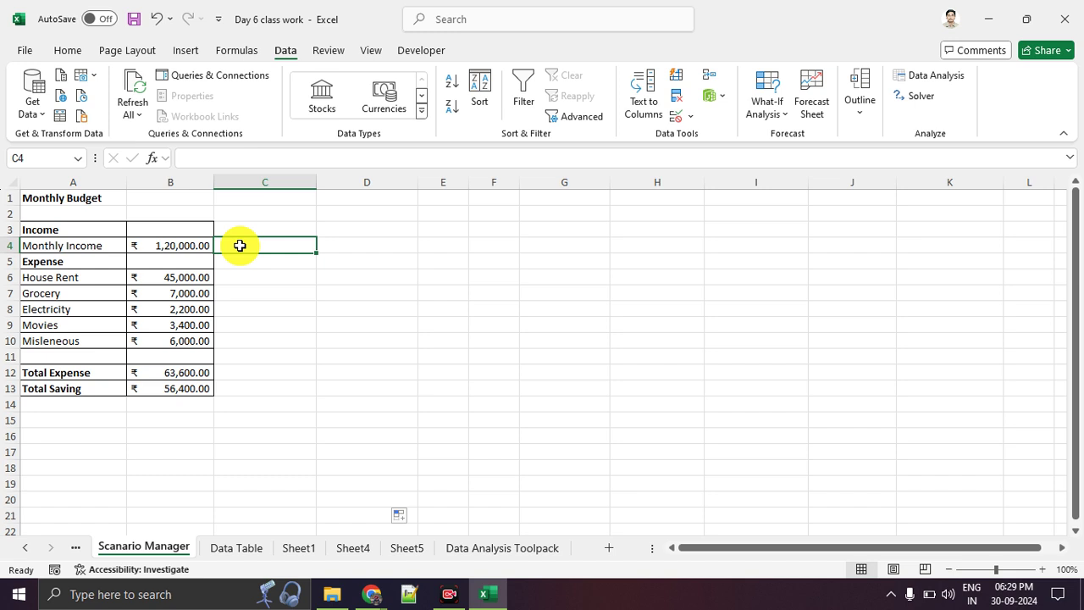
{"action": "left_click_drag", "start_coordinate": [203, 246], "coordinate": [212, 386]}
{"action": "left_click", "coordinate": [245, 356]}
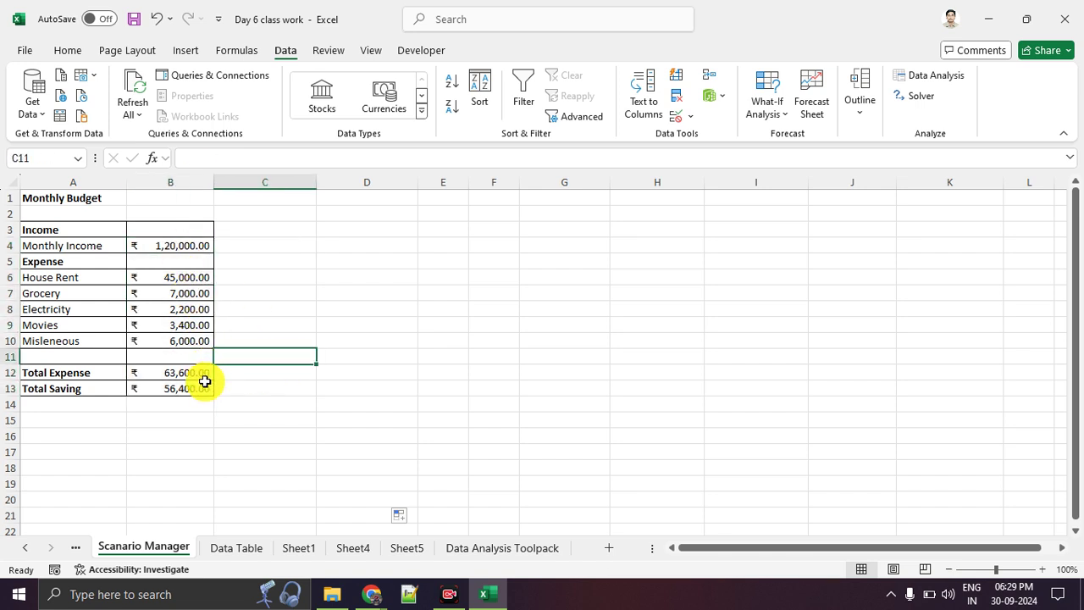
{"action": "left_click_drag", "start_coordinate": [204, 246], "coordinate": [205, 387]}
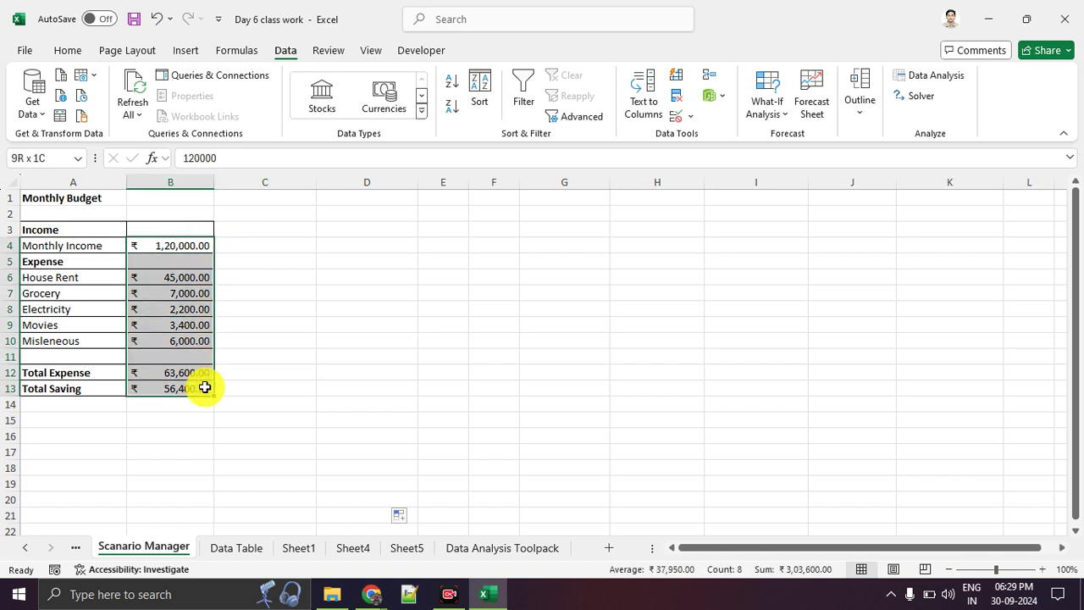
{"action": "left_click", "coordinate": [315, 345]}
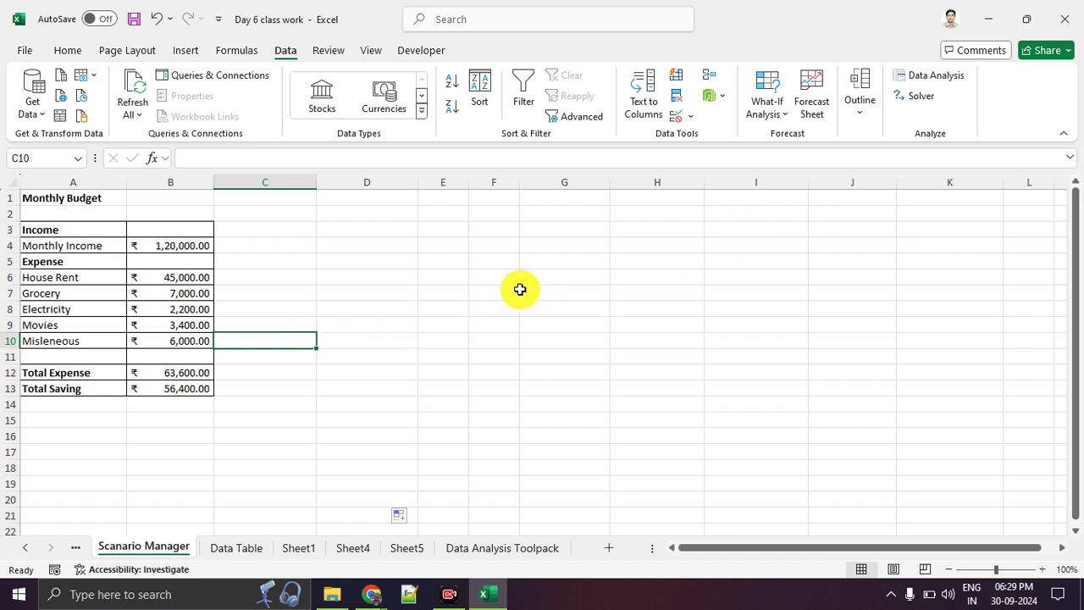
{"action": "left_click", "coordinate": [181, 383]}
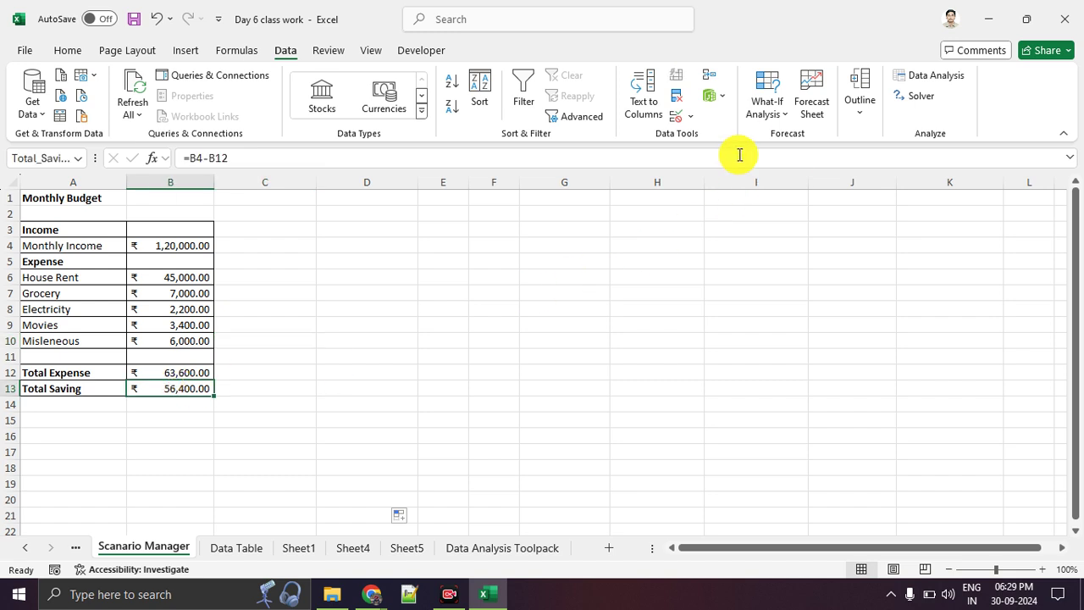
Step: Open Scenario Manager and delete the Job_in_pune, Job_in_Mumbai and Job_in_Bangalore scenarios
{"action": "left_click", "coordinate": [770, 117]}
{"action": "left_click", "coordinate": [781, 138]}
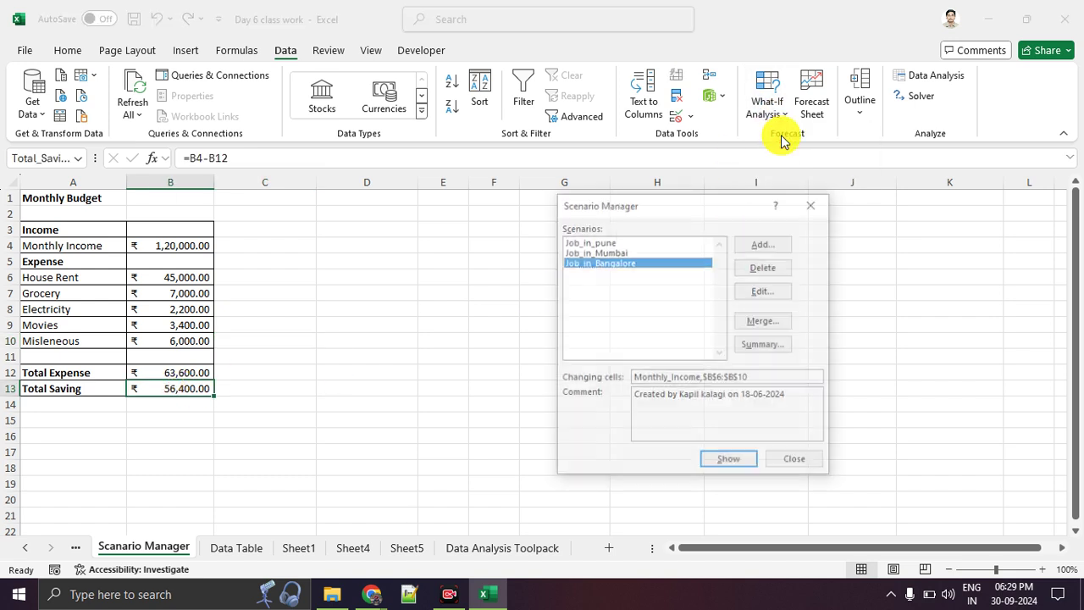
{"action": "left_click_drag", "start_coordinate": [665, 204], "coordinate": [360, 157]}
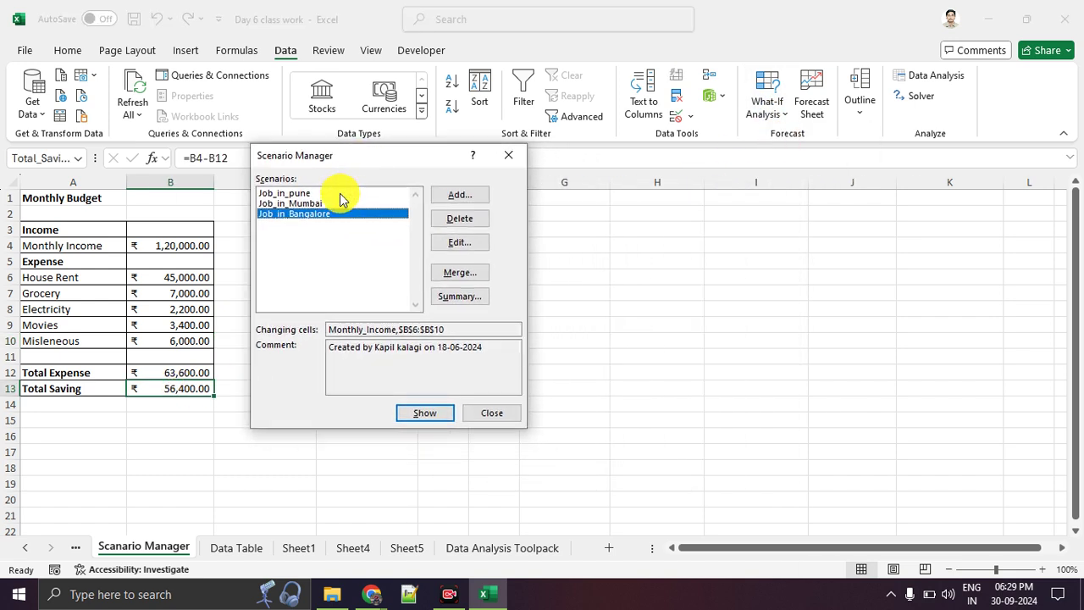
{"action": "left_click", "coordinate": [339, 194]}
{"action": "left_click", "coordinate": [337, 203]}
{"action": "left_click", "coordinate": [343, 194]}
{"action": "left_click", "coordinate": [471, 218]}
{"action": "left_click", "coordinate": [470, 216]}
{"action": "left_click", "coordinate": [476, 218]}
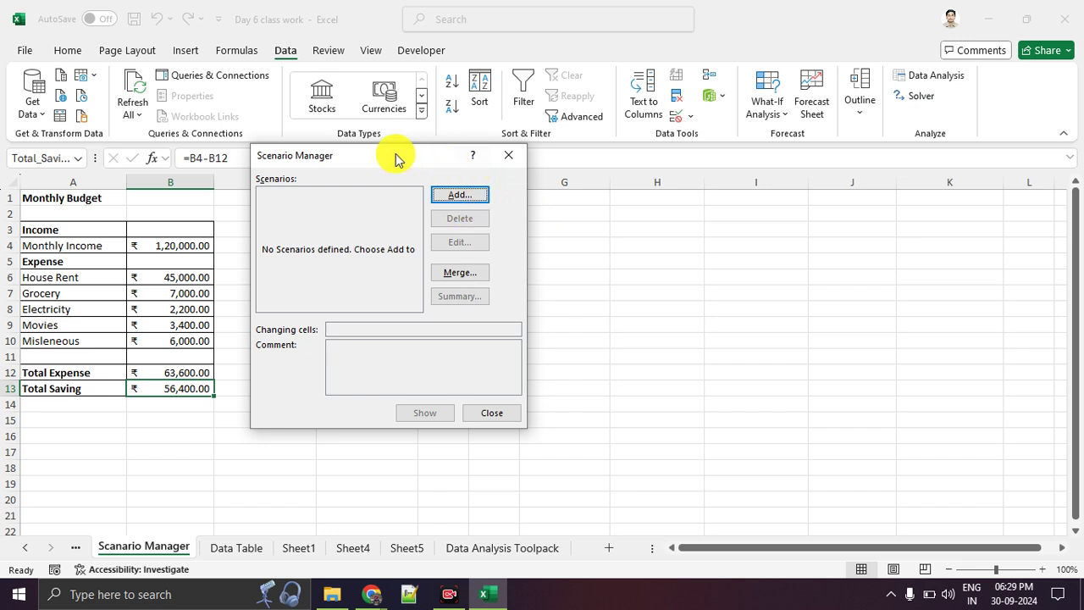
Step: Move the Scenario Manager aside and highlight its Add button with pen annotations
{"action": "left_click_drag", "start_coordinate": [397, 158], "coordinate": [511, 156]}
{"action": "mouse_move", "coordinate": [631, 136]}
{"action": "left_mouse_down"}
{"action": "mouse_move", "coordinate": [395, 179]}
{"action": "mouse_move", "coordinate": [496, 448]}
{"action": "mouse_move", "coordinate": [622, 154]}
{"action": "mouse_move", "coordinate": [593, 152]}
{"action": "mouse_move", "coordinate": [624, 194]}
{"action": "mouse_move", "coordinate": [742, 194]}
{"action": "mouse_move", "coordinate": [640, 193]}
{"action": "left_mouse_up"}
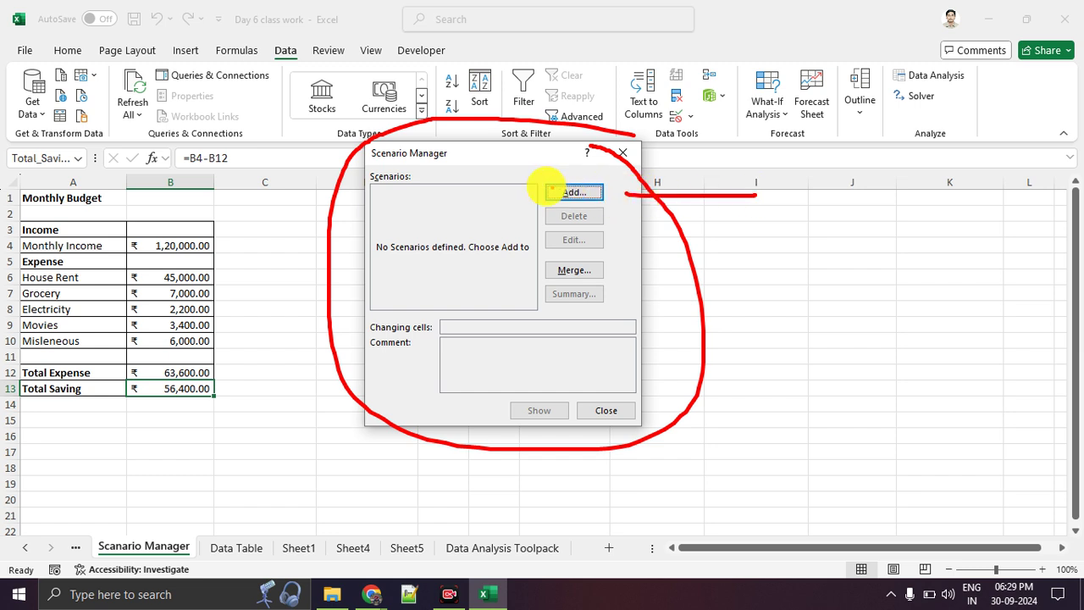
{"action": "left_click_drag", "start_coordinate": [531, 173], "coordinate": [624, 212]}
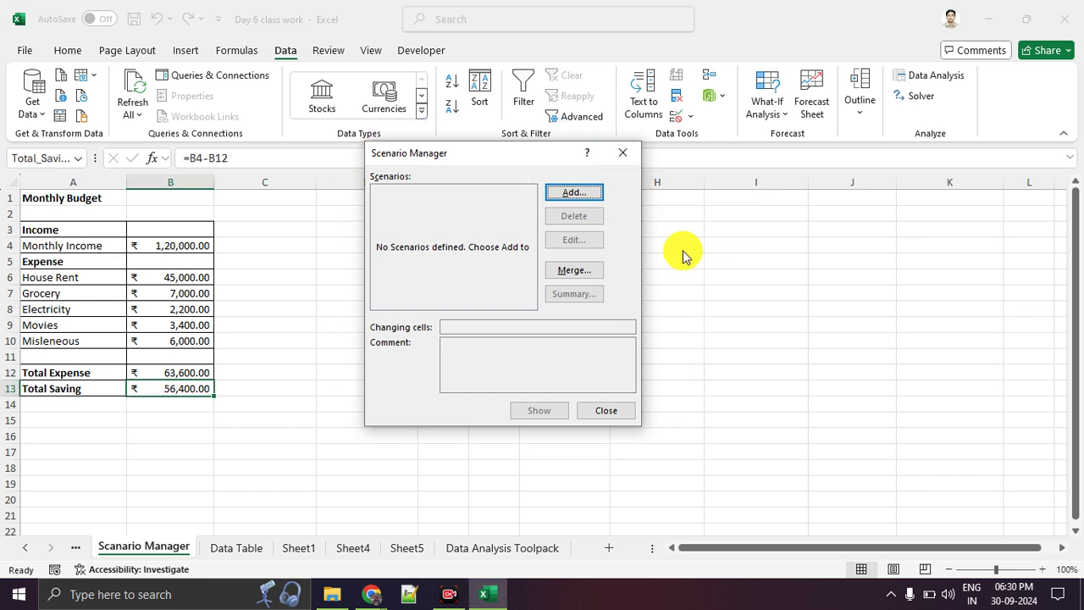
Step: Start a job_in_pune scenario, cancel it, close Scenario Manager, and select B4
{"action": "left_click", "coordinate": [579, 194]}
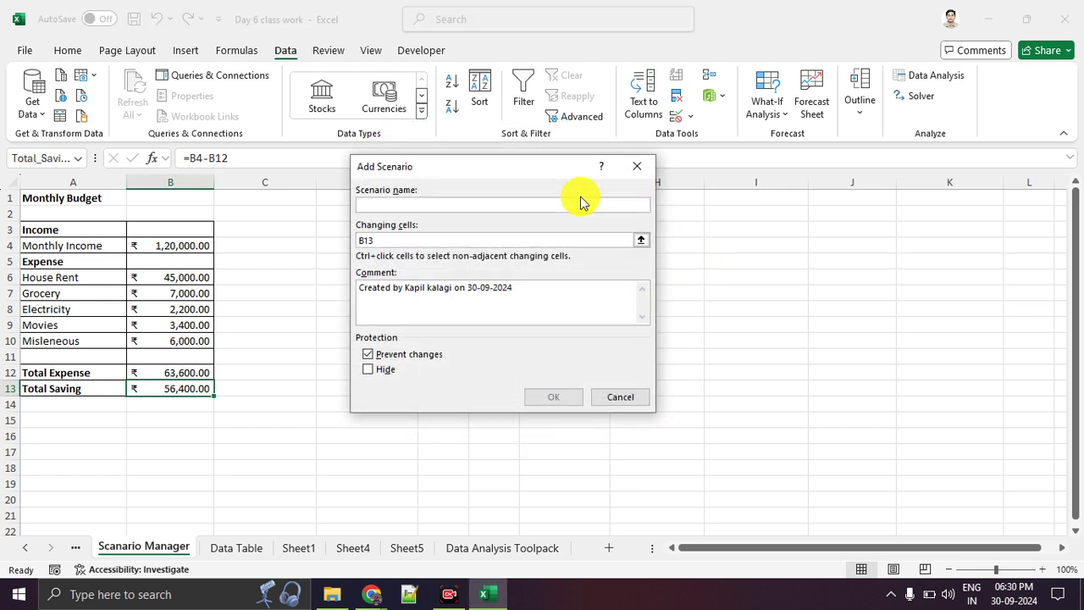
{"action": "type", "text": "j"}
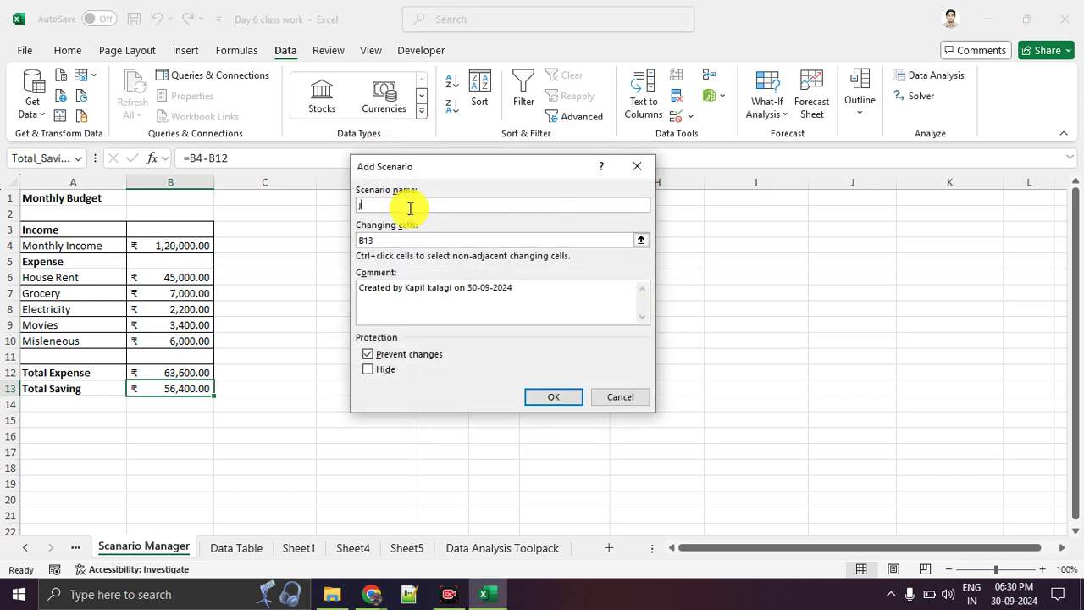
{"action": "type", "text": "ob_in_pune"}
{"action": "left_click", "coordinate": [448, 242]}
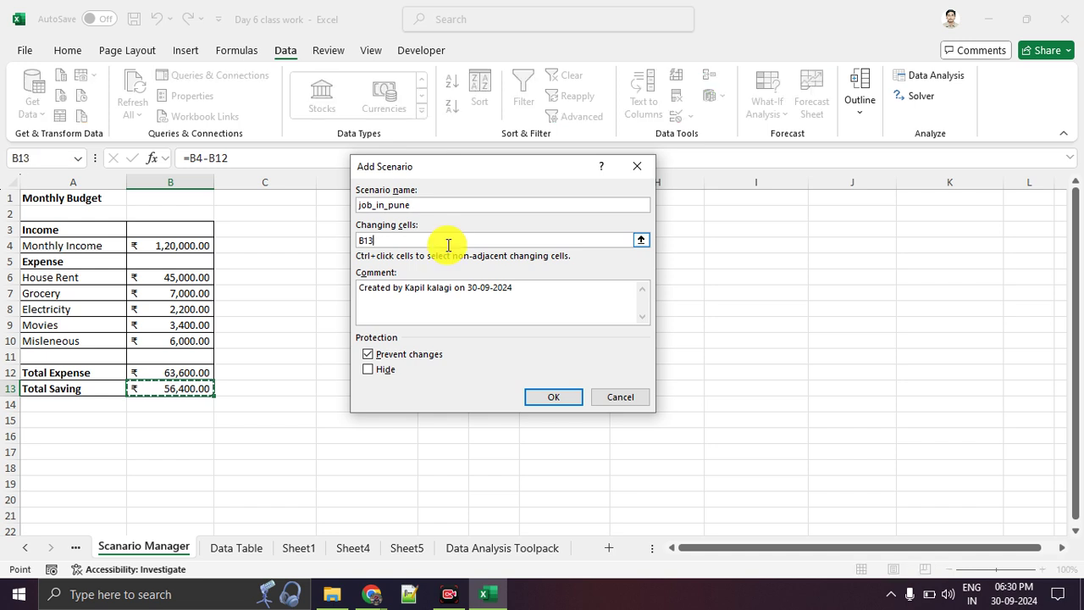
{"action": "key", "text": "BackSpace"}
{"action": "key", "text": "BackSpace"}
{"action": "key", "text": "BackSpace"}
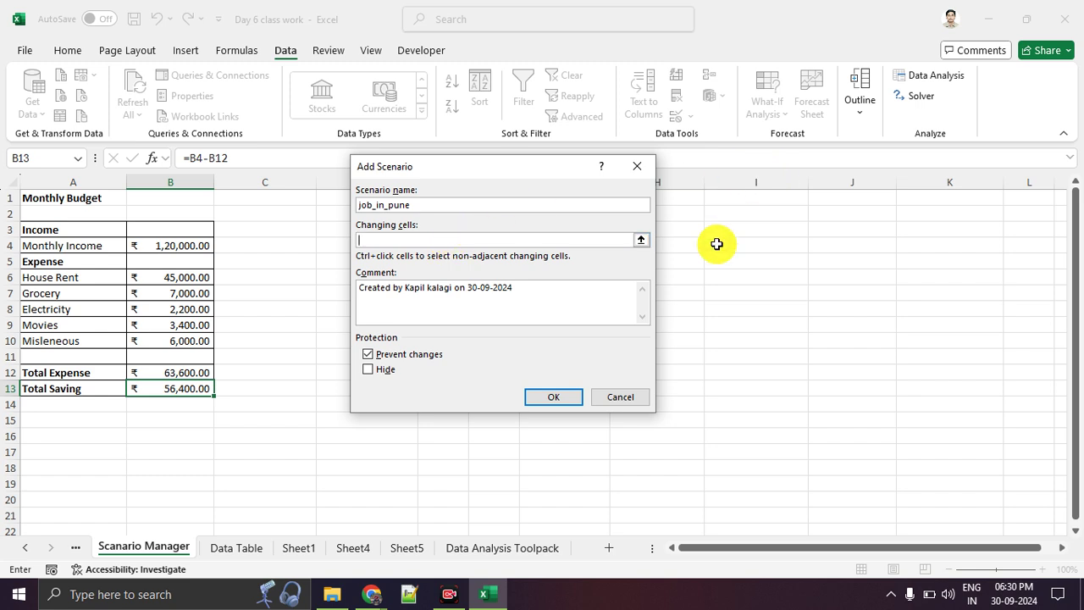
{"action": "left_click", "coordinate": [631, 400]}
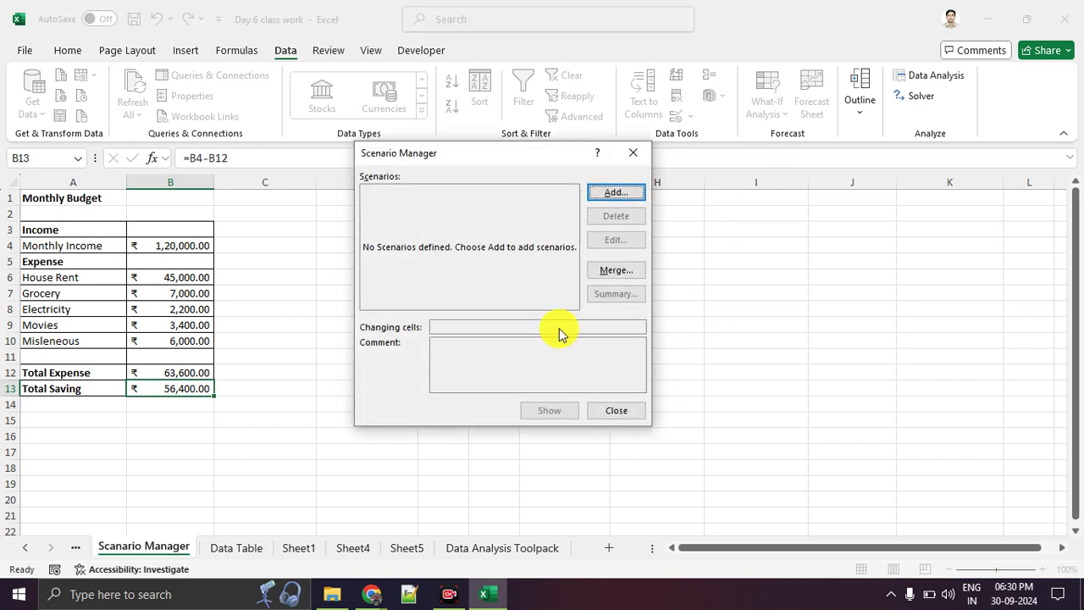
{"action": "left_click", "coordinate": [628, 155]}
{"action": "left_click", "coordinate": [390, 401]}
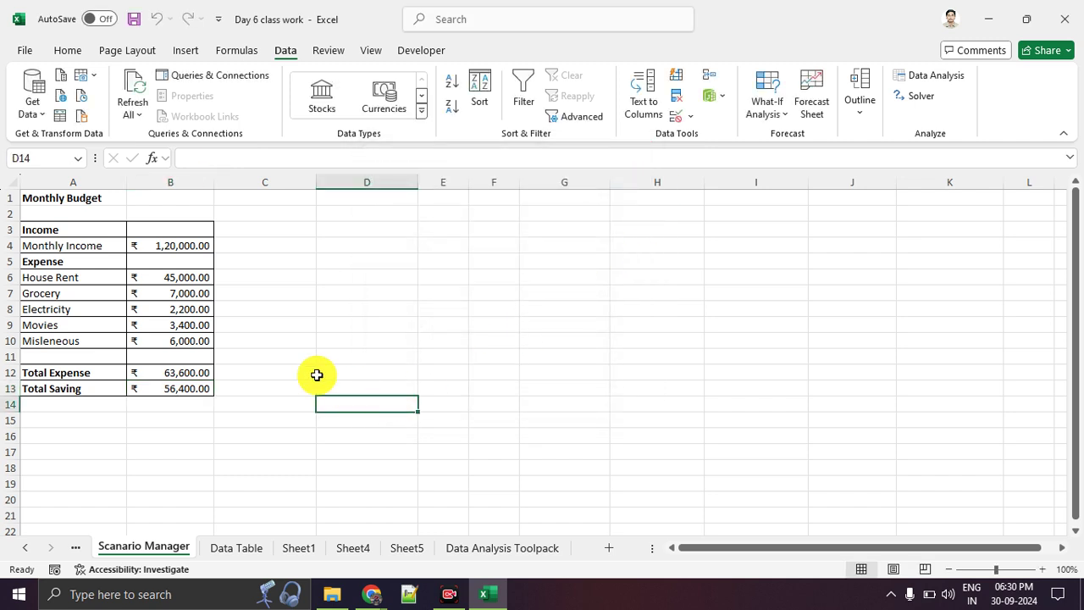
{"action": "left_click", "coordinate": [204, 247]}
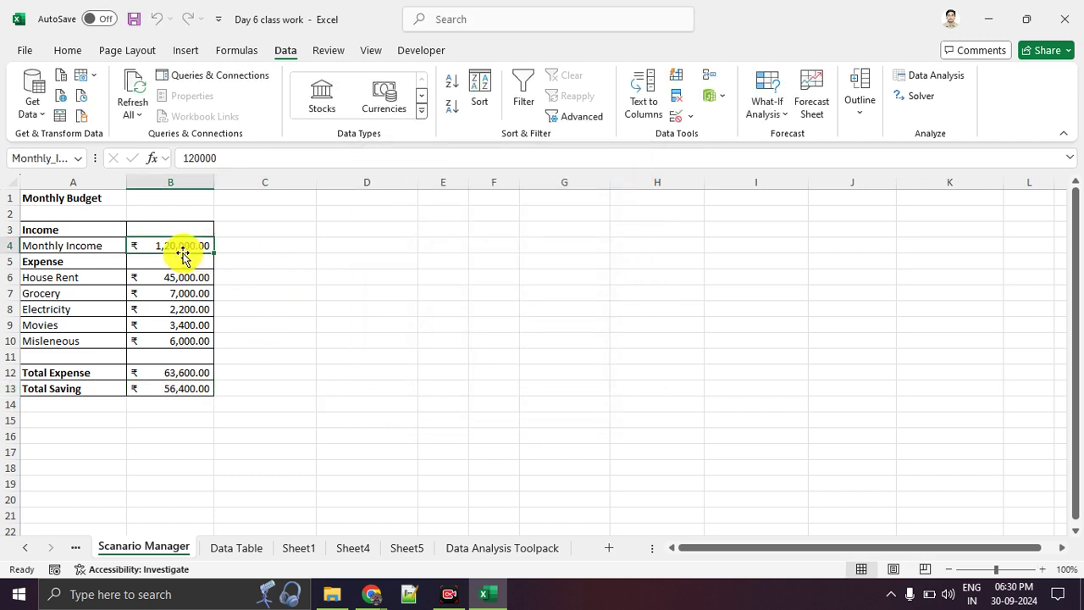
Step: Add B6:B10 to the B4 selection, annotate income, expenses and totals, then open Scenario Manager
{"action": "left_click_drag", "start_coordinate": [194, 278], "coordinate": [203, 348]}
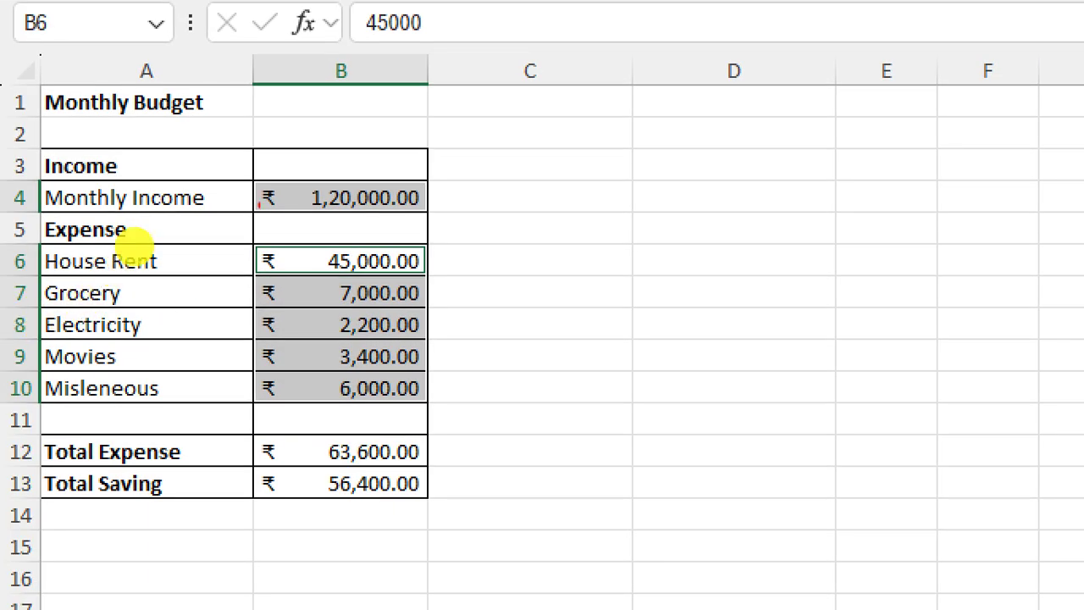
{"action": "left_click_drag", "start_coordinate": [433, 197], "coordinate": [507, 191]}
{"action": "mouse_move", "coordinate": [432, 245]}
{"action": "left_mouse_down"}
{"action": "mouse_move", "coordinate": [476, 332]}
{"action": "mouse_move", "coordinate": [421, 400]}
{"action": "left_mouse_up"}
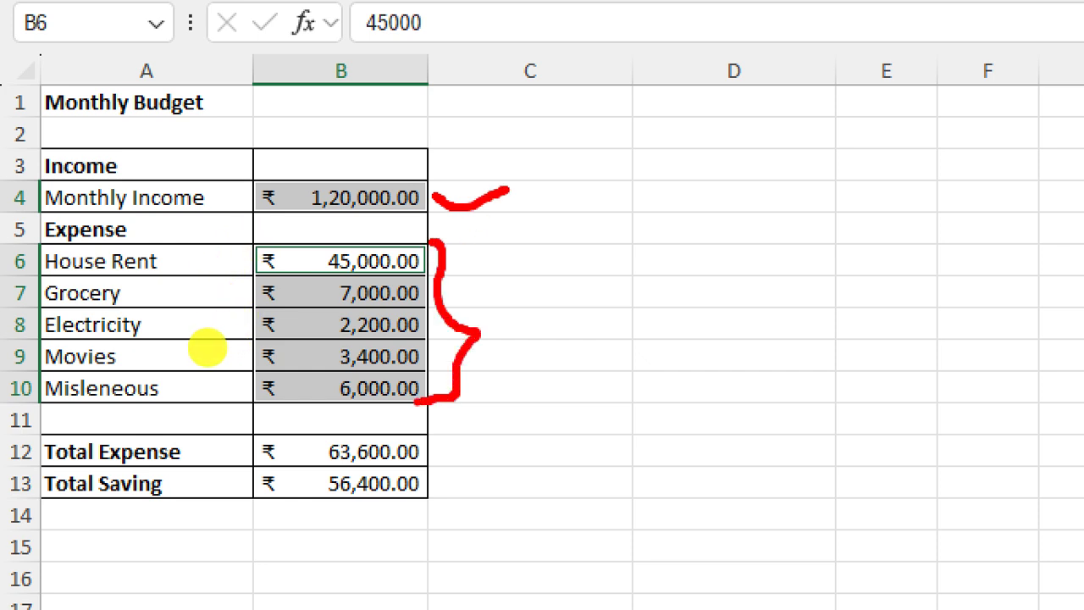
{"action": "left_click_drag", "start_coordinate": [242, 464], "coordinate": [427, 465]}
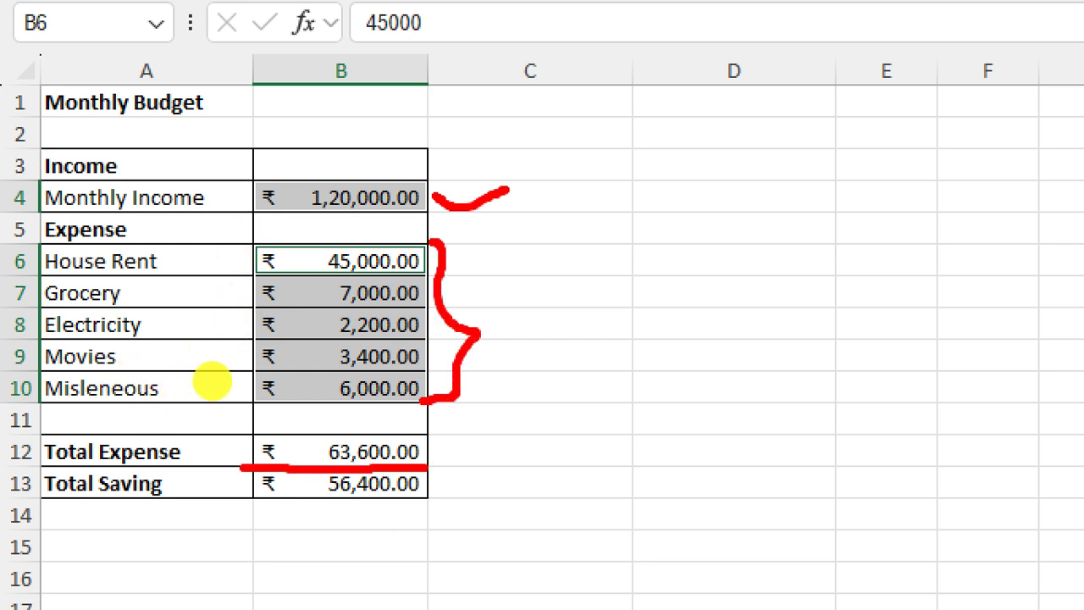
{"action": "left_click_drag", "start_coordinate": [256, 502], "coordinate": [441, 506]}
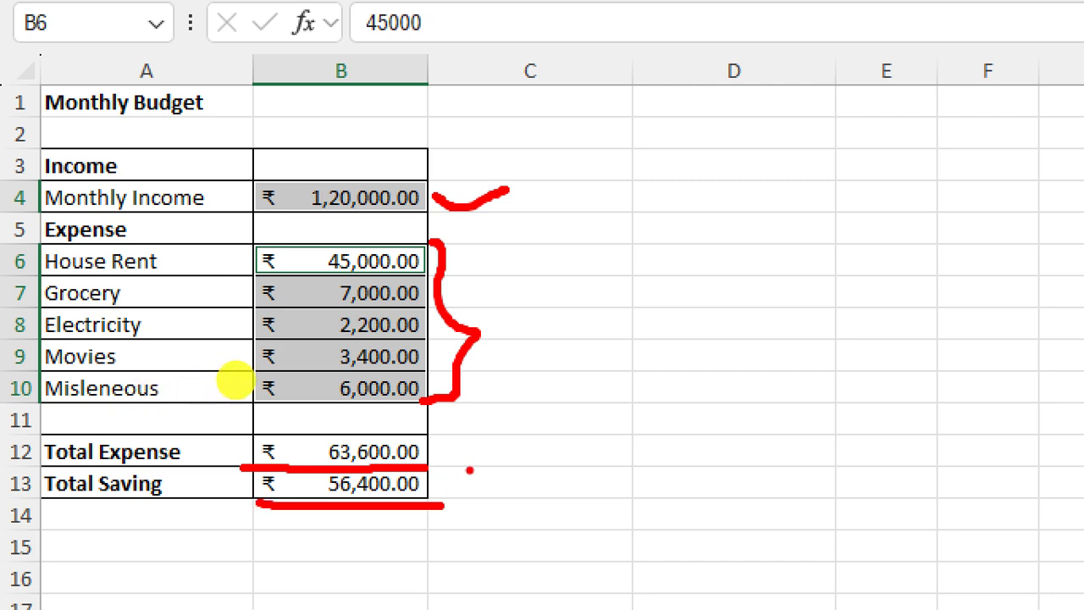
{"action": "key", "text": "Escape"}
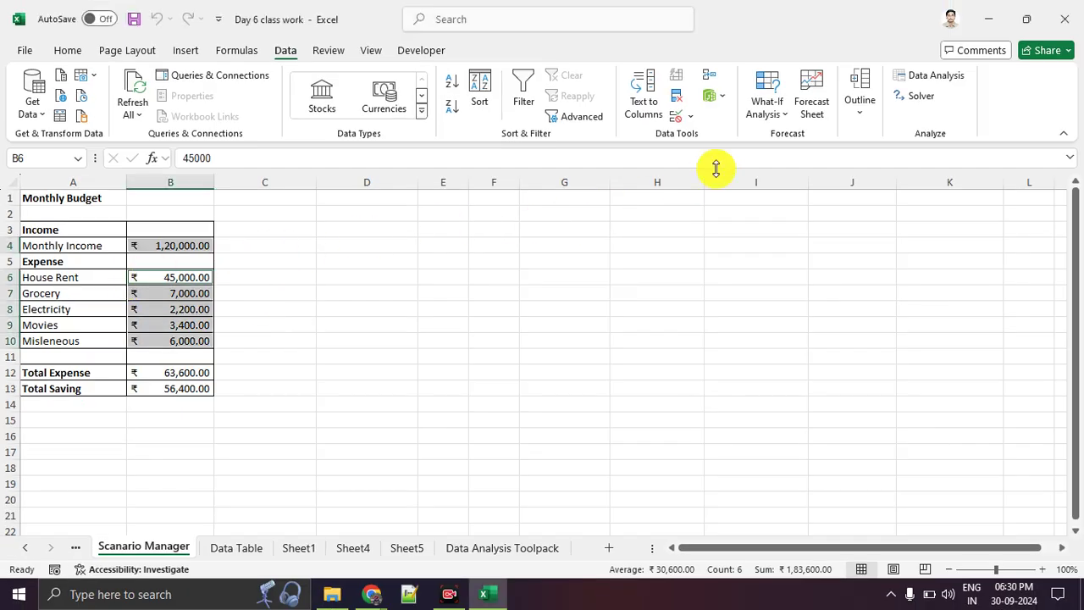
{"action": "left_click", "coordinate": [767, 109]}
{"action": "left_click", "coordinate": [781, 138]}
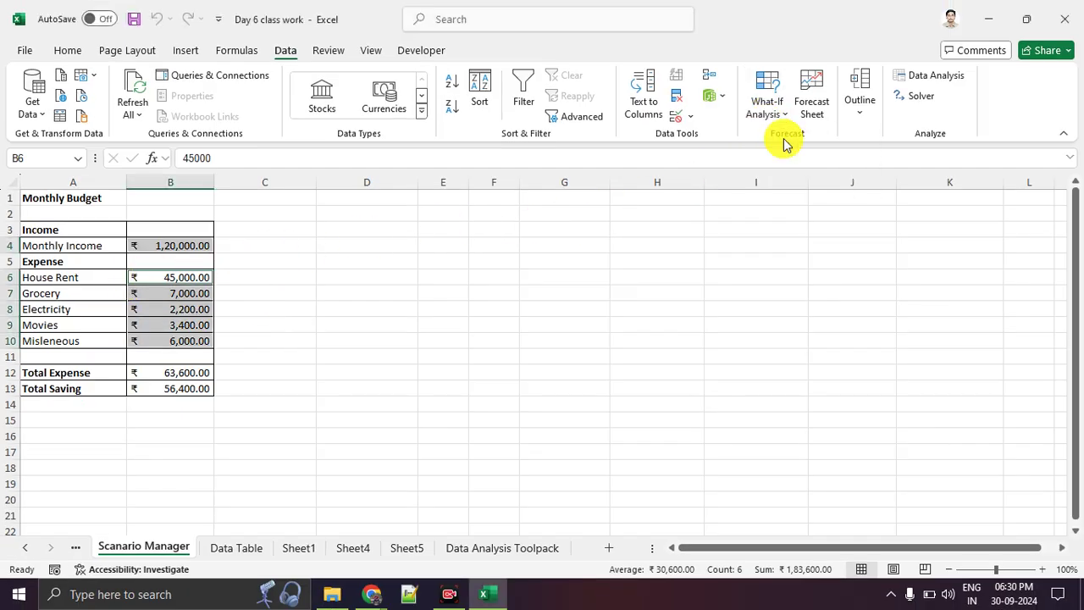
Step: Save scenario job_in_pune with changing cells B4,B6:B10 at their current values
{"action": "left_click", "coordinate": [604, 192]}
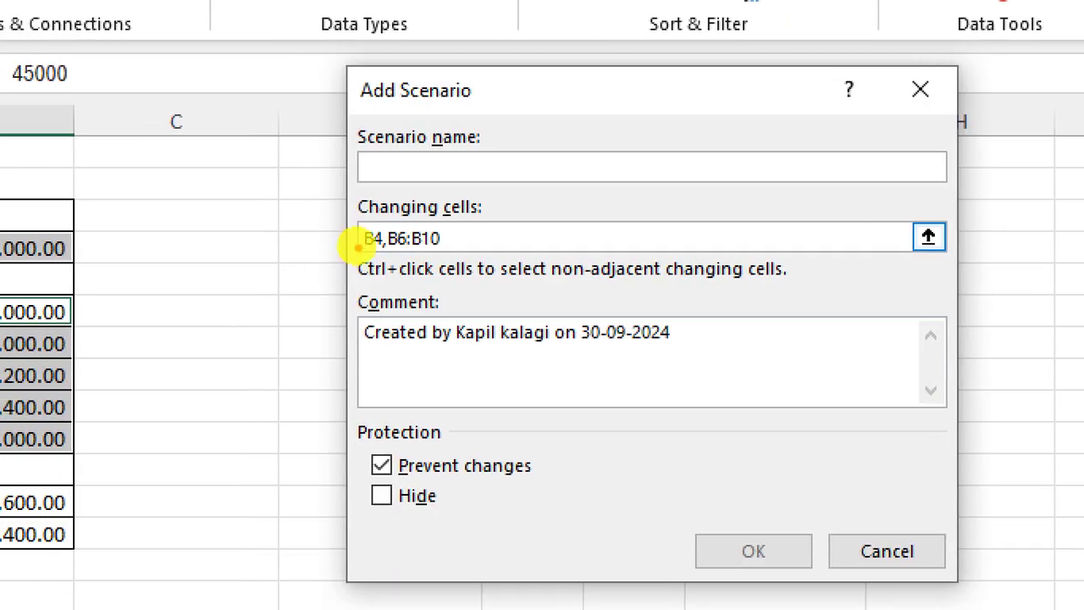
{"action": "mouse_move", "coordinate": [333, 241]}
{"action": "left_mouse_down"}
{"action": "mouse_move", "coordinate": [363, 235]}
{"action": "mouse_move", "coordinate": [320, 238]}
{"action": "mouse_move", "coordinate": [336, 244]}
{"action": "left_mouse_up"}
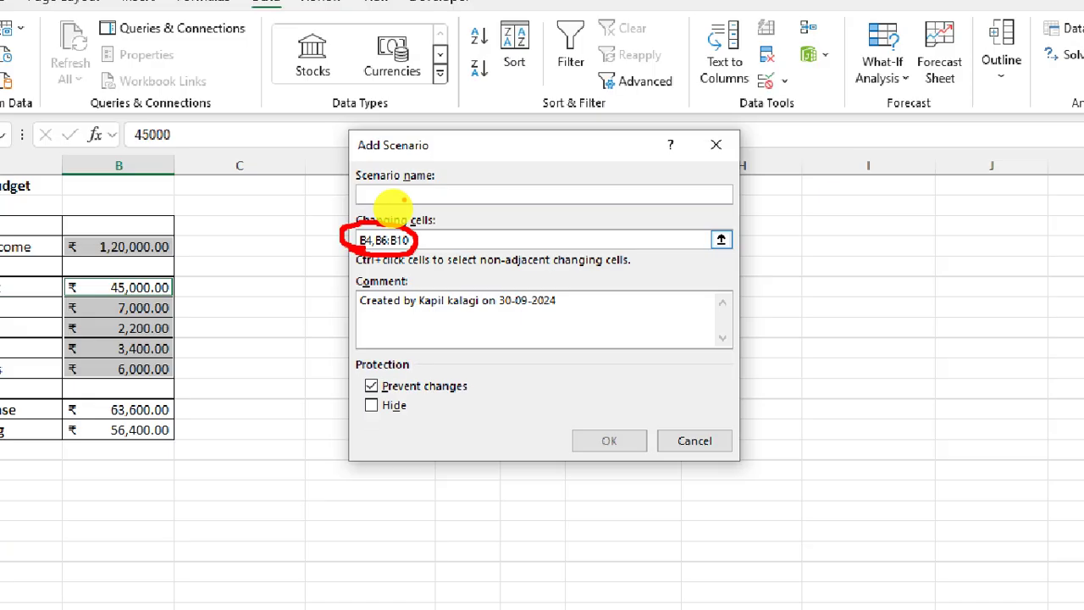
{"action": "left_click", "coordinate": [434, 169]}
{"action": "type", "text": "job_in_pune"}
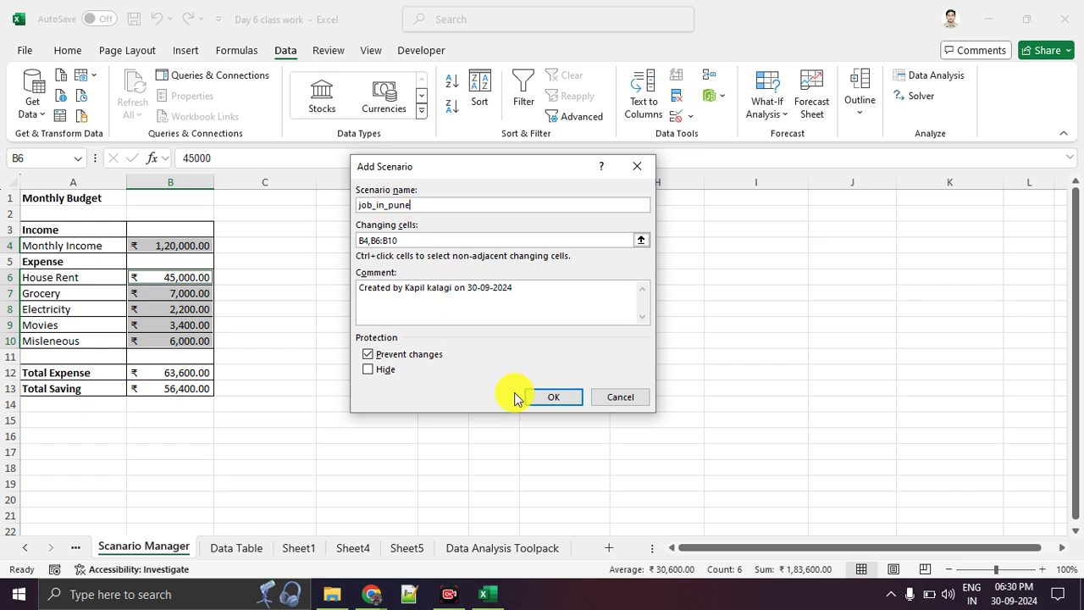
{"action": "left_click", "coordinate": [544, 396]}
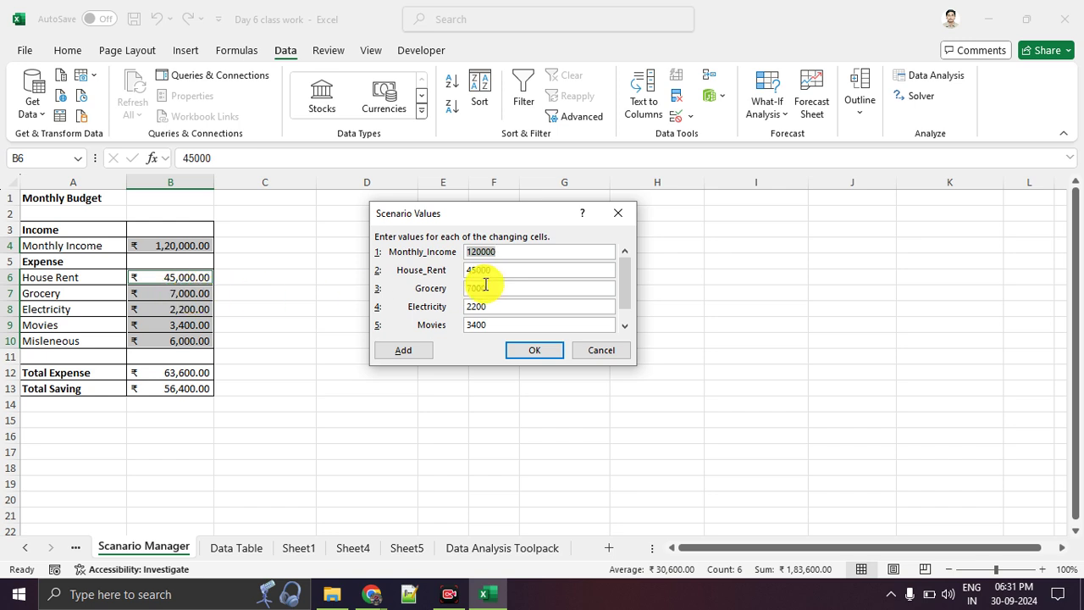
{"action": "left_click_drag", "start_coordinate": [627, 300], "coordinate": [624, 333]}
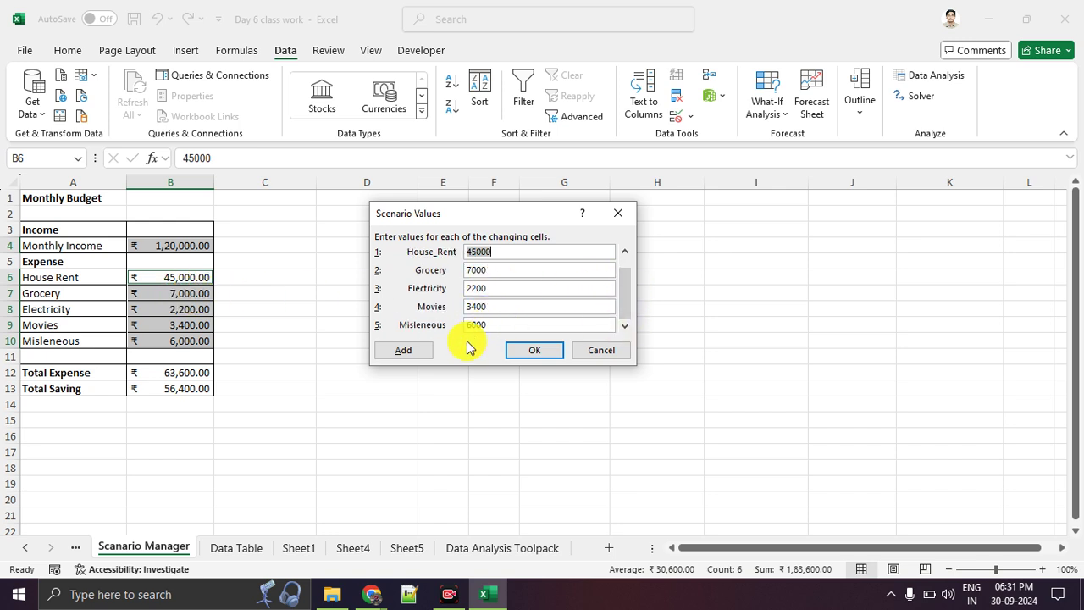
{"action": "left_click", "coordinate": [530, 350]}
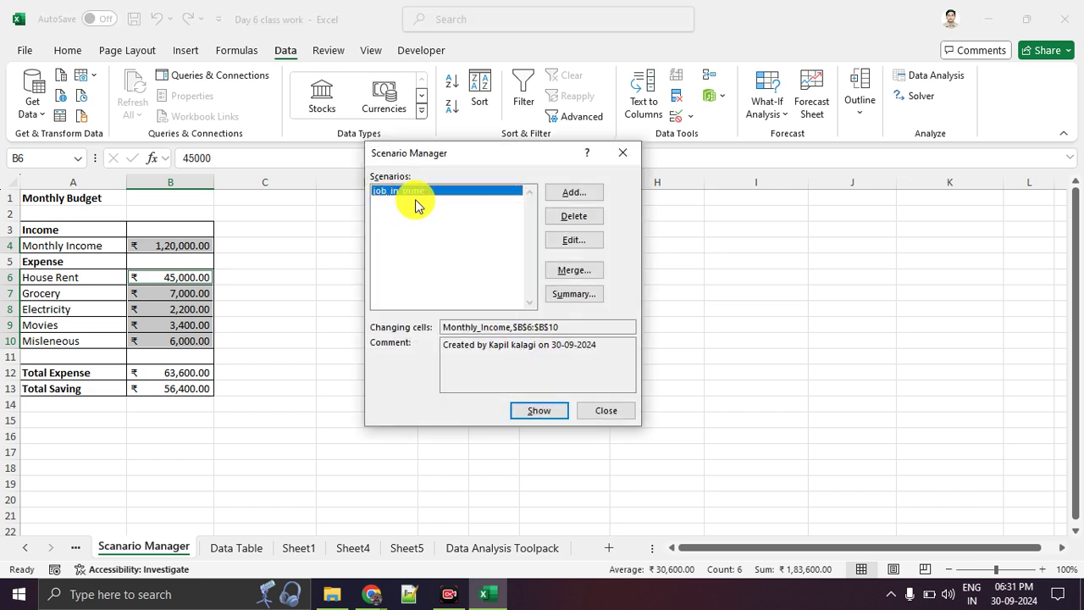
Step: Add a job_in_bangalore scenario with income 180000 and house rent 70000
{"action": "left_click", "coordinate": [572, 201]}
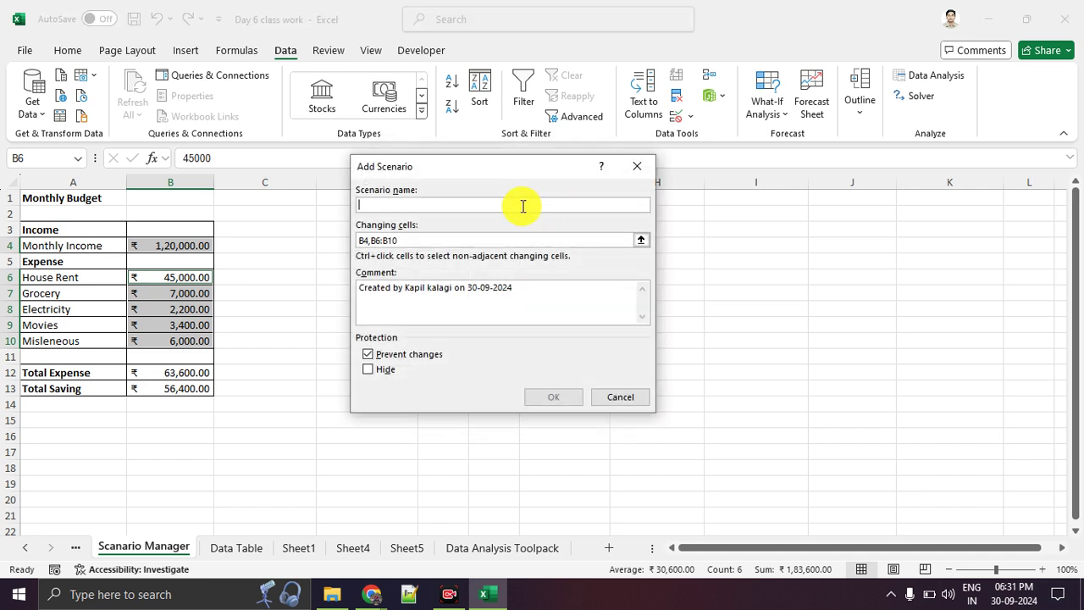
{"action": "type", "text": "job_in"}
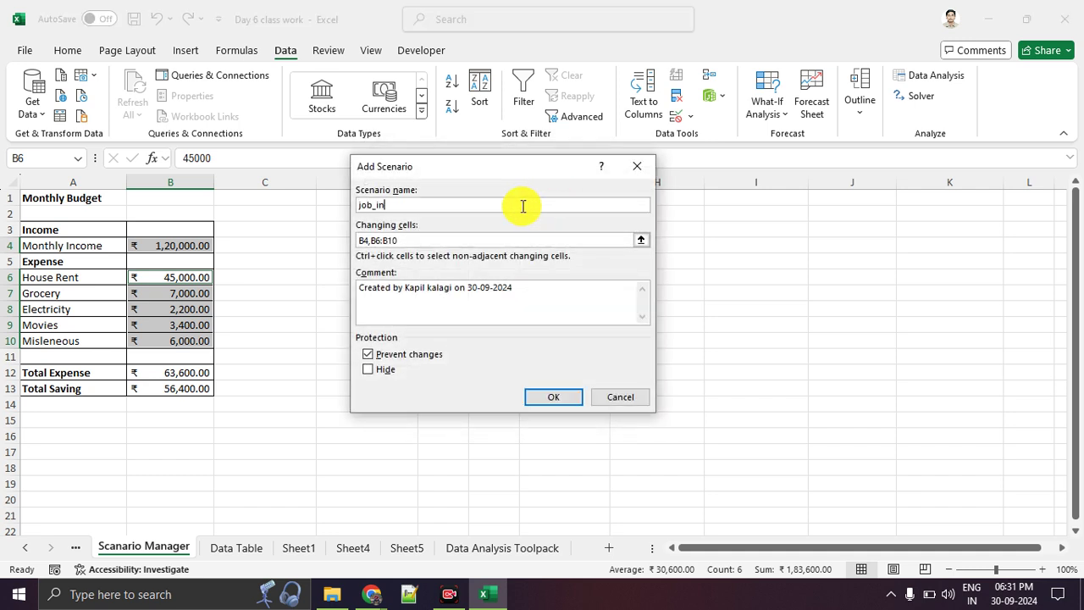
{"action": "type", "text": "_bangalore"}
{"action": "left_click", "coordinate": [555, 398]}
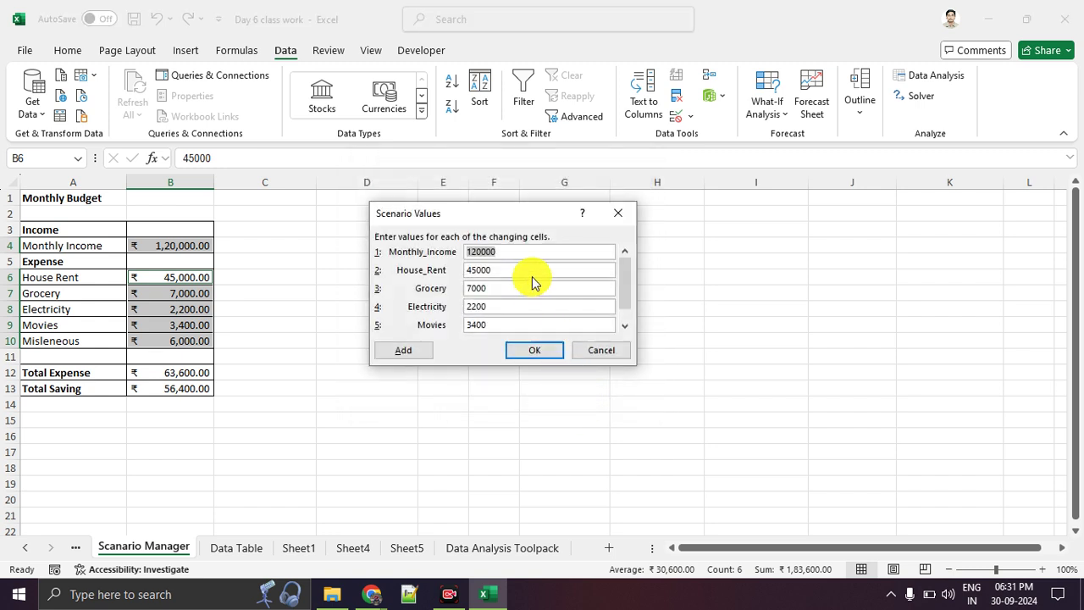
{"action": "type", "text": "180000"}
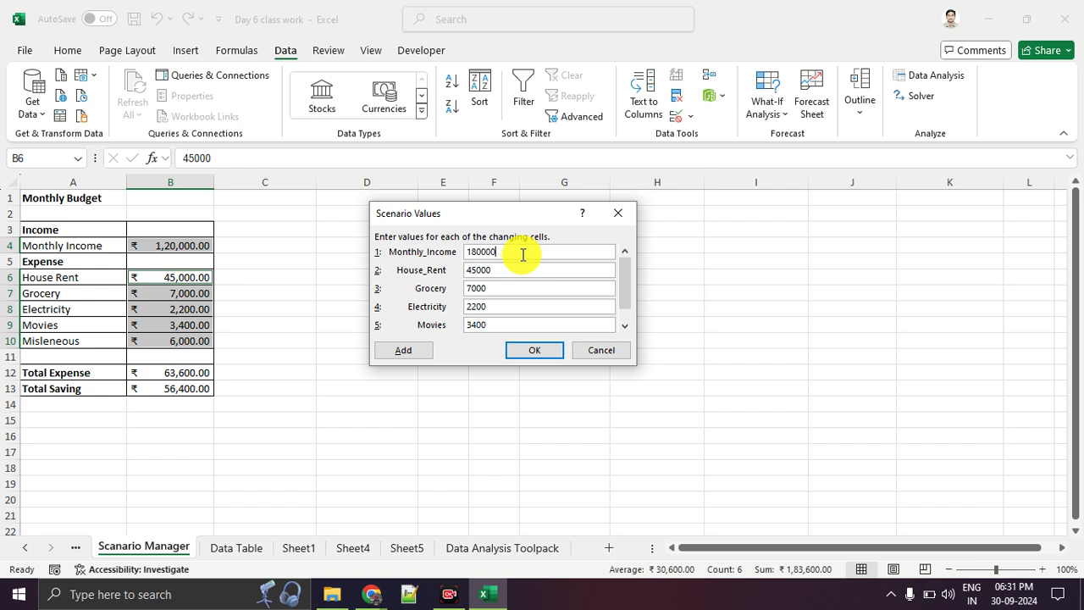
{"action": "double_click", "coordinate": [513, 271]}
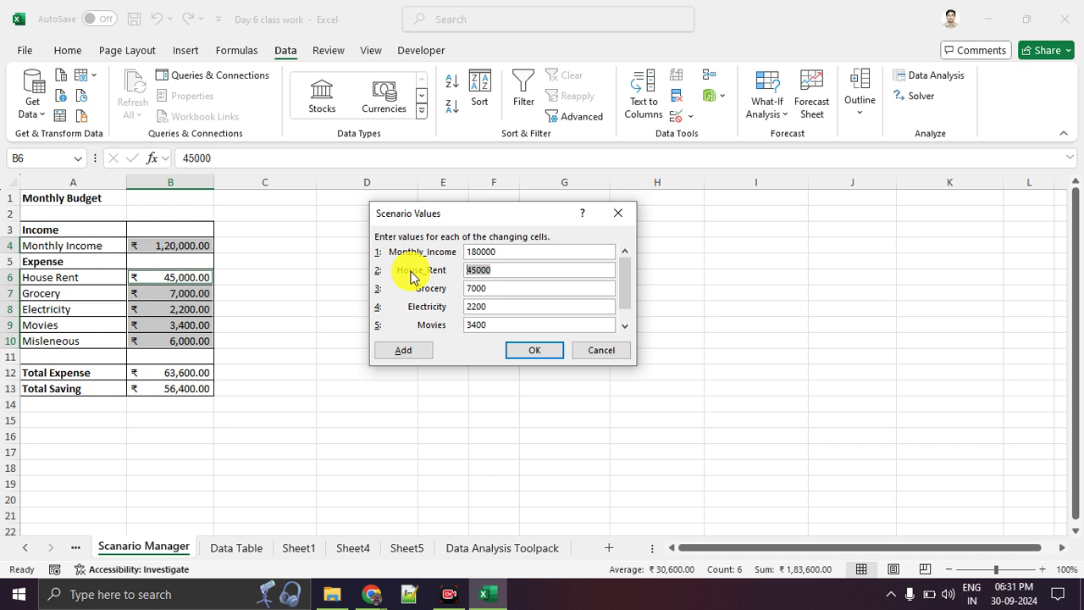
{"action": "type", "text": "70000"}
Step: Set grocery 12000, electricity 2800 and movies 5000, then save the scenario
{"action": "left_click", "coordinate": [508, 287]}
{"action": "left_click_drag", "start_coordinate": [508, 287], "coordinate": [442, 287]}
{"action": "type", "text": "1"}
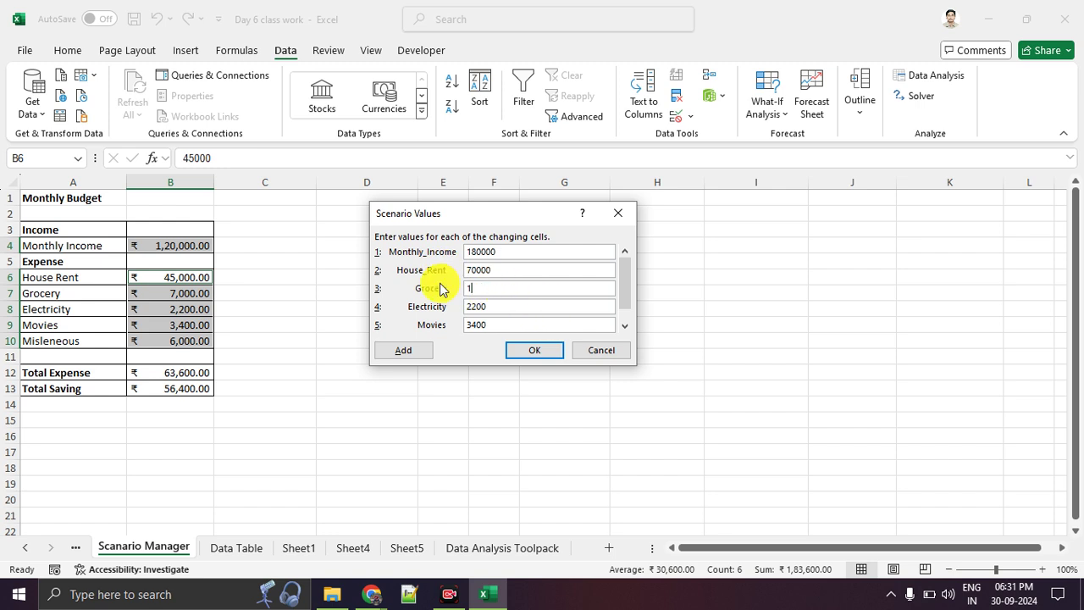
{"action": "type", "text": "2000"}
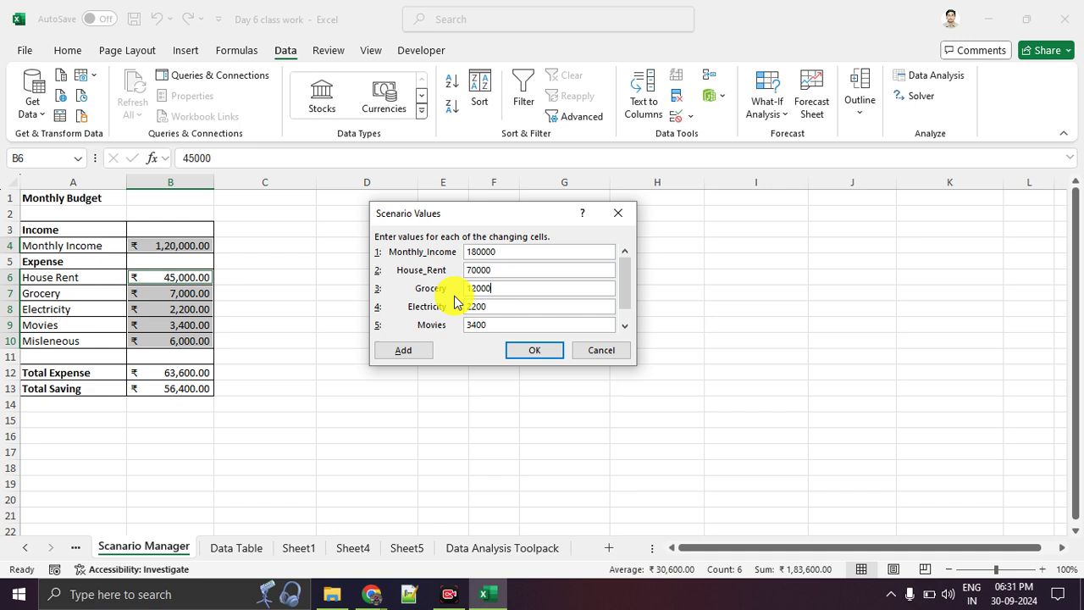
{"action": "left_click_drag", "start_coordinate": [499, 306], "coordinate": [415, 304]}
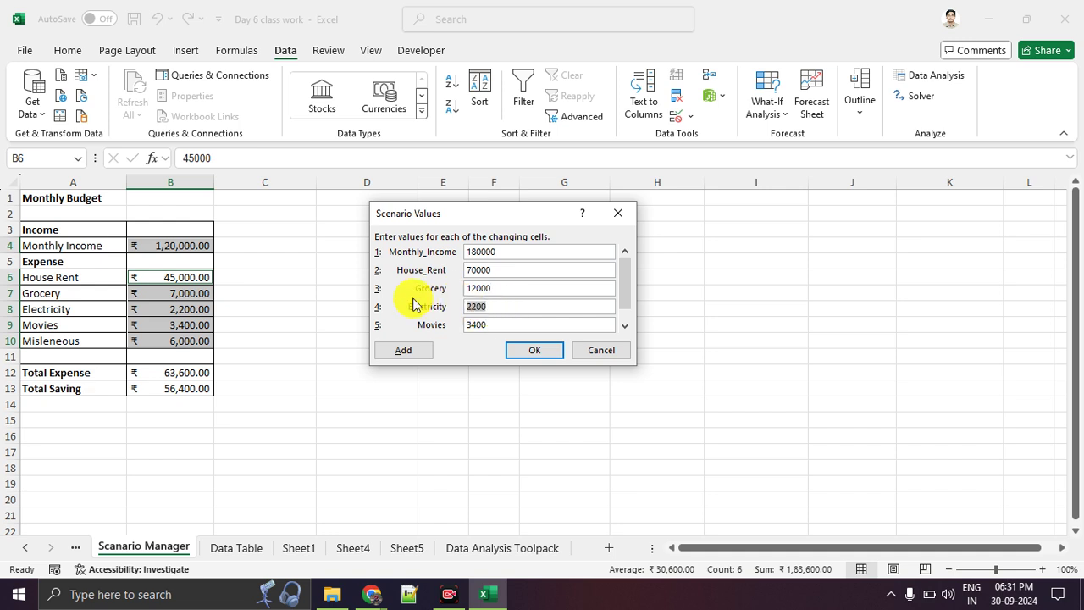
{"action": "type", "text": "2800"}
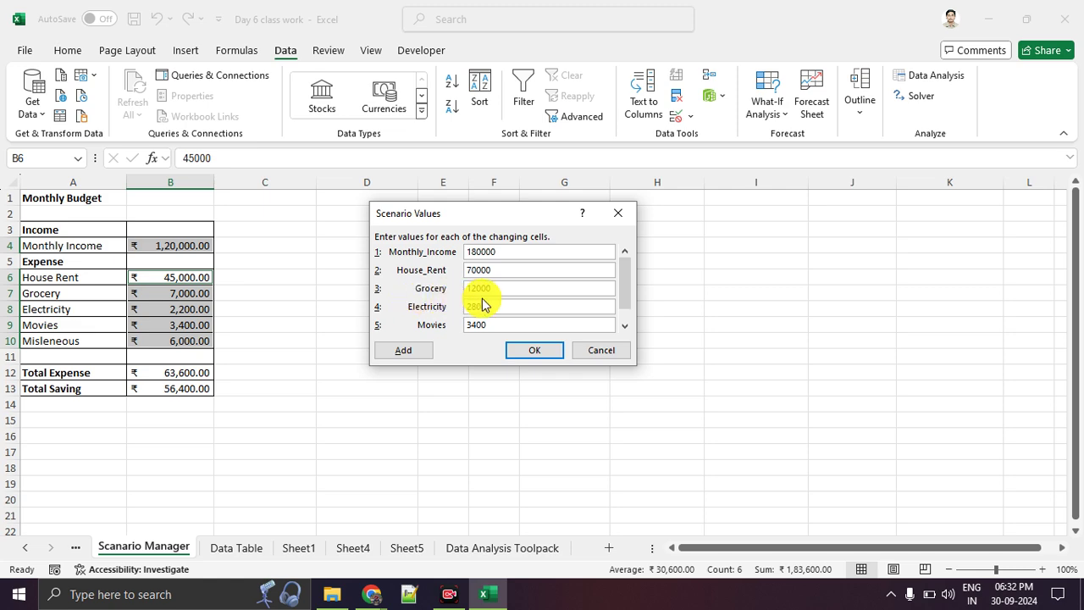
{"action": "key", "text": "alt+Tab"}
{"action": "key", "text": "alt+Tab"}
{"action": "double_click", "coordinate": [496, 325]}
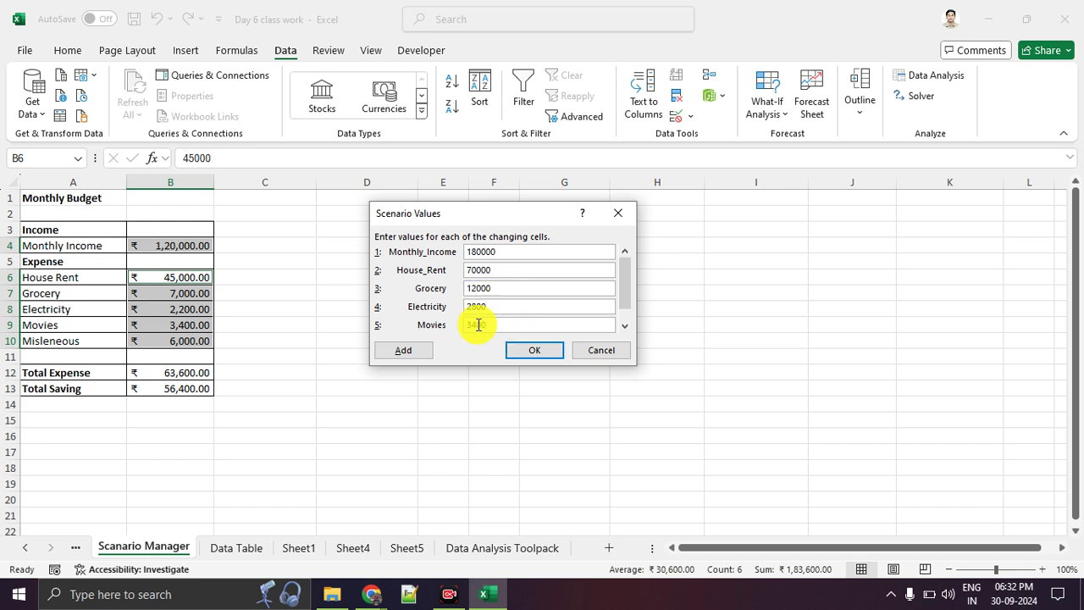
{"action": "type", "text": "5000"}
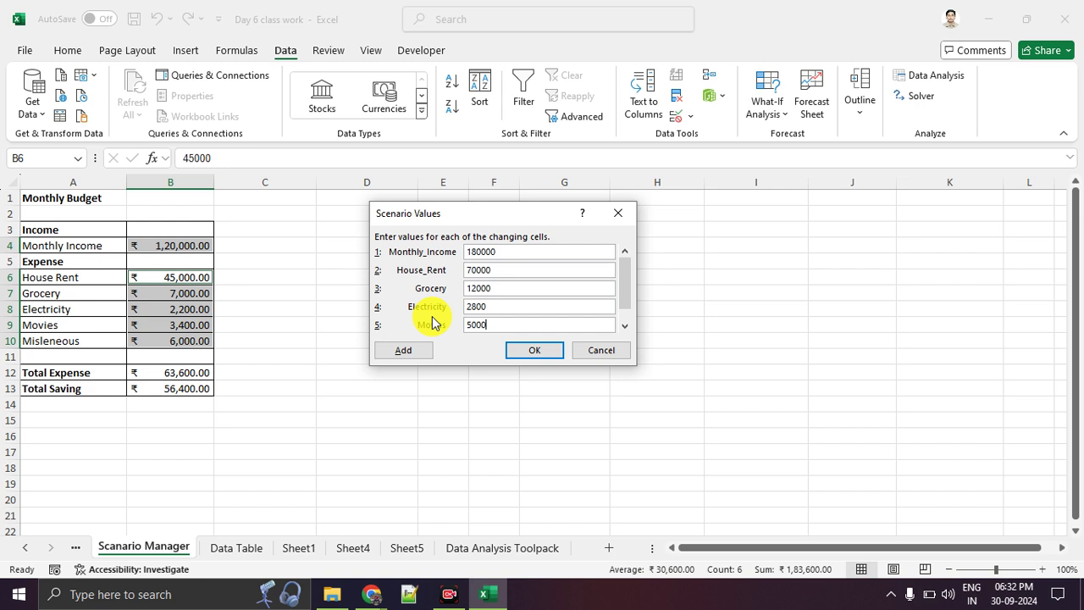
{"action": "left_click", "coordinate": [535, 350]}
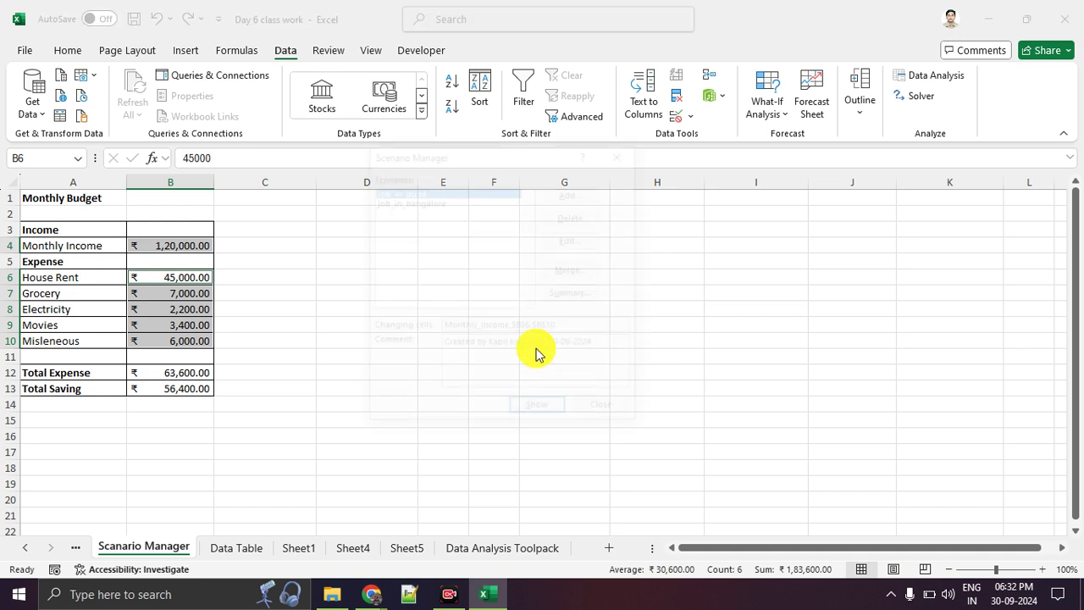
Step: Add a job_at_home scenario with income 60000 and house rent 0
{"action": "left_click", "coordinate": [574, 194]}
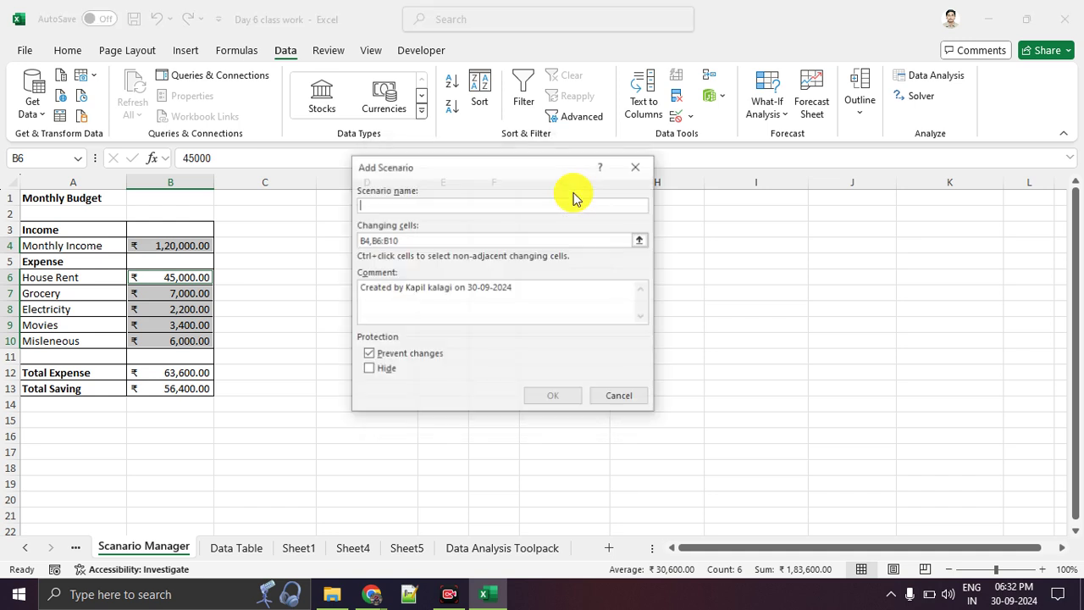
{"action": "type", "text": "job_at_home"}
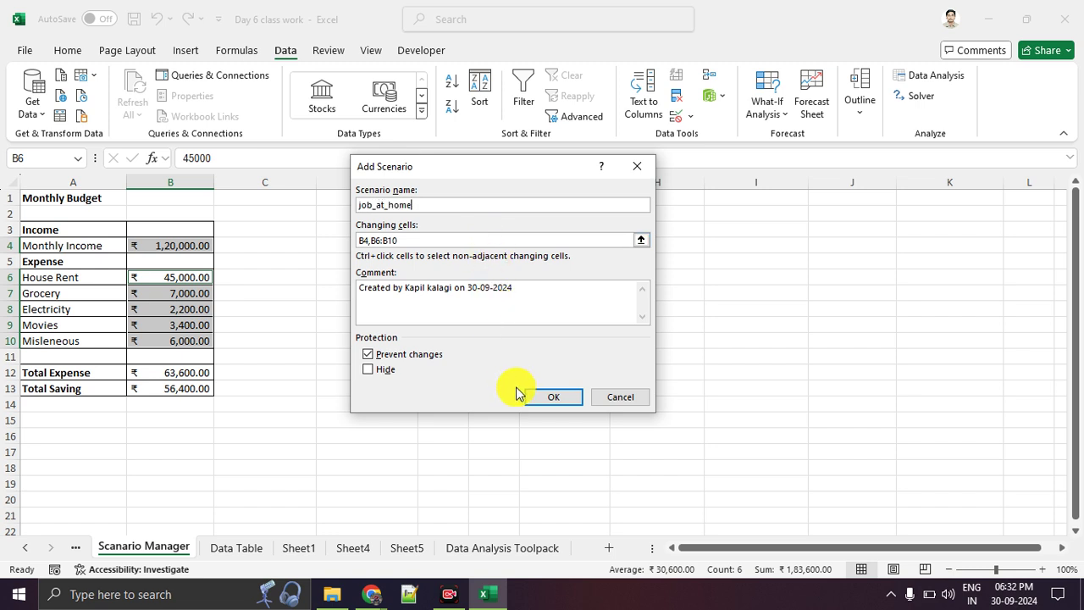
{"action": "left_click", "coordinate": [539, 398]}
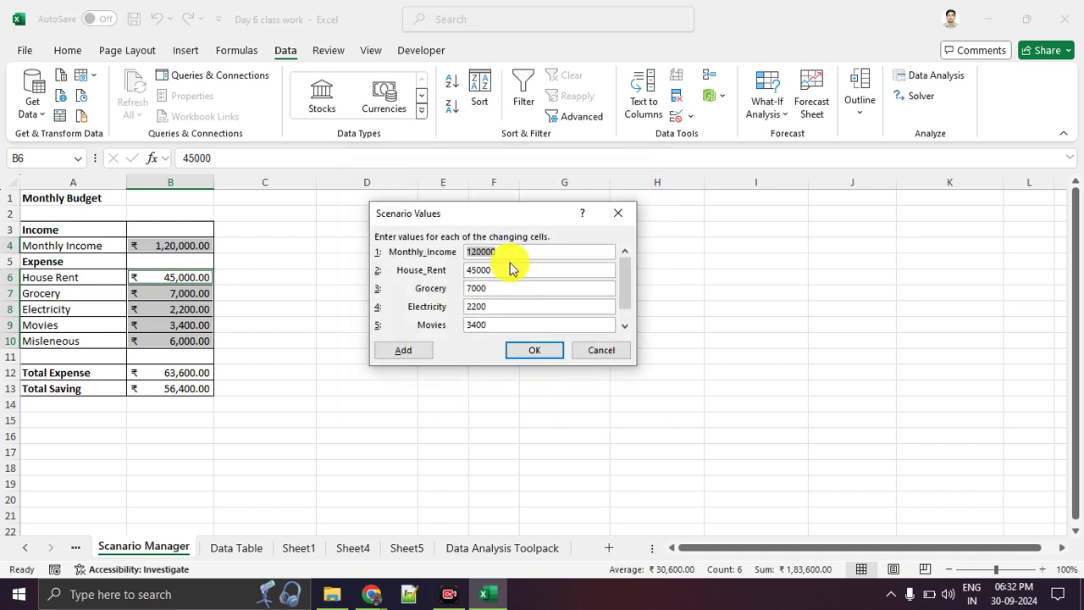
{"action": "type", "text": "60000"}
{"action": "left_click_drag", "start_coordinate": [506, 269], "coordinate": [440, 270]}
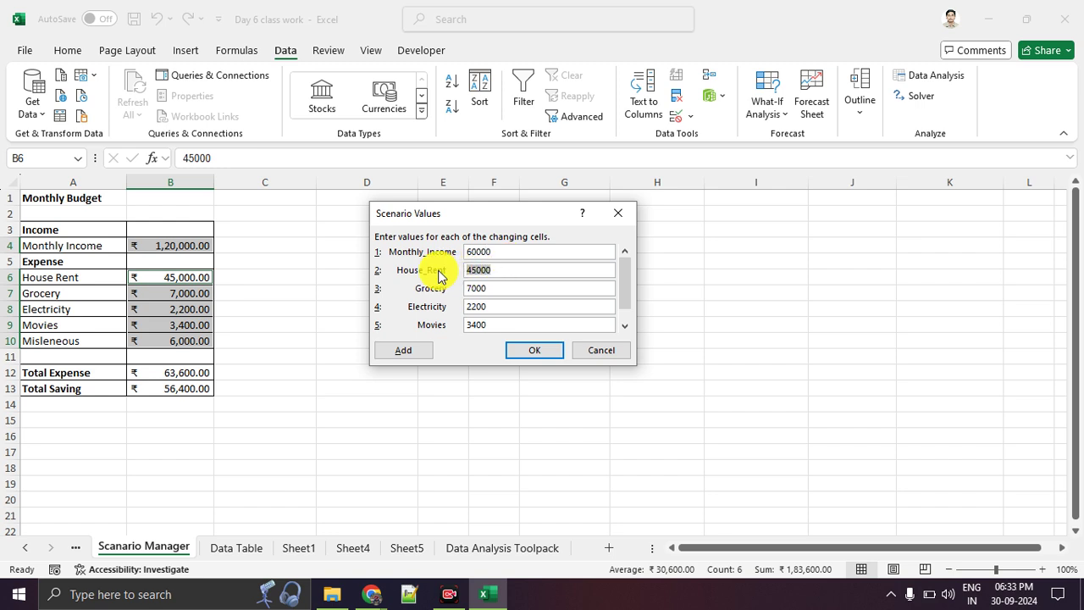
{"action": "type", "text": "0"}
Step: Enter grocery 2000, electricity 0, movies 1000 and Misleneous 3000 for job_at_home
{"action": "left_click_drag", "start_coordinate": [491, 289], "coordinate": [420, 289]}
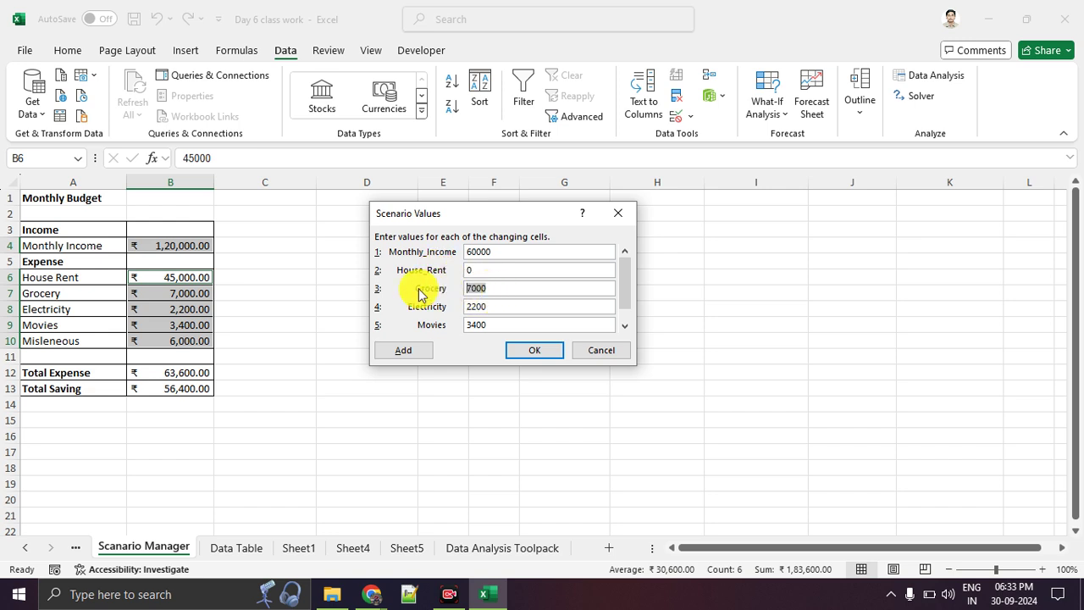
{"action": "type", "text": "2000"}
{"action": "left_click_drag", "start_coordinate": [496, 308], "coordinate": [424, 306]}
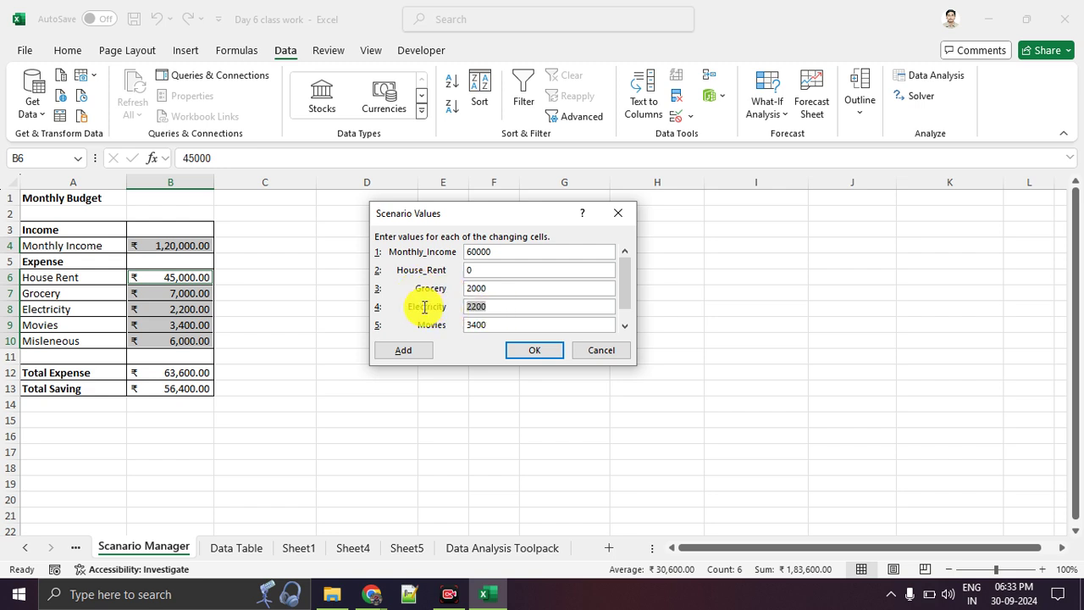
{"action": "type", "text": "0"}
{"action": "left_click_drag", "start_coordinate": [500, 325], "coordinate": [441, 326]}
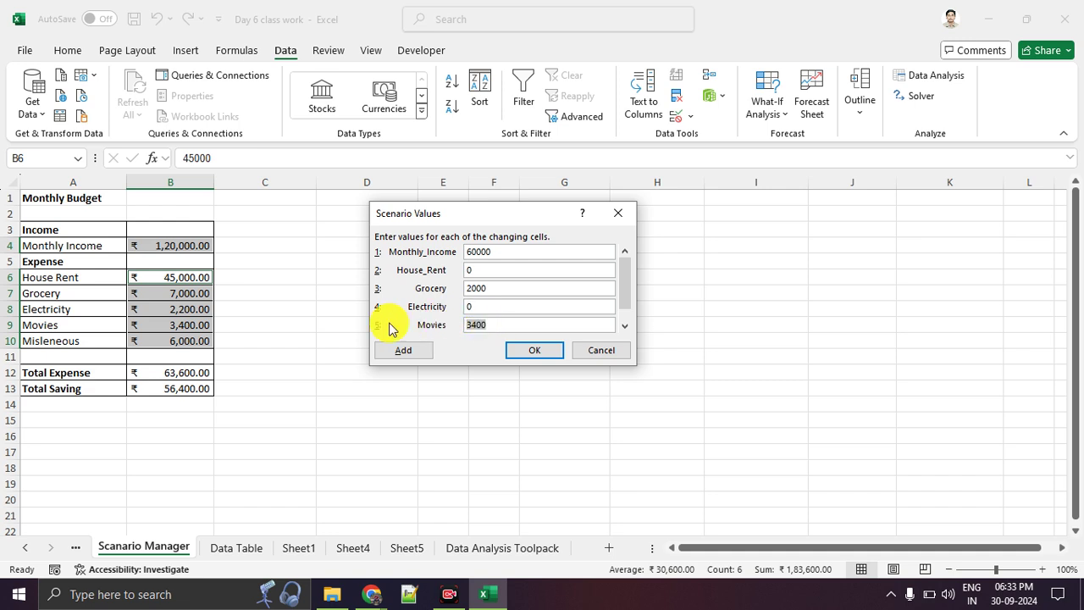
{"action": "type", "text": "1000"}
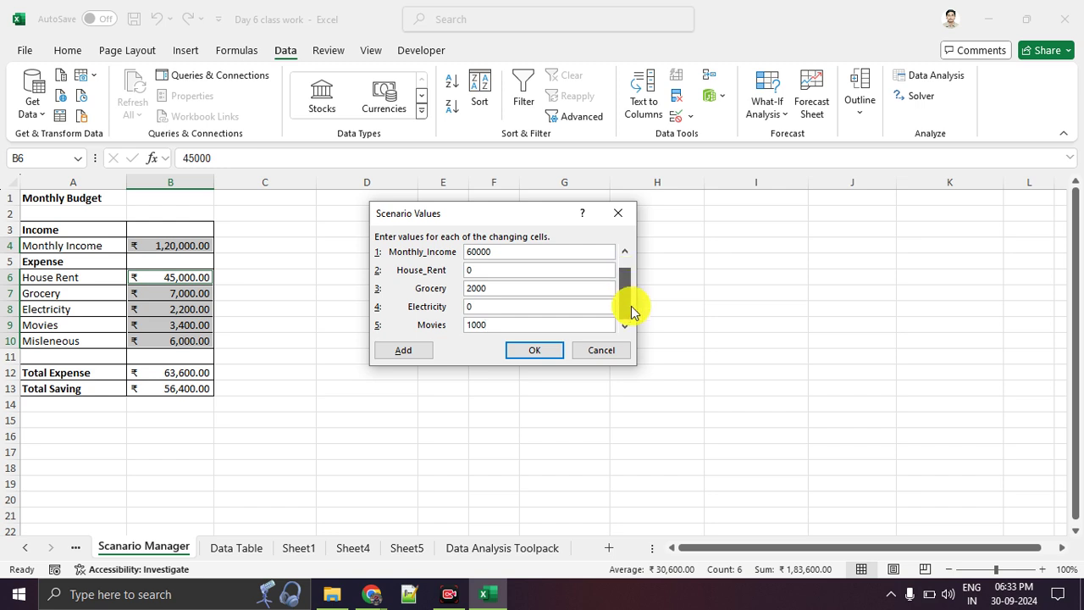
{"action": "key", "text": "Tab"}
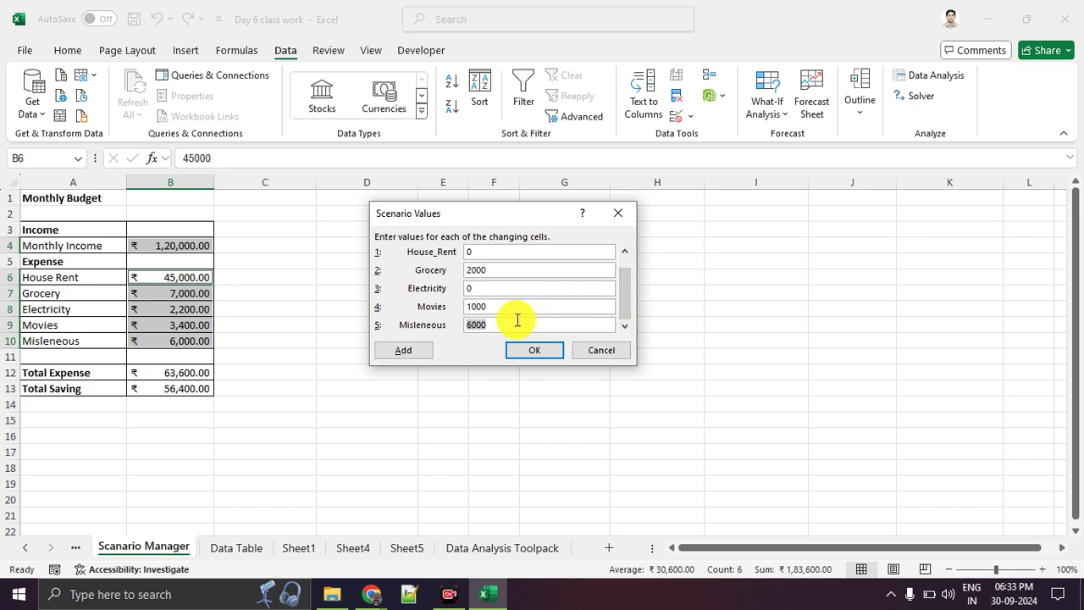
{"action": "type", "text": "3000"}
Step: Save job_at_home, then show job_in_bangalore on the budget and annotate the changed values
{"action": "left_click", "coordinate": [534, 350]}
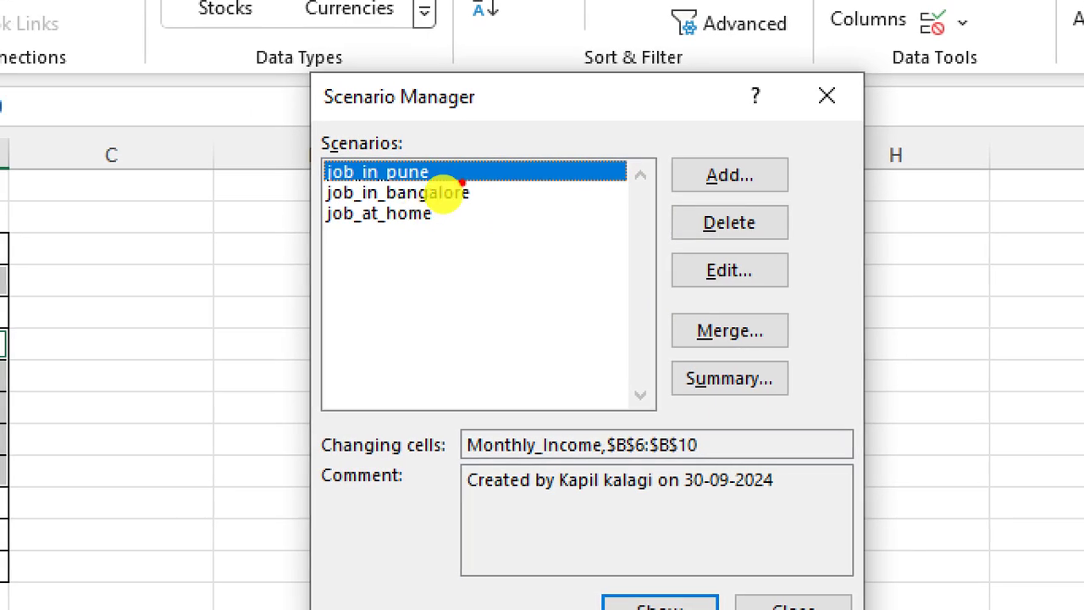
{"action": "mouse_move", "coordinate": [462, 182]}
{"action": "left_mouse_down"}
{"action": "mouse_move", "coordinate": [398, 168]}
{"action": "mouse_move", "coordinate": [288, 182]}
{"action": "mouse_move", "coordinate": [478, 222]}
{"action": "mouse_move", "coordinate": [470, 163]}
{"action": "left_mouse_up"}
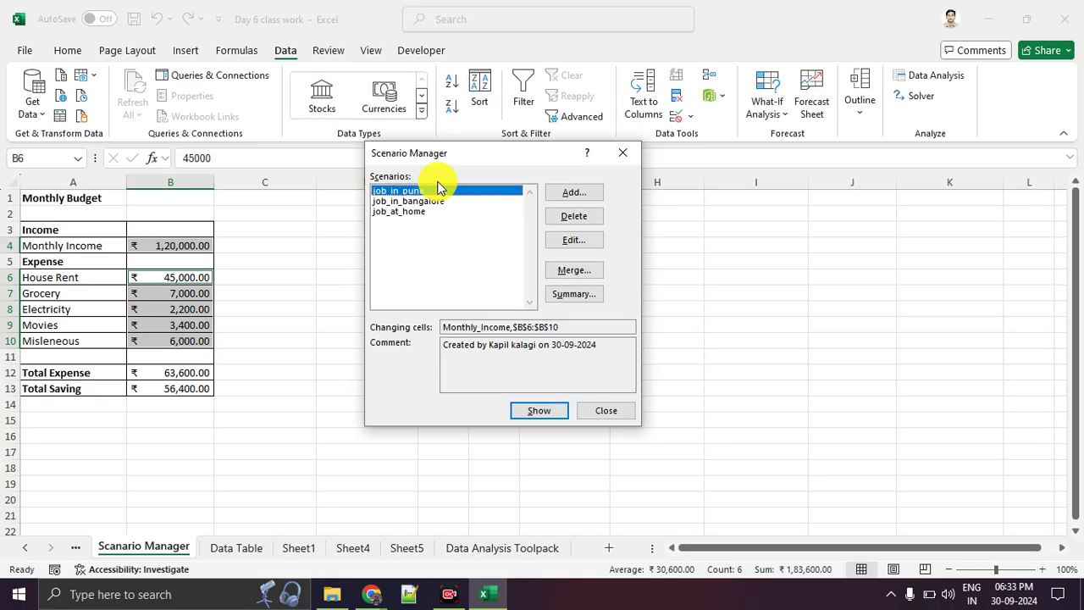
{"action": "left_click", "coordinate": [448, 201]}
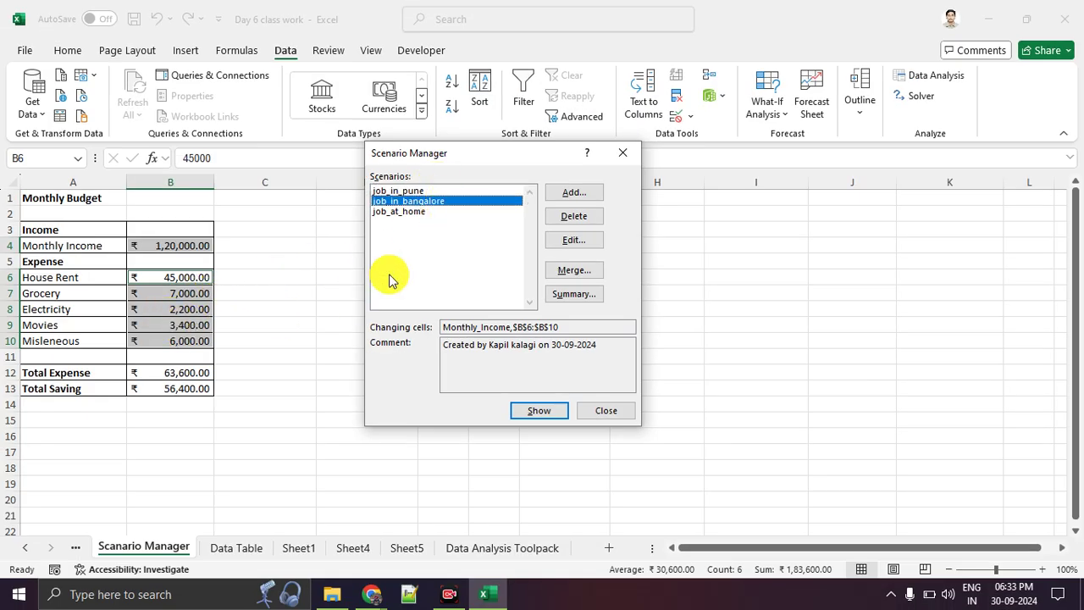
{"action": "mouse_move", "coordinate": [239, 383]}
{"action": "left_mouse_down"}
{"action": "mouse_move", "coordinate": [194, 374]}
{"action": "mouse_move", "coordinate": [245, 367]}
{"action": "left_mouse_up"}
{"action": "left_click_drag", "start_coordinate": [557, 389], "coordinate": [485, 434]}
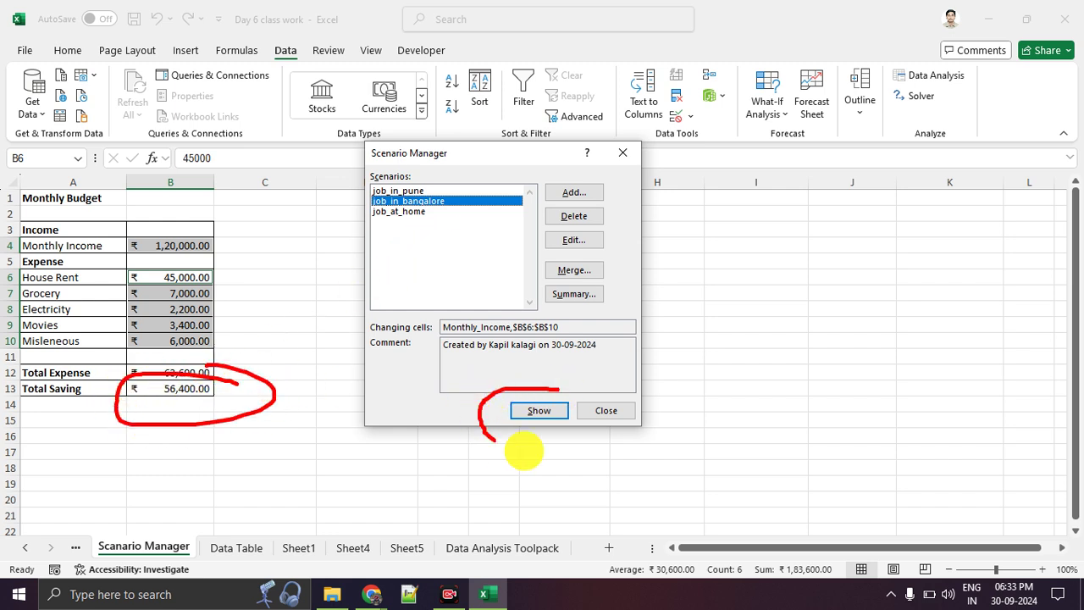
{"action": "left_click", "coordinate": [535, 410]}
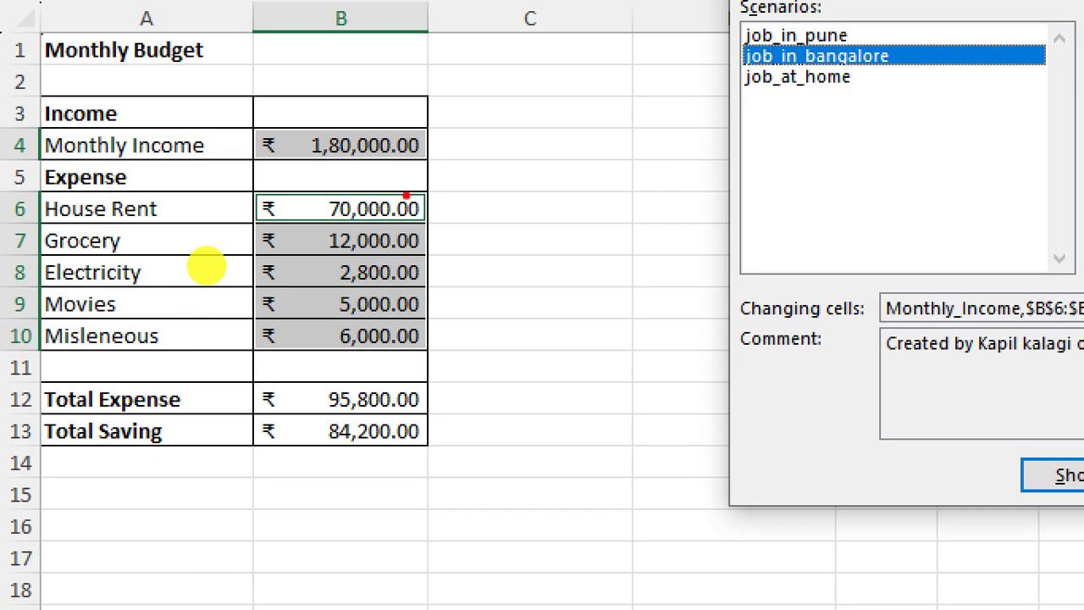
{"action": "left_click_drag", "start_coordinate": [446, 142], "coordinate": [540, 147]}
{"action": "left_click_drag", "start_coordinate": [472, 199], "coordinate": [520, 211]}
{"action": "left_click_drag", "start_coordinate": [456, 243], "coordinate": [508, 243]}
{"action": "left_click_drag", "start_coordinate": [464, 271], "coordinate": [500, 275]}
{"action": "left_click_drag", "start_coordinate": [450, 310], "coordinate": [479, 310]}
{"action": "left_click_drag", "start_coordinate": [441, 342], "coordinate": [490, 342]}
{"action": "left_click_drag", "start_coordinate": [466, 416], "coordinate": [303, 416]}
{"action": "mouse_move", "coordinate": [385, 412]}
{"action": "left_mouse_down"}
{"action": "mouse_move", "coordinate": [500, 423]}
{"action": "mouse_move", "coordinate": [414, 398]}
{"action": "left_mouse_up"}
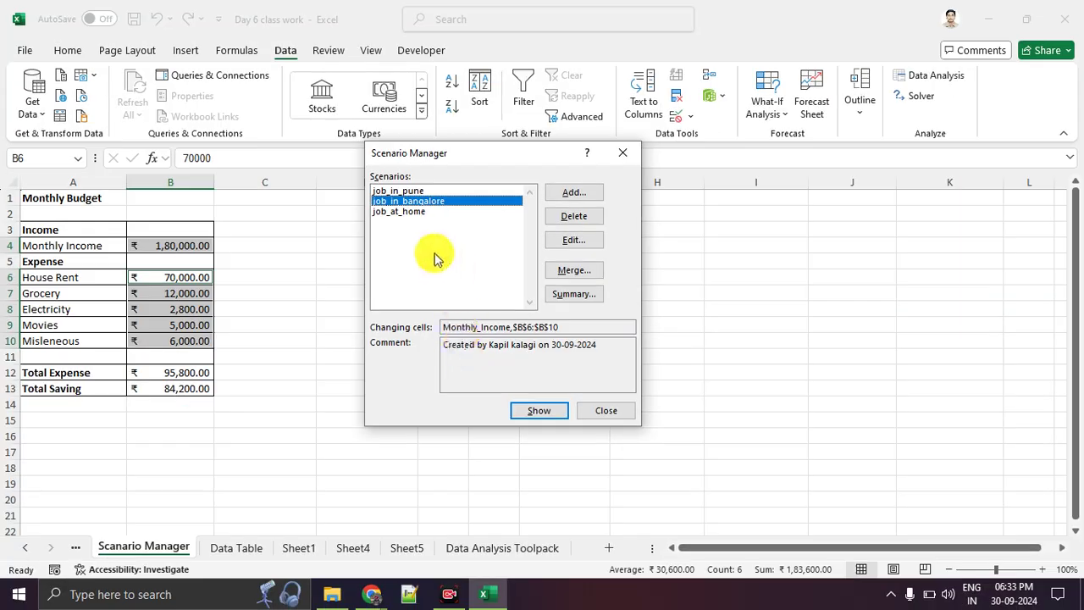
Step: Show job_at_home, job_in_pune, job_at_home, then job_in_bangalore, ending at 84,200.00 saving
{"action": "left_click", "coordinate": [834, 77]}
{"action": "left_click", "coordinate": [541, 412]}
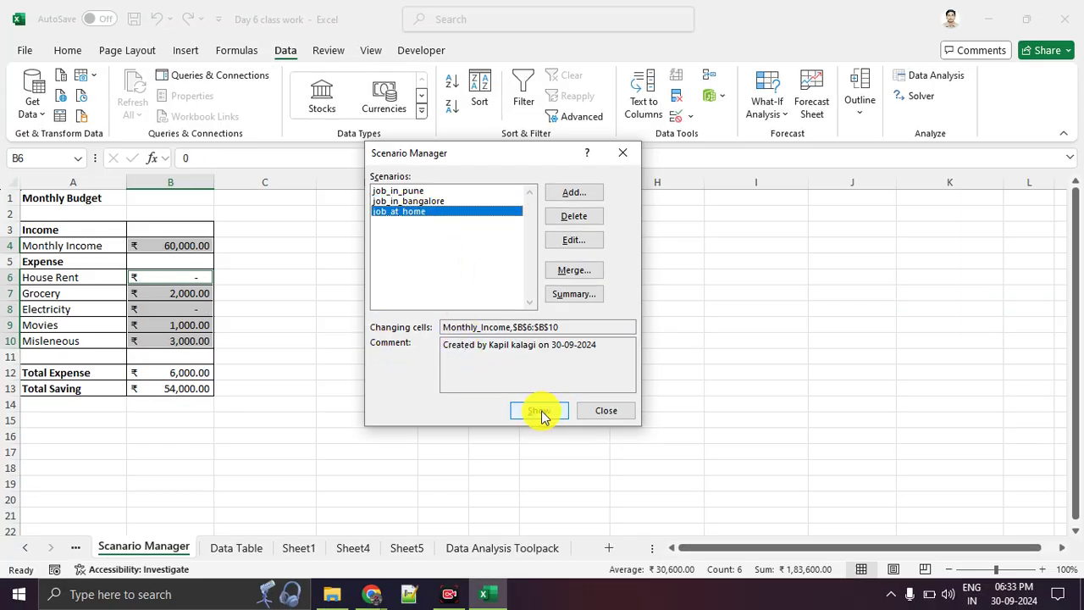
{"action": "mouse_move", "coordinate": [226, 381]}
{"action": "left_mouse_down"}
{"action": "mouse_move", "coordinate": [186, 371]}
{"action": "mouse_move", "coordinate": [242, 387]}
{"action": "left_mouse_up"}
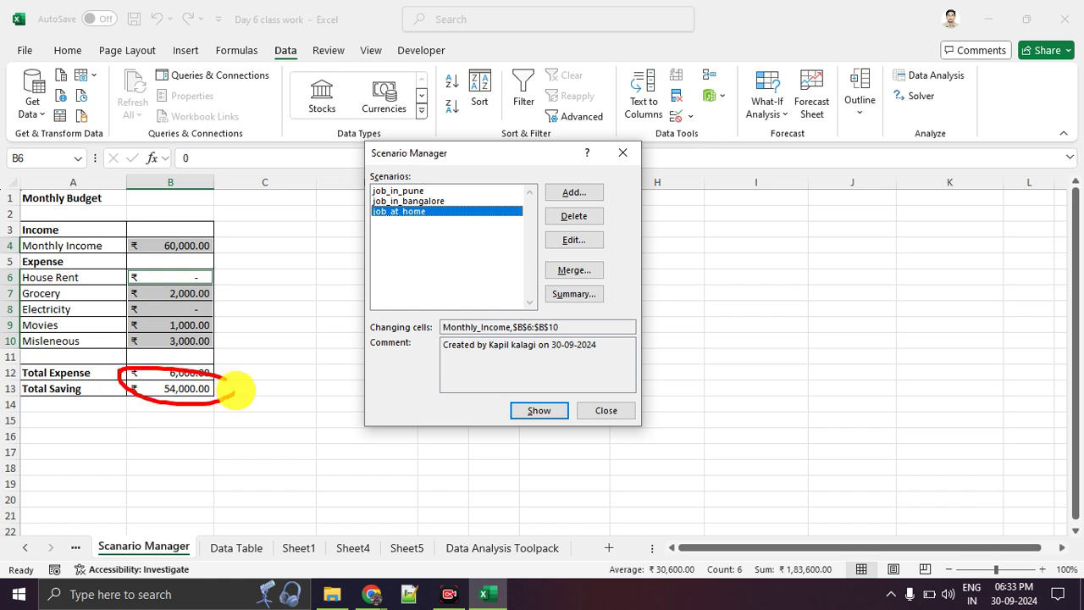
{"action": "left_click", "coordinate": [442, 191]}
{"action": "left_click", "coordinate": [527, 412]}
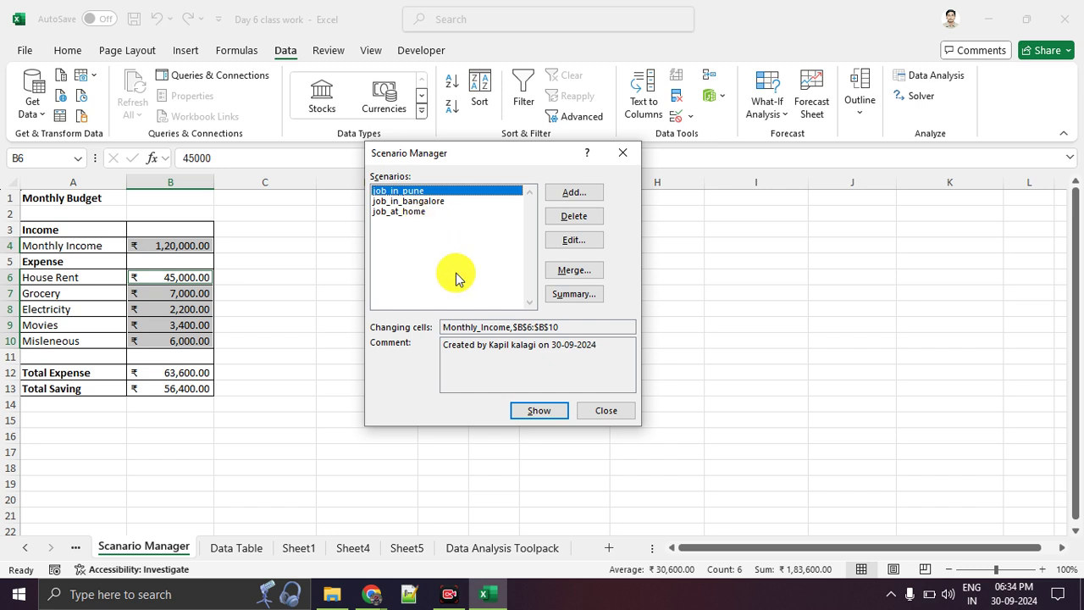
{"action": "left_click", "coordinate": [411, 229]}
{"action": "left_click", "coordinate": [518, 411]}
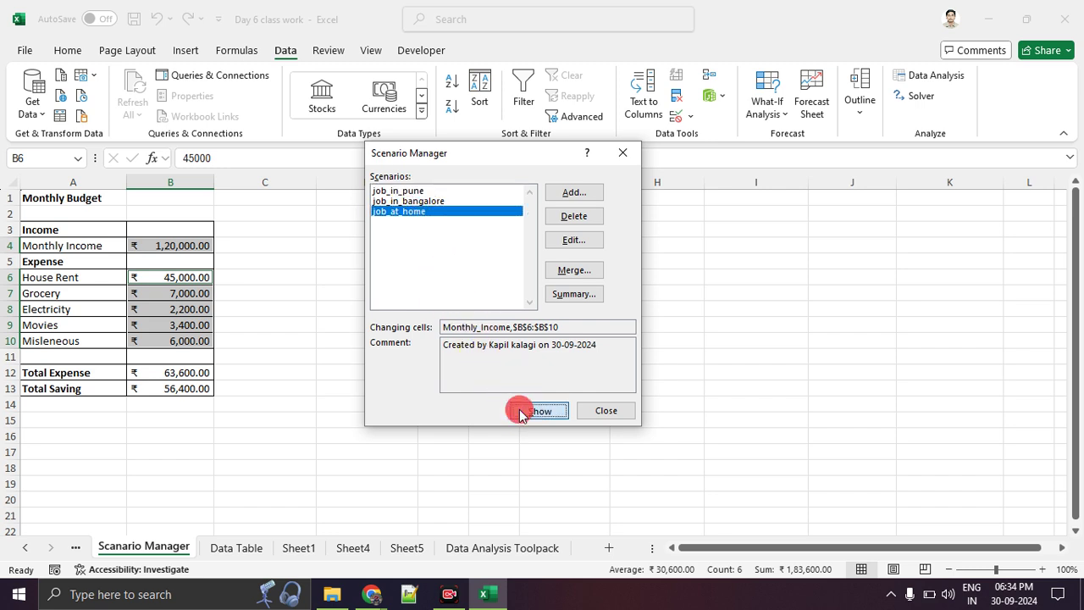
{"action": "left_click", "coordinate": [443, 202]}
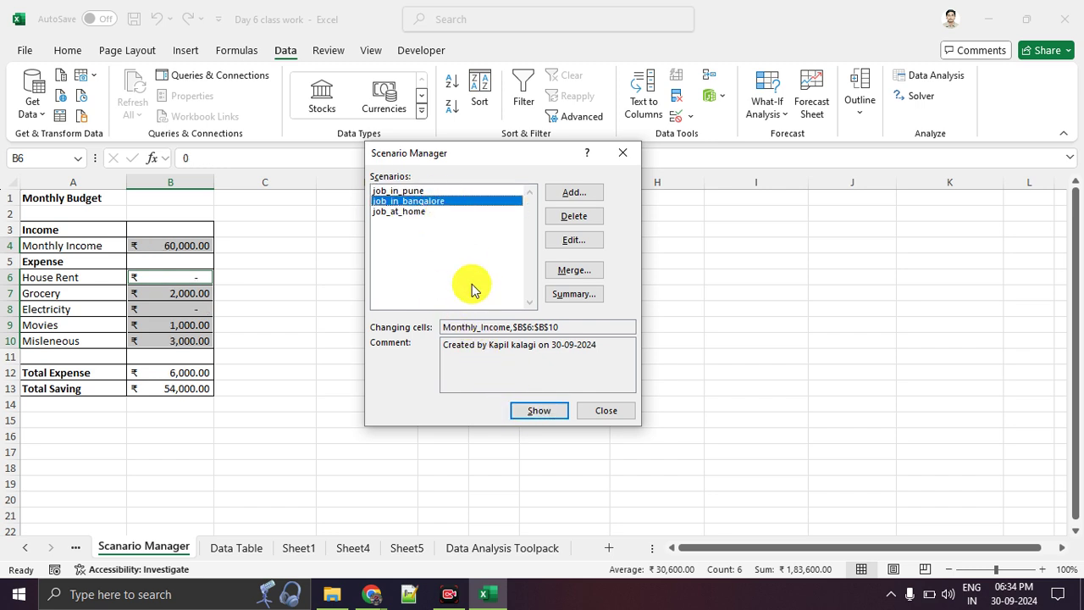
{"action": "left_click", "coordinate": [550, 412]}
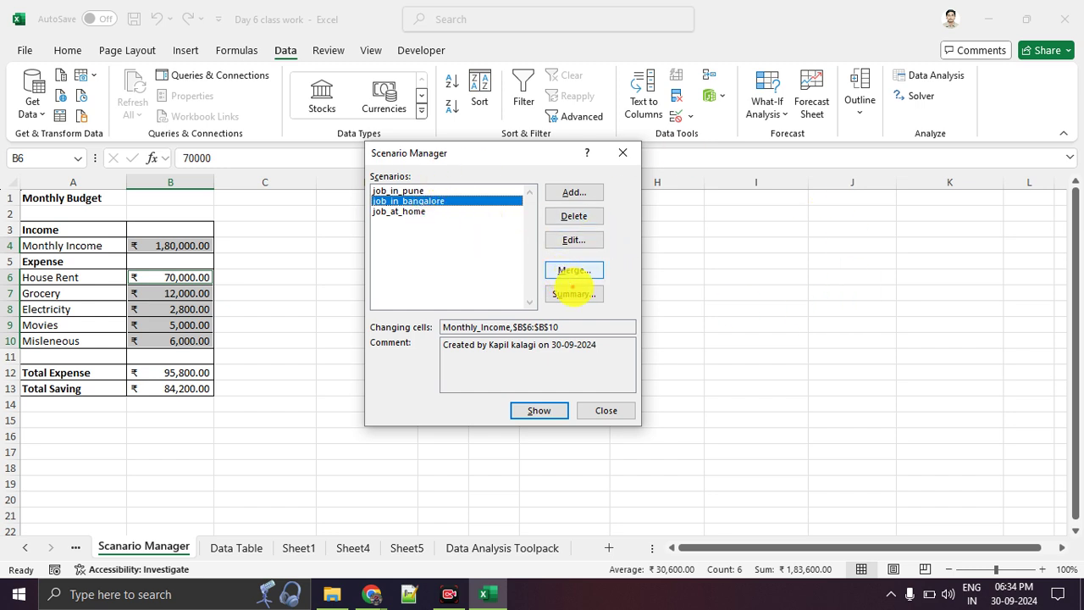
{"action": "mouse_move", "coordinate": [628, 278]}
{"action": "left_mouse_down"}
{"action": "mouse_move", "coordinate": [538, 279]}
{"action": "mouse_move", "coordinate": [609, 314]}
{"action": "left_mouse_up"}
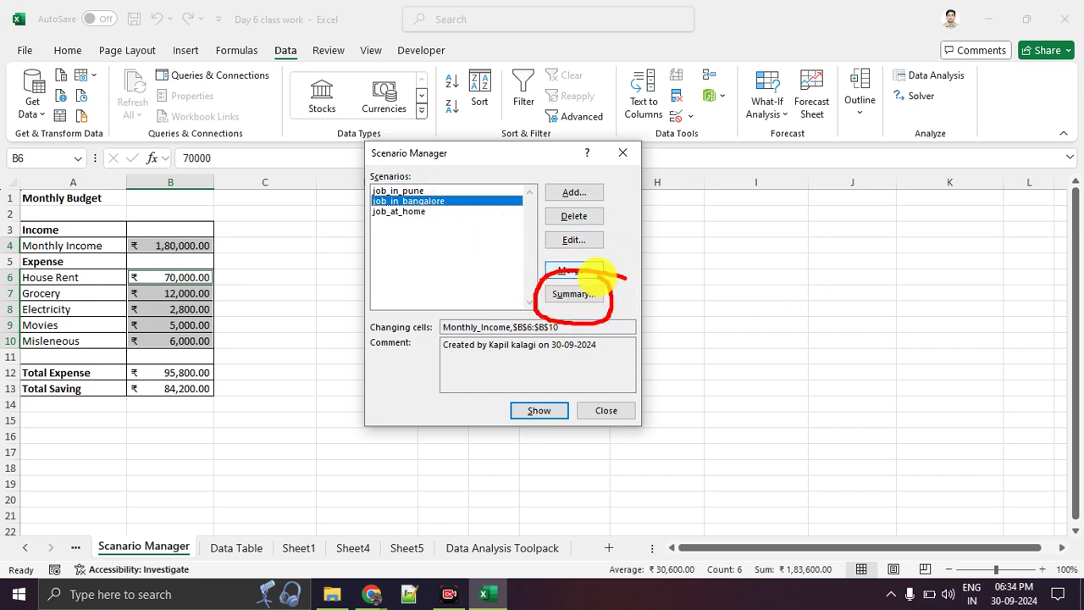
Step: Generate a Scenario Summary report with Total Saving ($B$13) as the result cell
{"action": "left_click", "coordinate": [595, 294]}
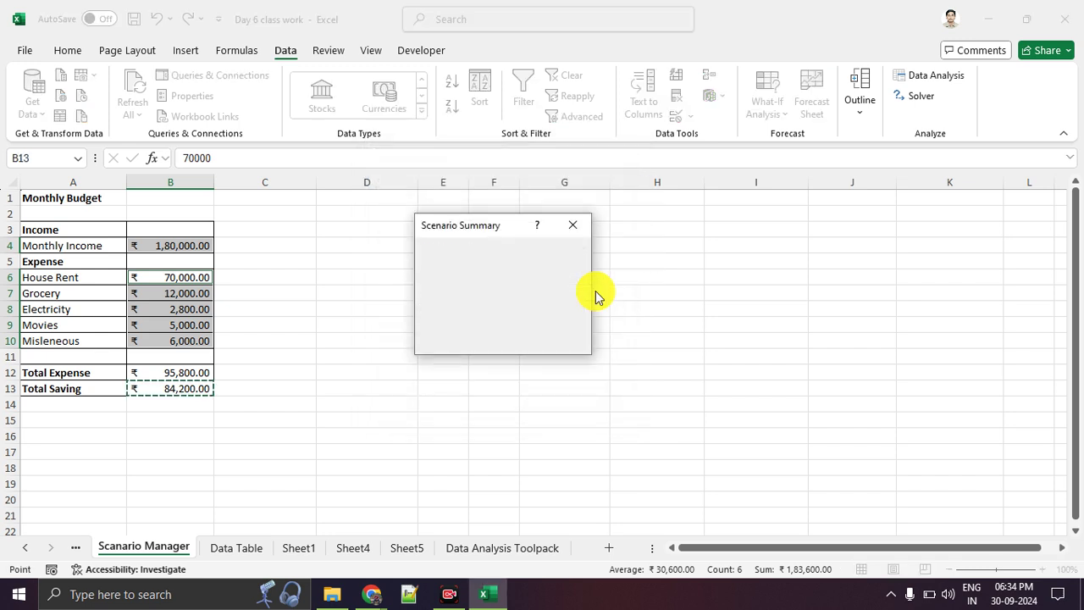
{"action": "double_click", "coordinate": [464, 314]}
{"action": "key", "text": "BackSpace"}
{"action": "left_click", "coordinate": [194, 391]}
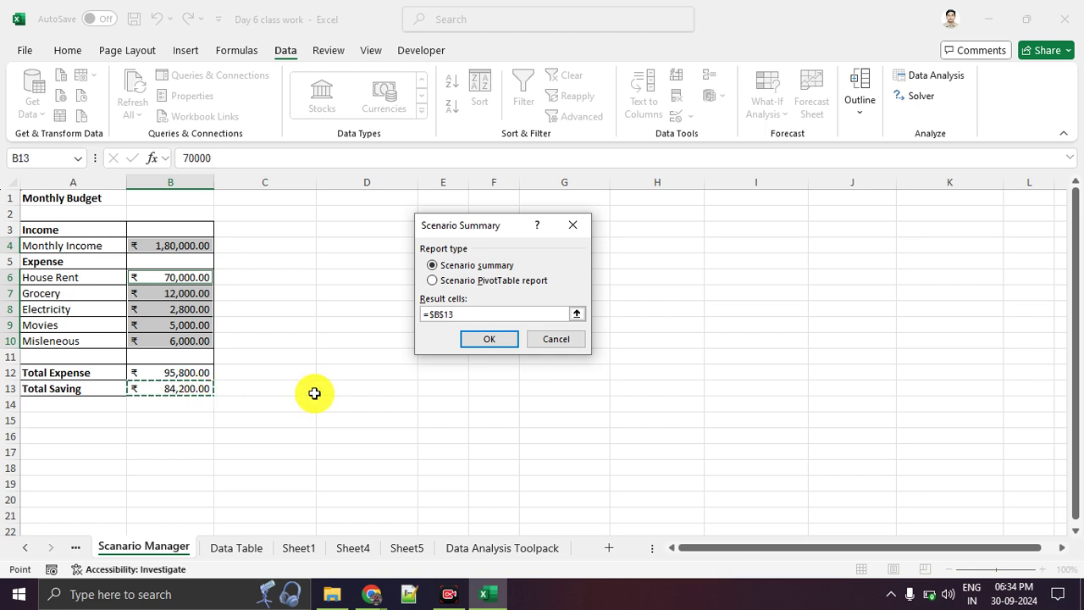
{"action": "left_click", "coordinate": [488, 339]}
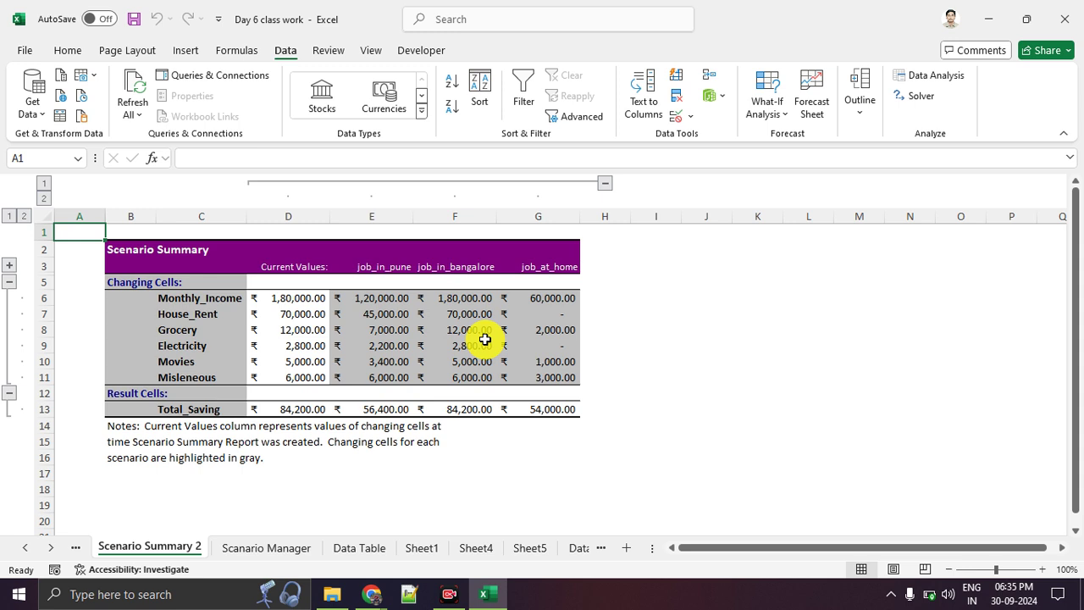
{"action": "left_click", "coordinate": [753, 413]}
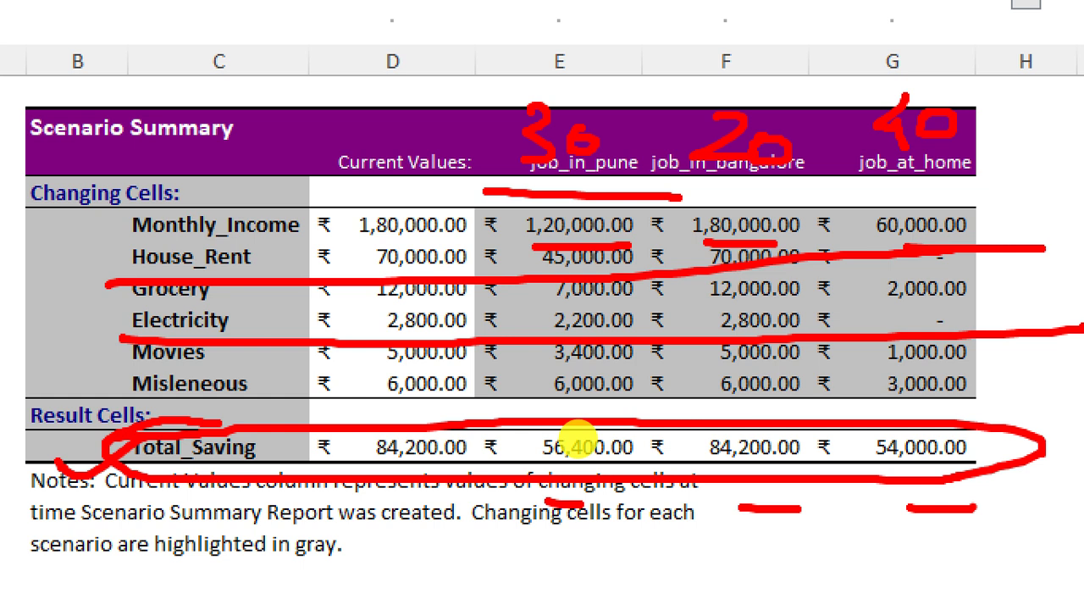
{"action": "key", "text": "Escape"}
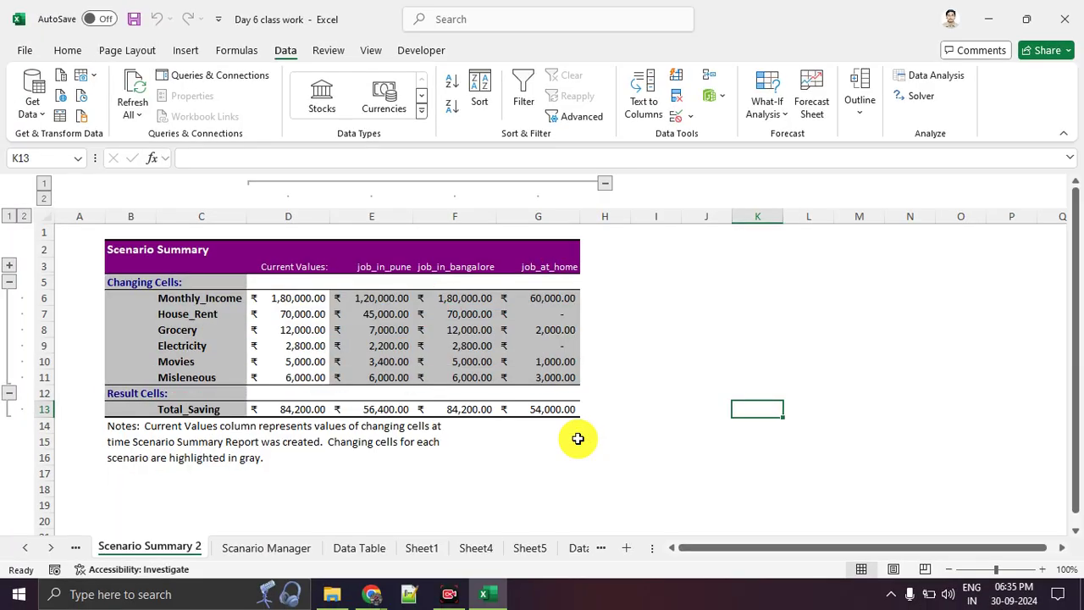
Step: Return from File Explorer to the Day 6 class work workbook showing Scenario Summary 2
{"action": "key", "text": "alt+Tab"}
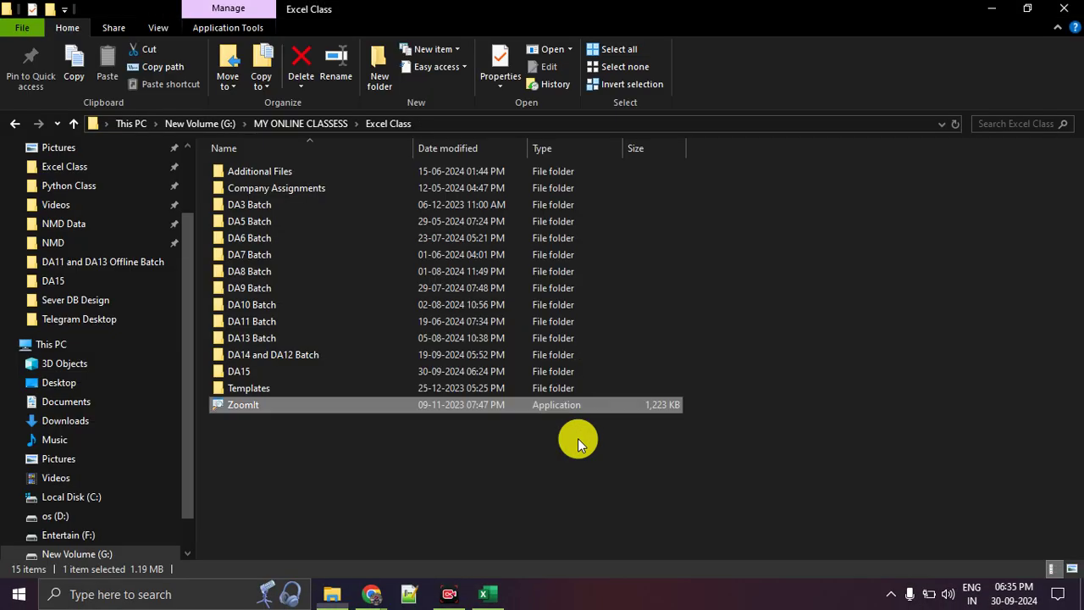
{"action": "key", "text": "alt+Tab"}
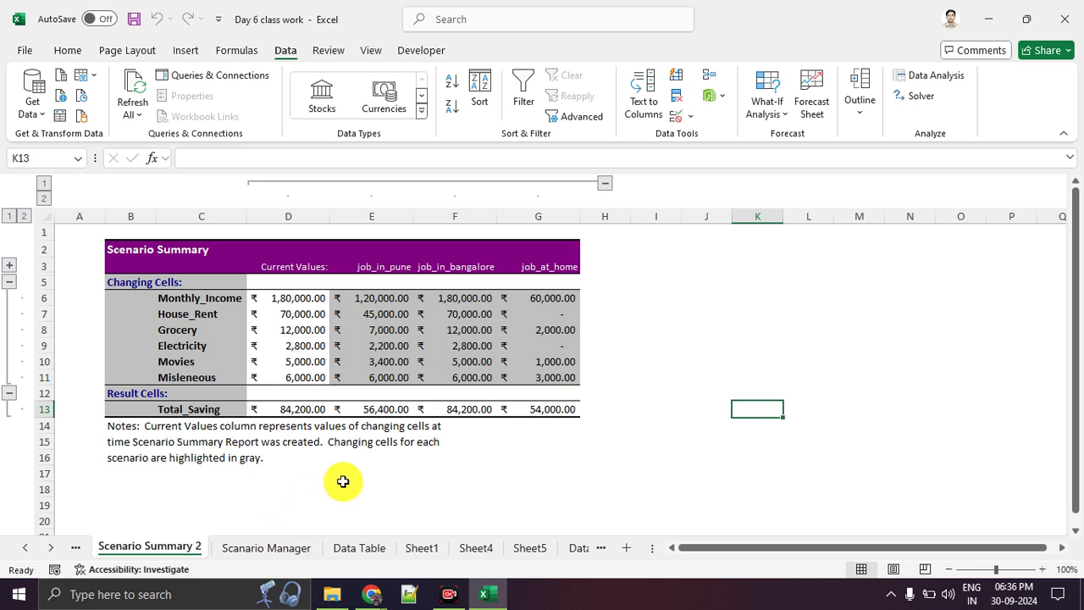
Step: Go to the Data Table sheet with the loan example and its 2,027.64 monthly payment
{"action": "left_click", "coordinate": [32, 547]}
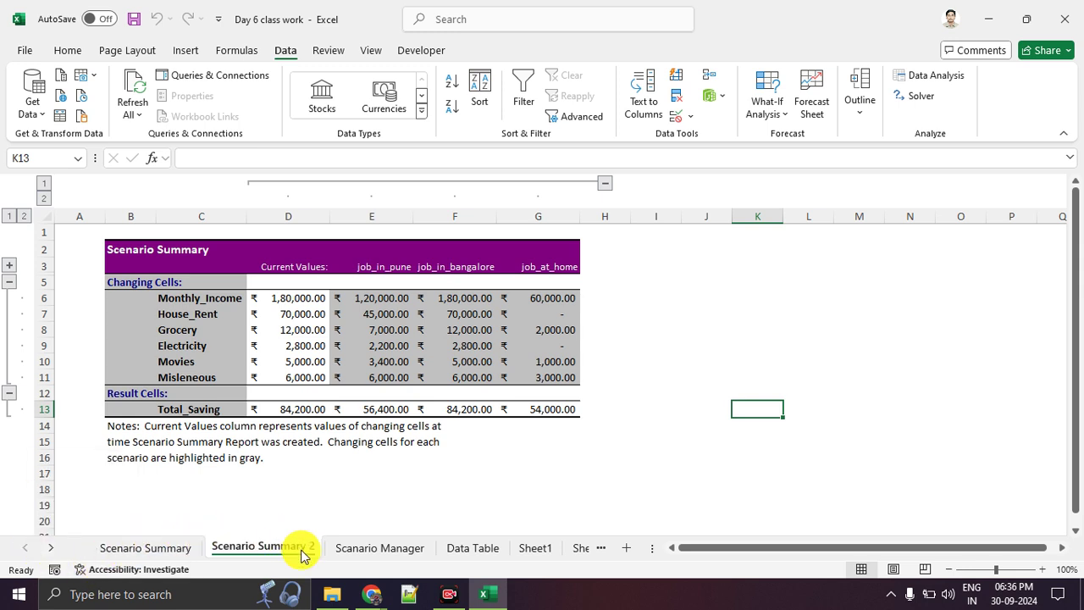
{"action": "left_click", "coordinate": [764, 115]}
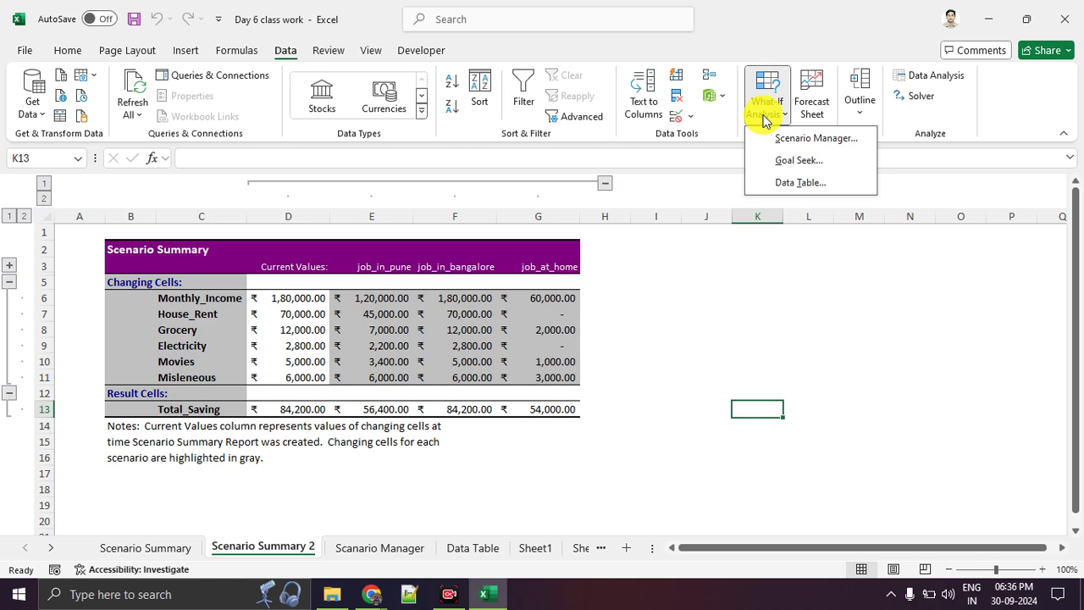
{"action": "left_click", "coordinate": [764, 114]}
{"action": "left_click", "coordinate": [491, 549]}
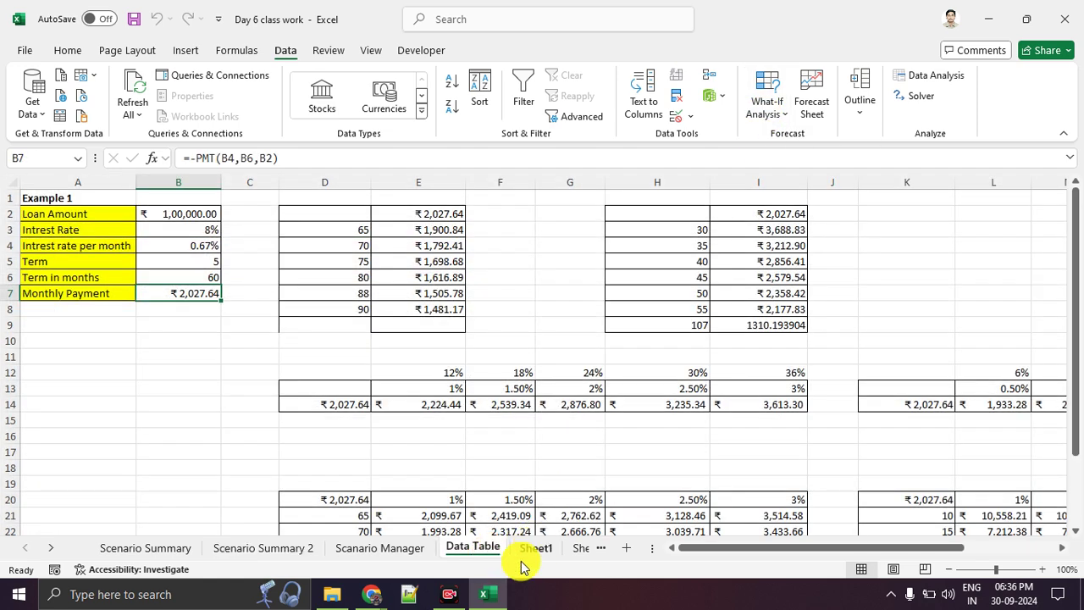
{"action": "scroll", "coordinate": [251, 440], "scroll_direction": "down", "scroll_amount": 4}
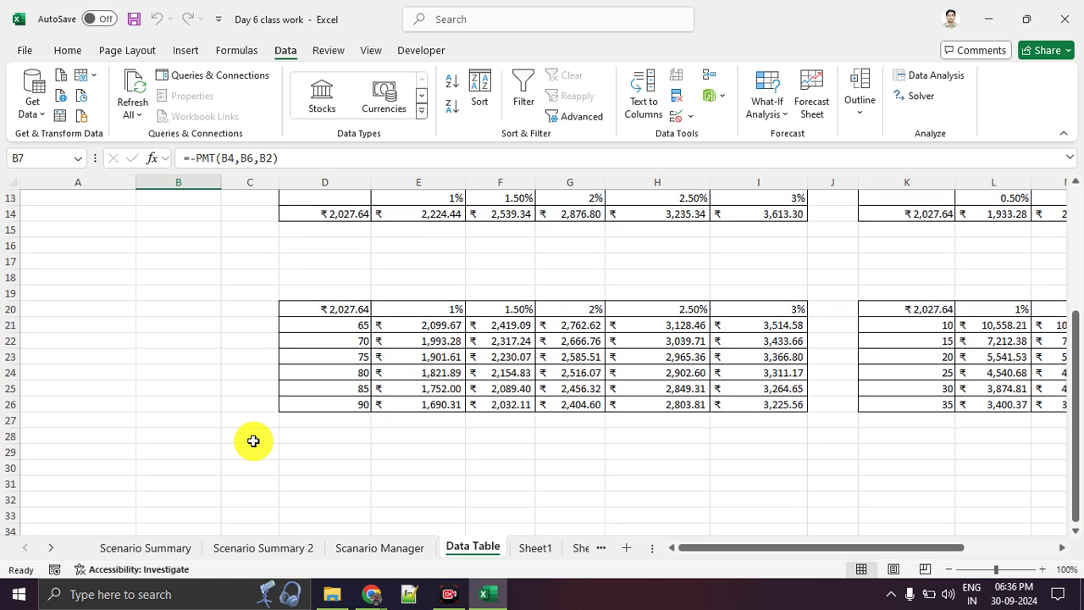
{"action": "scroll", "coordinate": [253, 440], "scroll_direction": "up", "scroll_amount": 4}
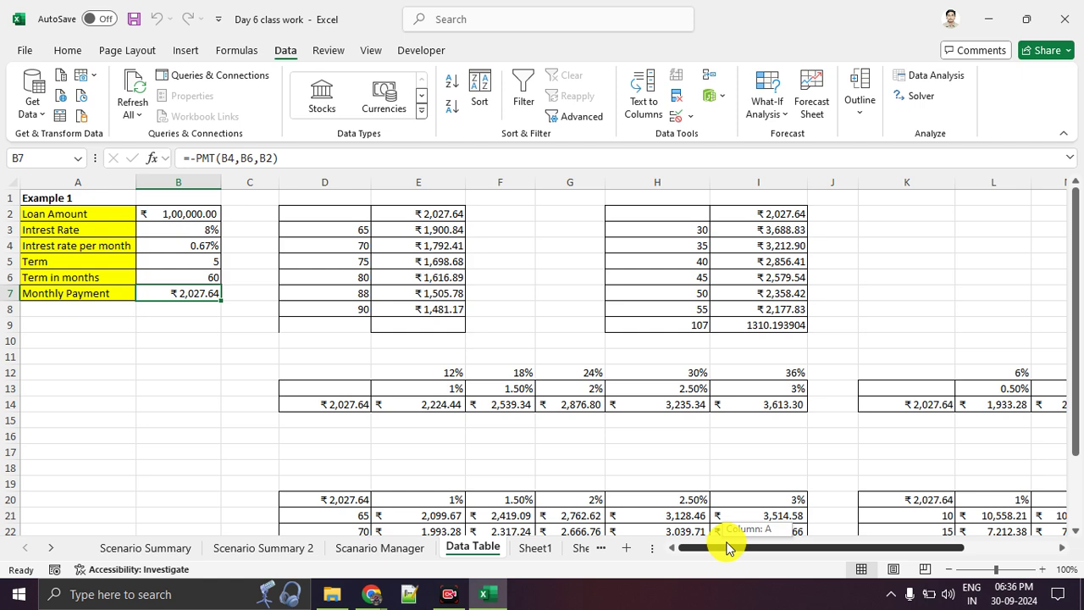
{"action": "left_click_drag", "start_coordinate": [691, 549], "coordinate": [658, 559]}
{"action": "scroll", "coordinate": [266, 424], "scroll_direction": "down", "scroll_amount": 6}
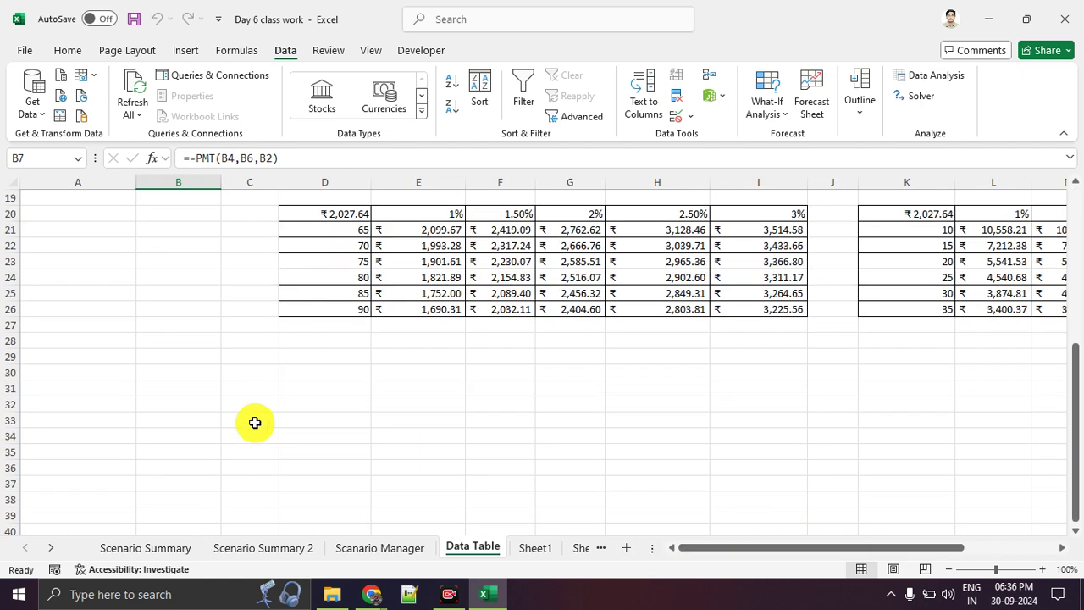
{"action": "left_click", "coordinate": [1014, 601]}
{"action": "scroll", "coordinate": [455, 442], "scroll_direction": "up", "scroll_amount": 5}
{"action": "left_click", "coordinate": [309, 414]}
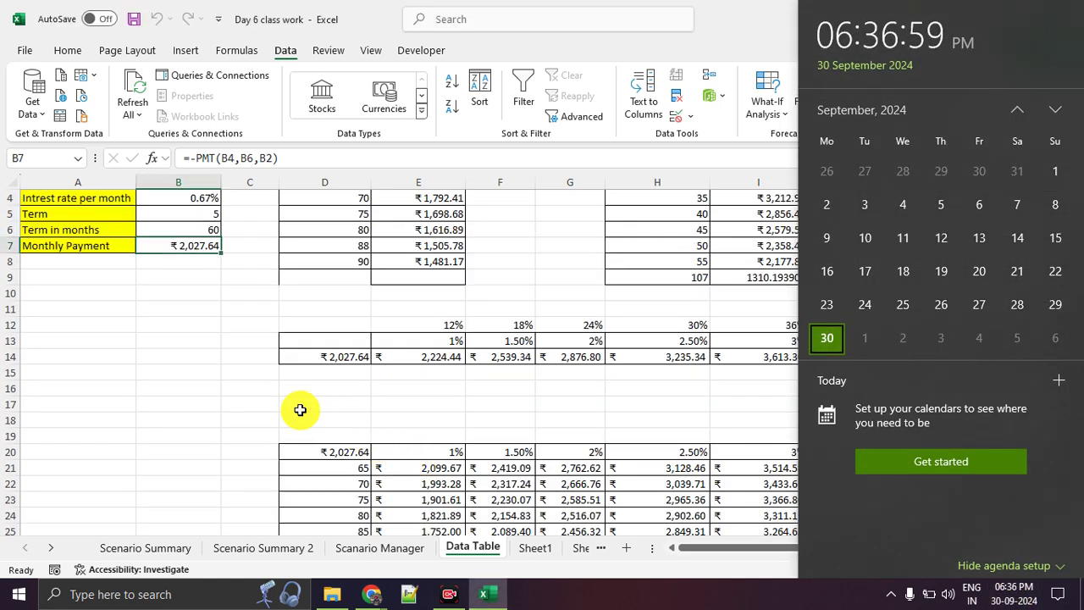
{"action": "scroll", "coordinate": [139, 379], "scroll_direction": "up", "scroll_amount": 1}
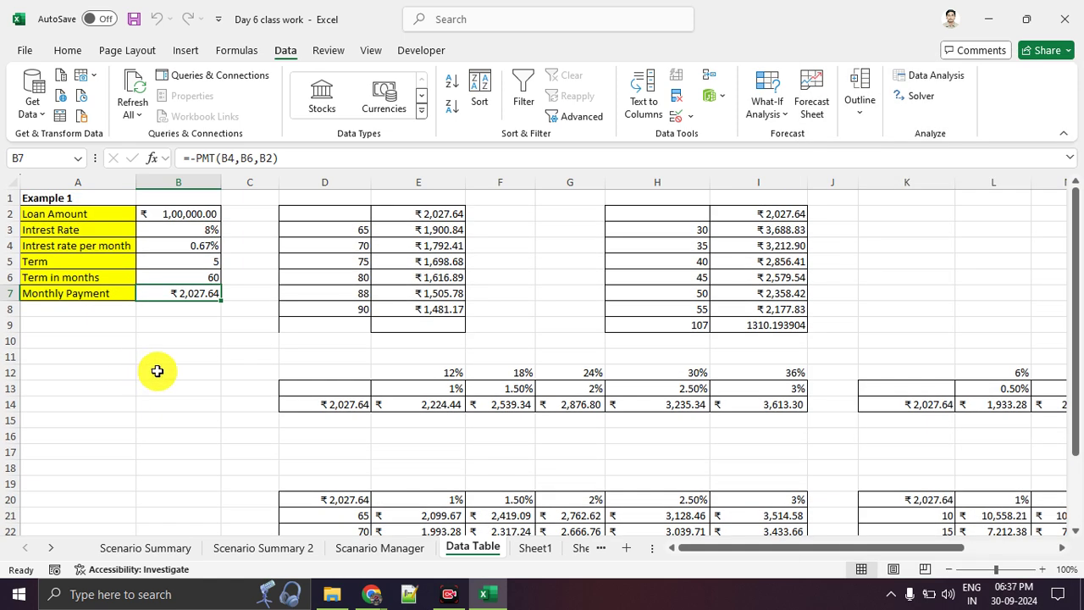
{"action": "scroll", "coordinate": [156, 370], "scroll_direction": "down", "scroll_amount": 3}
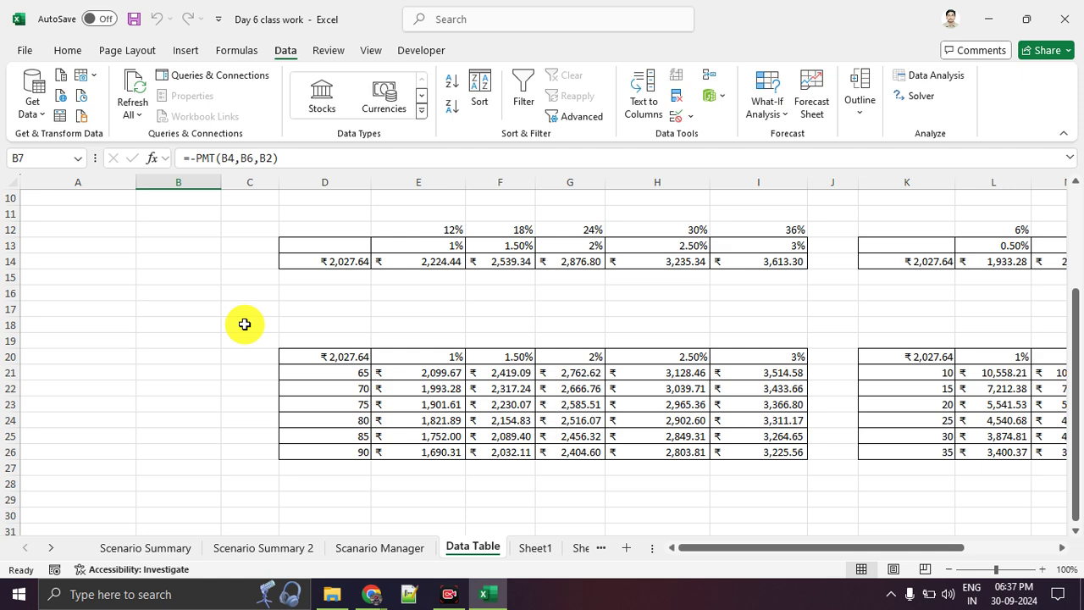
{"action": "scroll", "coordinate": [227, 322], "scroll_direction": "up", "scroll_amount": 3}
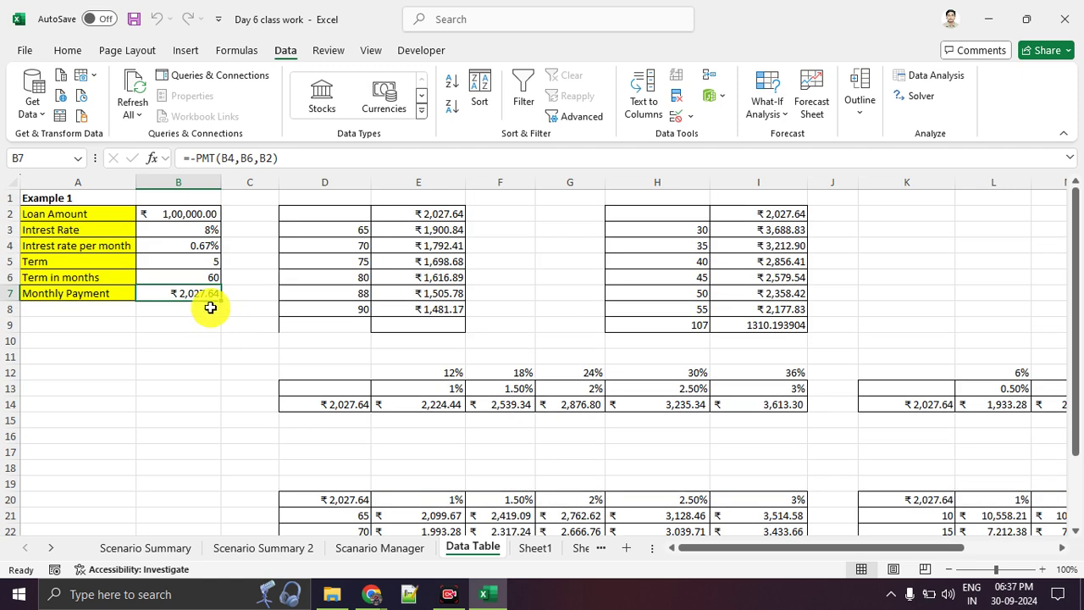
Step: Type the example note x * y * 20 into an empty cell below the loan inputs
{"action": "left_click", "coordinate": [200, 219]}
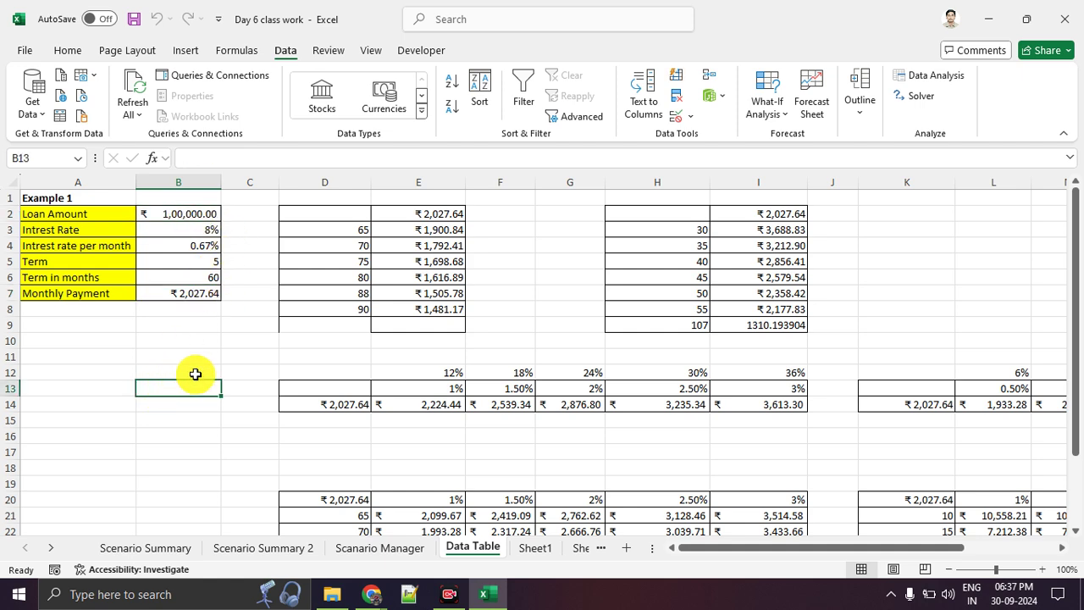
{"action": "scroll", "coordinate": [160, 374], "scroll_direction": "down", "scroll_amount": 1}
{"action": "type", "text": "x * y * 20"}
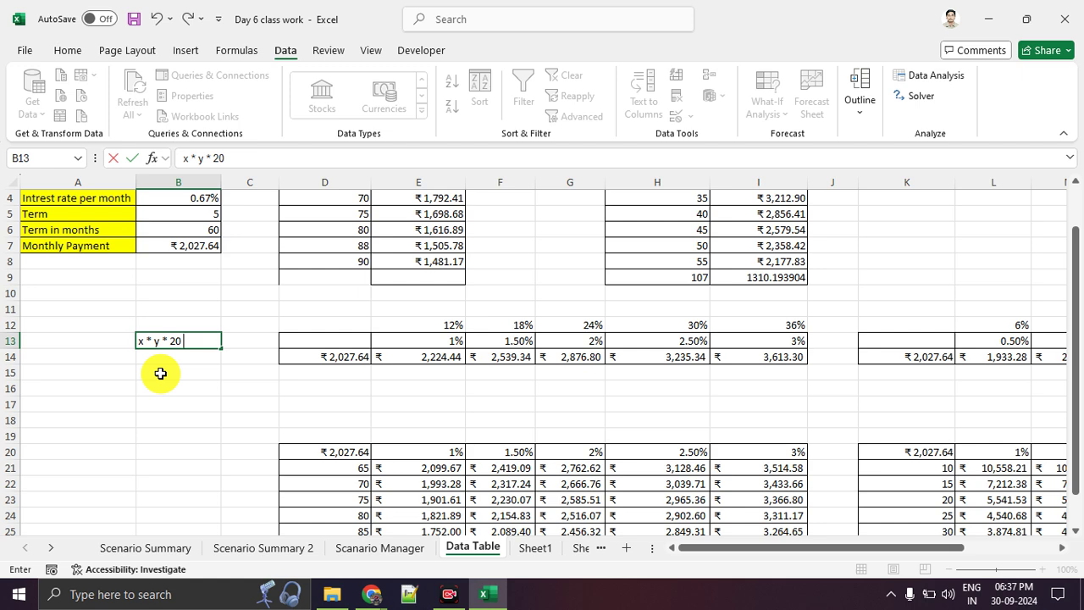
{"action": "left_click", "coordinate": [160, 374]}
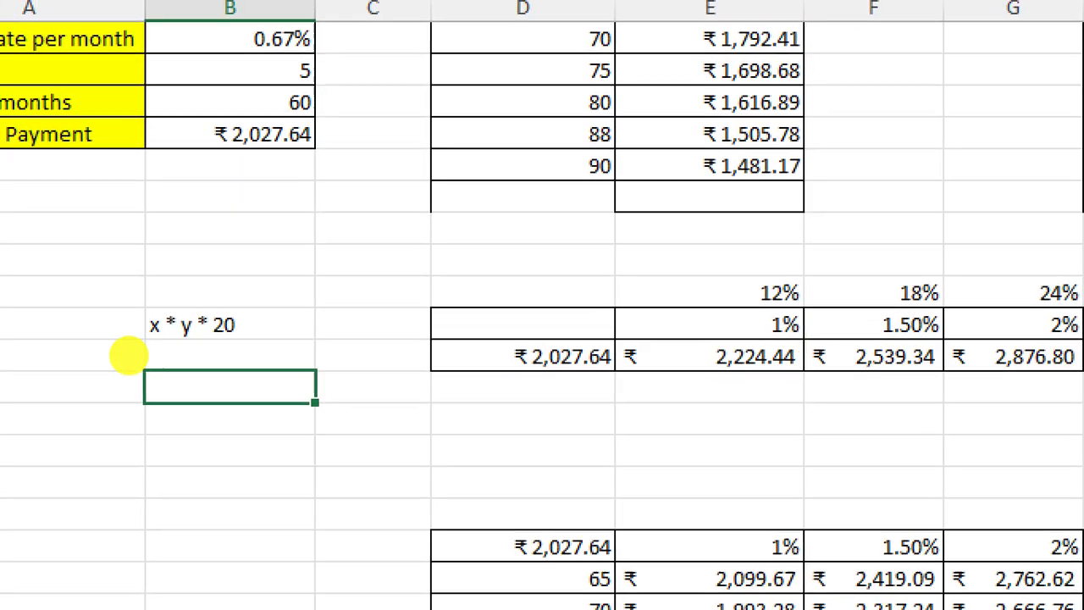
Step: Sketch sample x values beside the note with the screen pen, then clear the marks
{"action": "left_click_drag", "start_coordinate": [193, 346], "coordinate": [213, 347]}
{"action": "mouse_move", "coordinate": [83, 389]}
{"action": "left_mouse_down"}
{"action": "mouse_move", "coordinate": [83, 403]}
{"action": "mouse_move", "coordinate": [140, 397]}
{"action": "left_mouse_up"}
{"action": "left_click", "coordinate": [223, 374]}
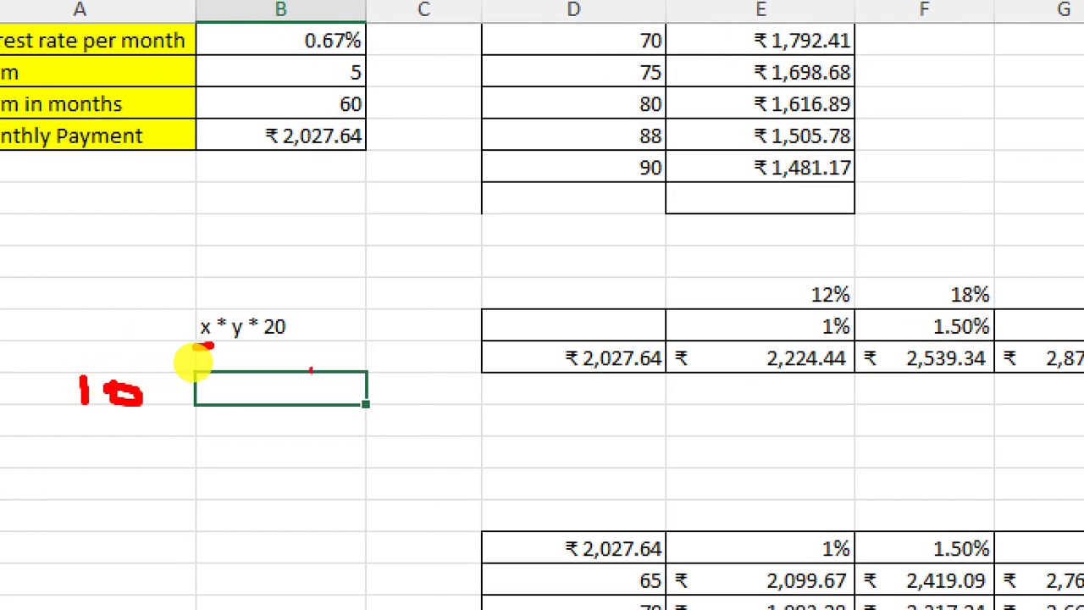
{"action": "mouse_move", "coordinate": [94, 432]}
{"action": "left_mouse_down"}
{"action": "mouse_move", "coordinate": [99, 459]}
{"action": "mouse_move", "coordinate": [136, 442]}
{"action": "left_mouse_up"}
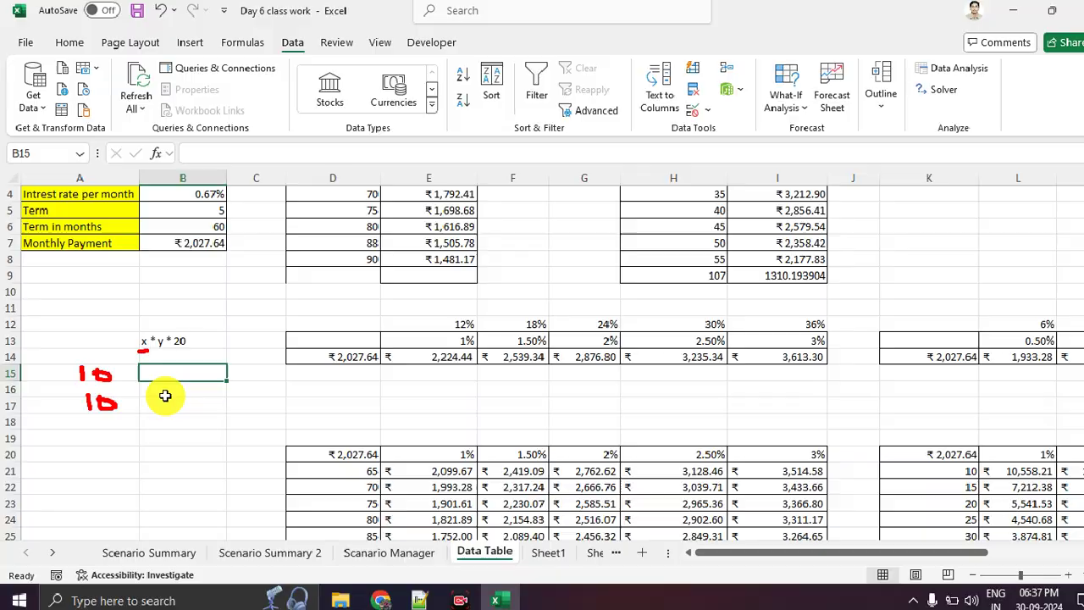
{"action": "key", "text": "Escape"}
Step: Reopen the x * y * 20 note for editing and confirm it
{"action": "left_click", "coordinate": [136, 342]}
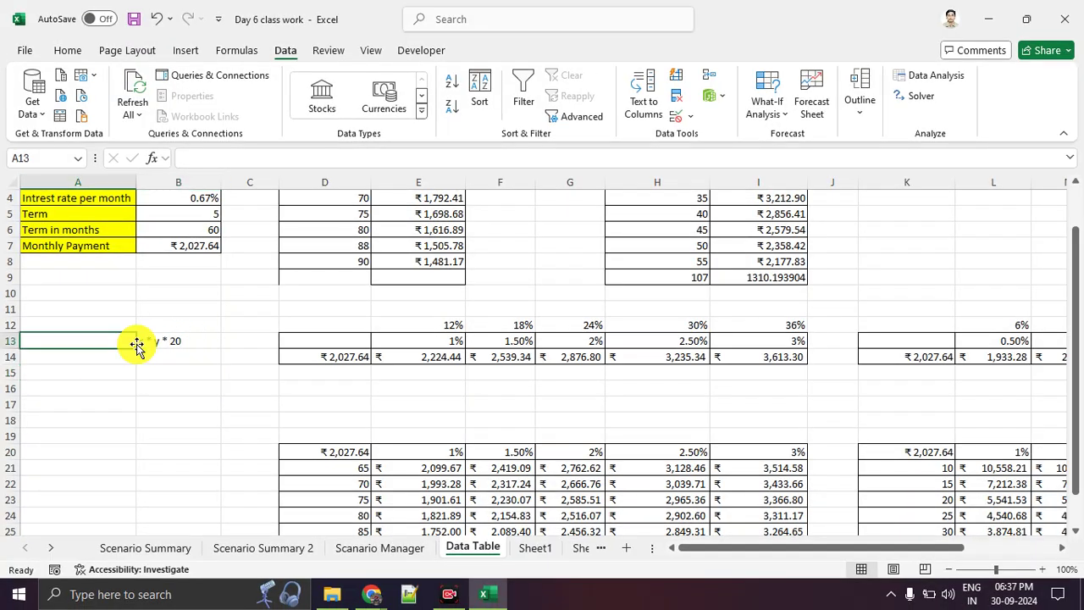
{"action": "left_click", "coordinate": [139, 341]}
{"action": "double_click", "coordinate": [144, 341]}
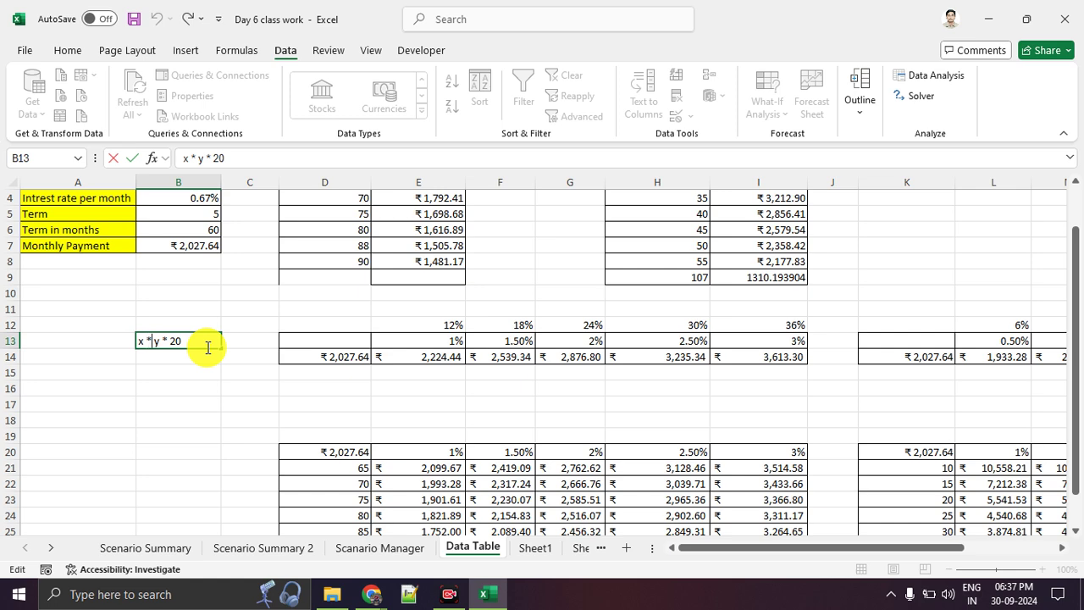
{"action": "left_click", "coordinate": [160, 389]}
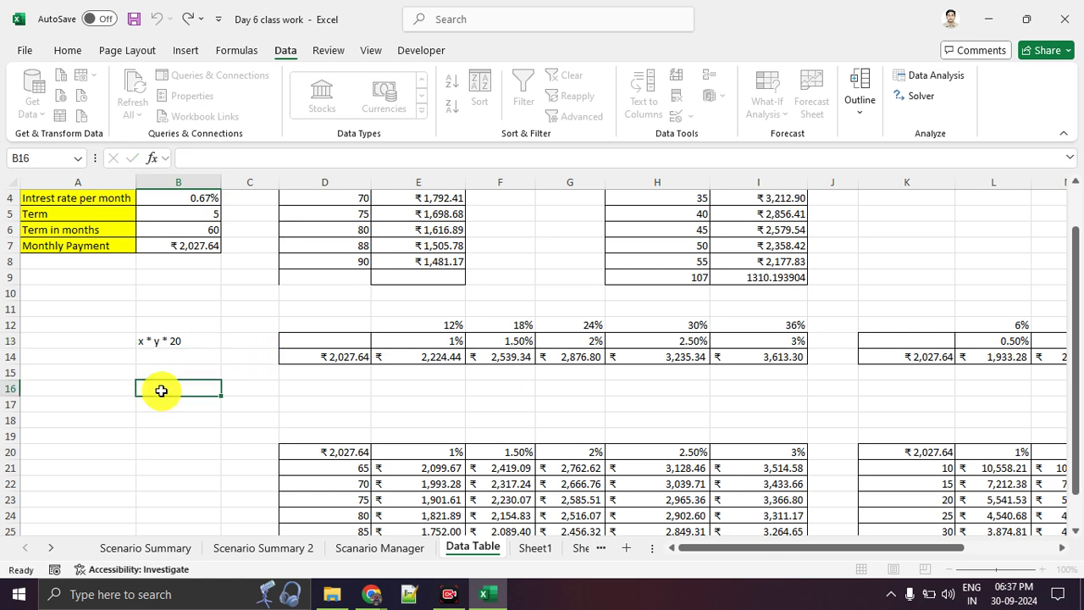
Step: Move the x * y * 20 note to cell E31 with cut and paste
{"action": "left_click", "coordinate": [191, 343]}
{"action": "key", "text": "ctrl+x"}
{"action": "scroll", "coordinate": [291, 411], "scroll_direction": "down", "scroll_amount": 4}
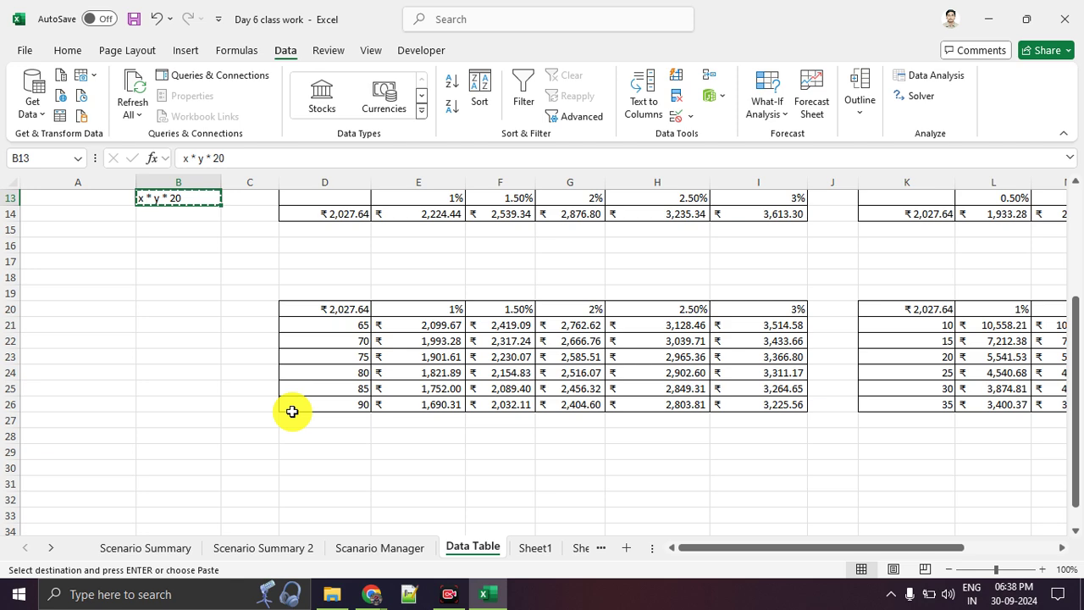
{"action": "left_click", "coordinate": [419, 437]}
{"action": "key", "text": "Return"}
{"action": "left_click", "coordinate": [415, 465]}
{"action": "left_click", "coordinate": [329, 466]}
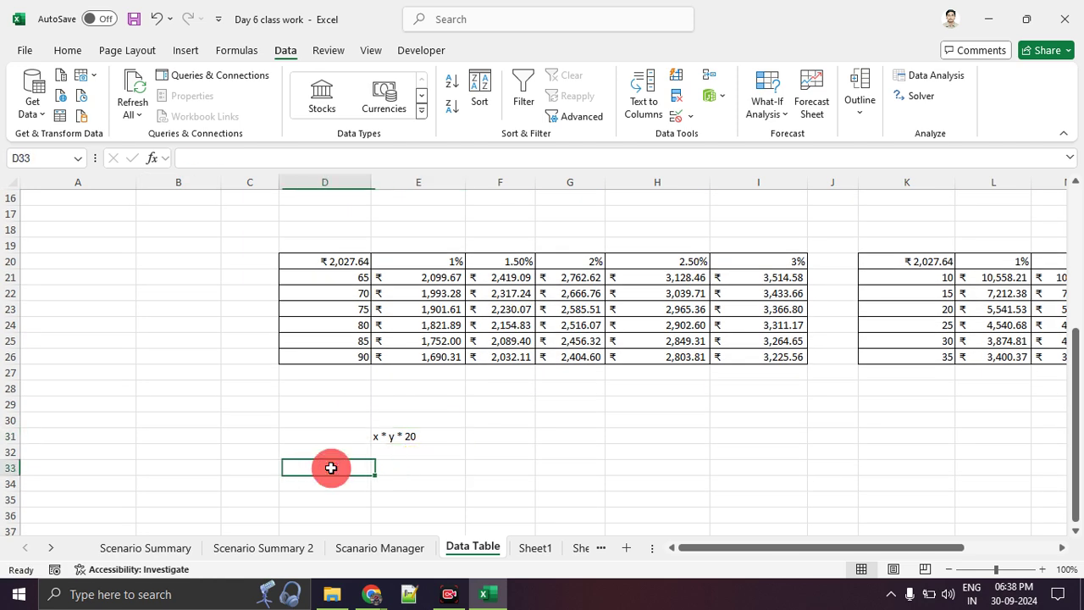
Step: Add the headings X, Y, Fixed value and Final answer in row 33
{"action": "type", "text": "X"}
{"action": "left_click", "coordinate": [434, 468]}
{"action": "type", "text": "Y"}
{"action": "key", "text": "Return"}
{"action": "key", "text": "Up"}
{"action": "key", "text": "Right"}
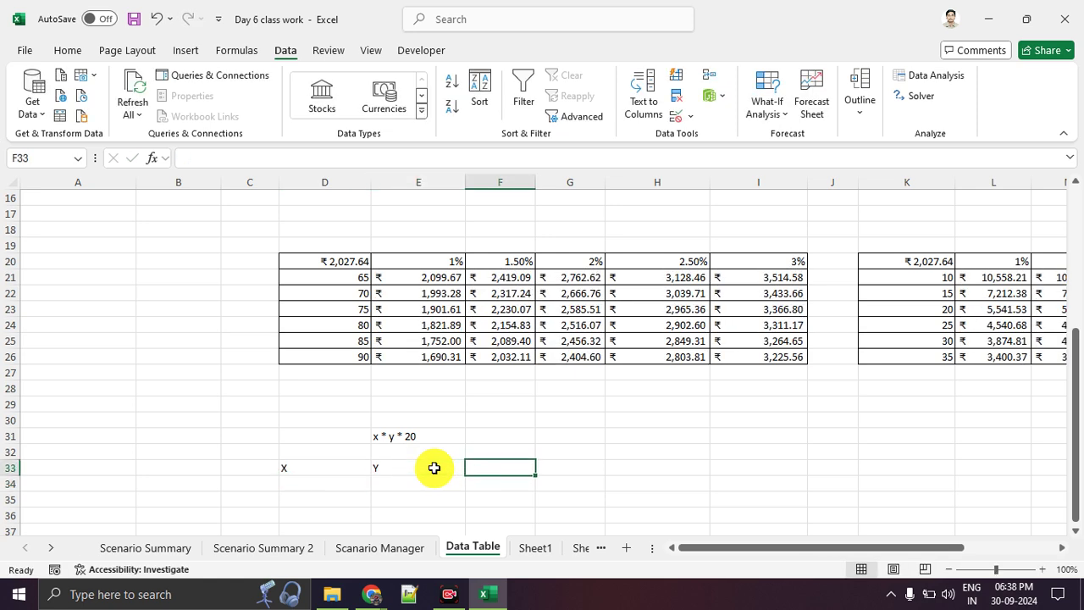
{"action": "type", "text": "Date"}
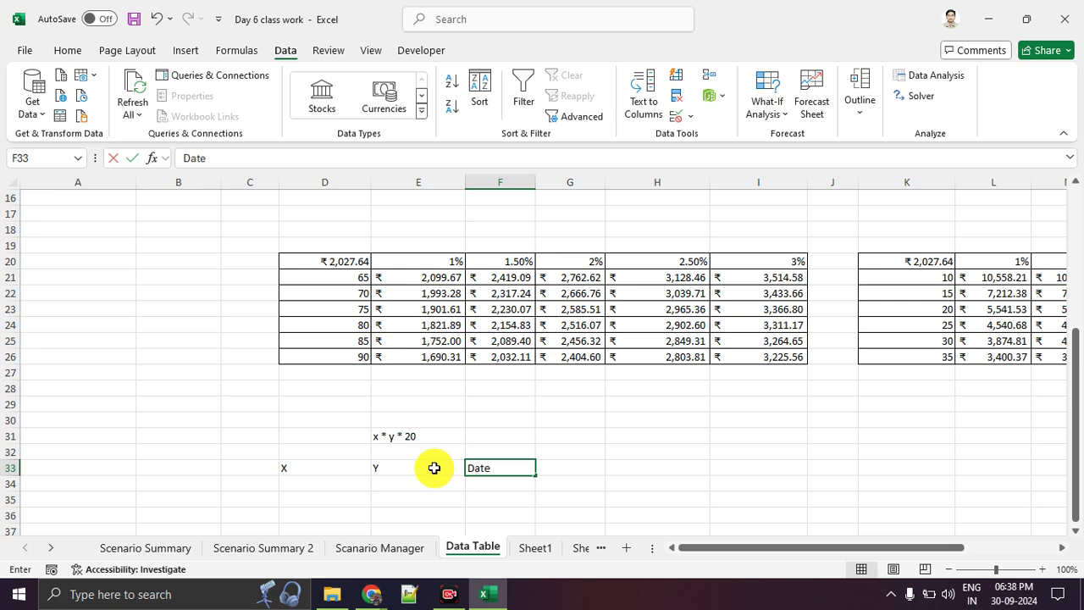
{"action": "key", "text": "BackSpace"}
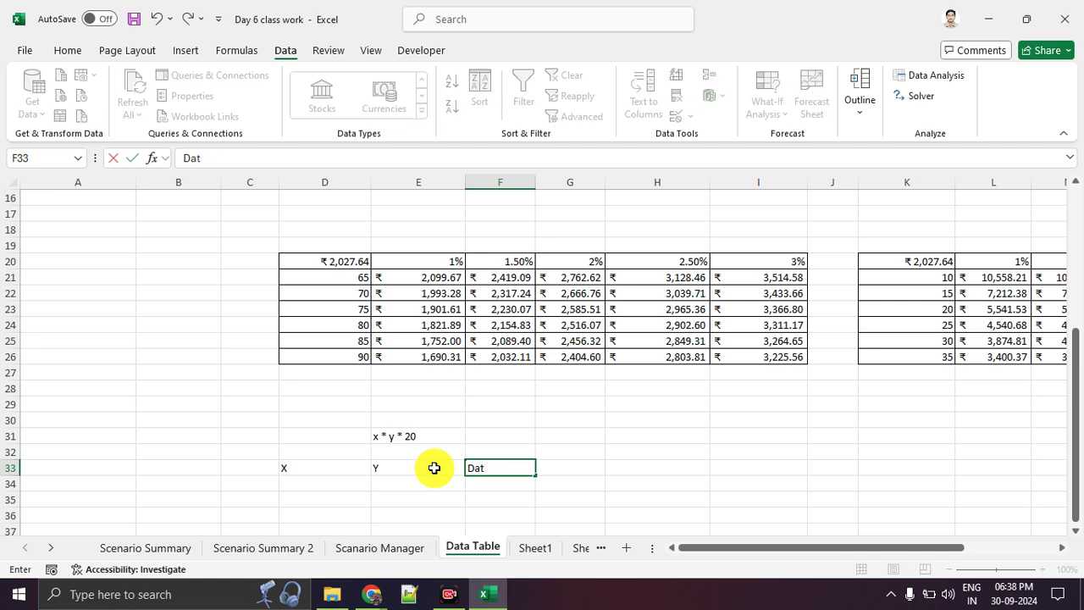
{"action": "type", "text": "a"}
{"action": "key", "text": "BackSpace"}
{"action": "key", "text": "BackSpace"}
{"action": "key", "text": "BackSpace"}
{"action": "key", "text": "BackSpace"}
{"action": "type", "text": "Fixed value"}
{"action": "key", "text": "Return"}
{"action": "key", "text": "Up"}
{"action": "key", "text": "Up"}
{"action": "key", "text": "Right"}
{"action": "key", "text": "Down"}
{"action": "type", "text": "Final"}
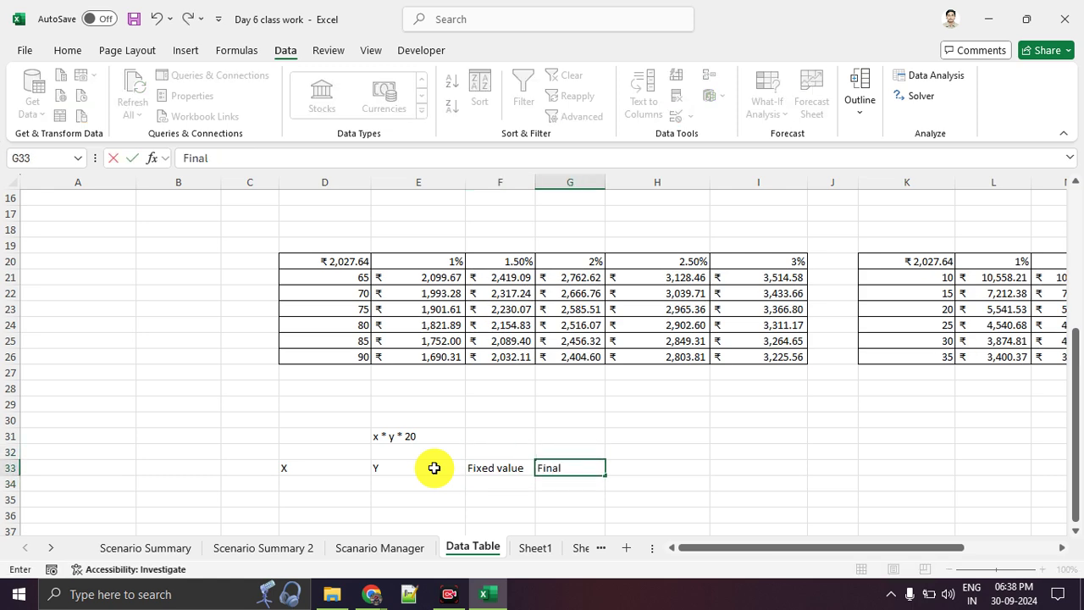
{"action": "type", "text": " answer"}
{"action": "key", "text": "Return"}
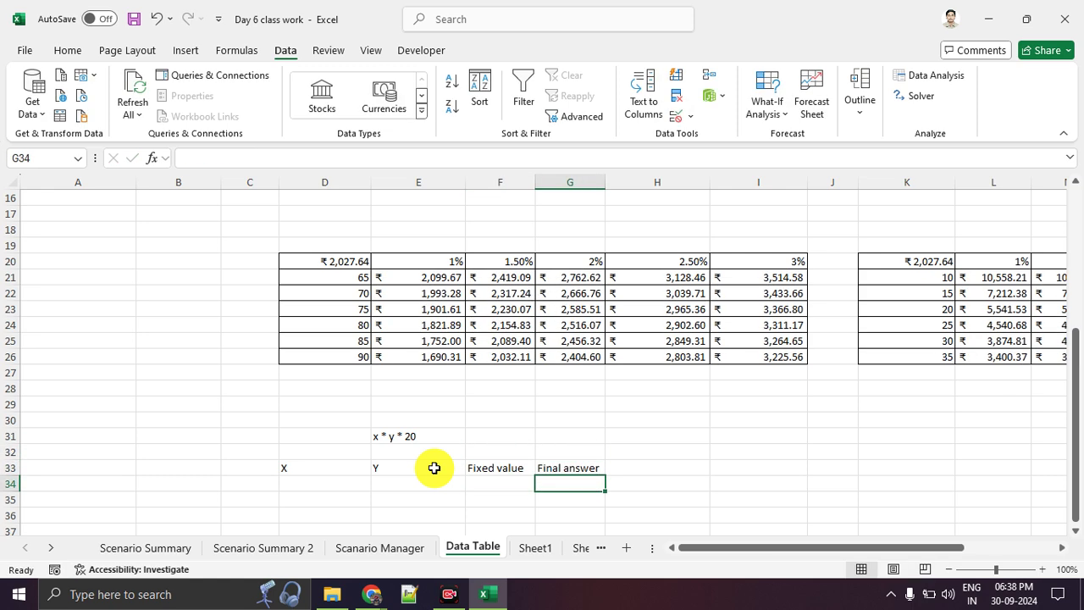
{"action": "key", "text": "Left"}
{"action": "key", "text": "Left"}
{"action": "key", "text": "Left"}
Step: Fill the X column with 10, 15, 23 and 44
{"action": "type", "text": "10"}
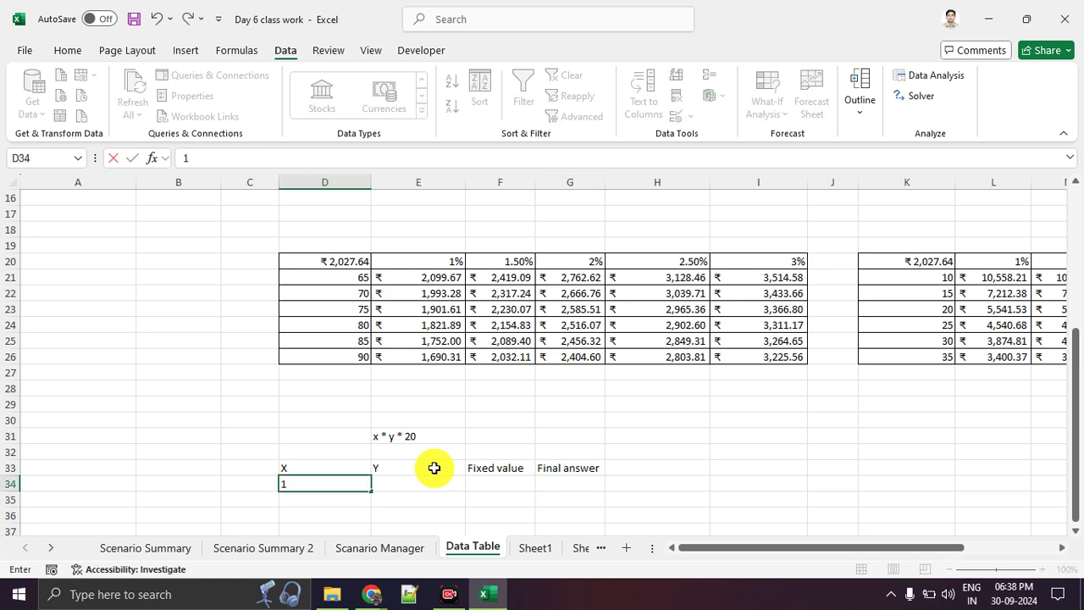
{"action": "key", "text": "Return"}
{"action": "type", "text": "15"}
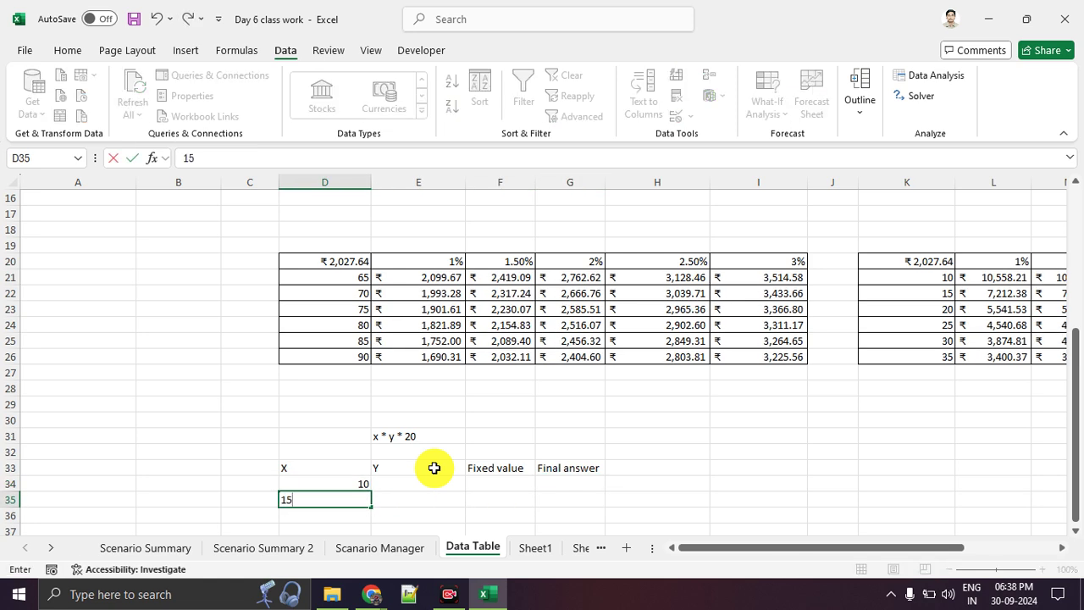
{"action": "key", "text": "Return"}
{"action": "type", "text": "23"}
{"action": "key", "text": "Return"}
{"action": "type", "text": "44"}
{"action": "key", "text": "Return"}
{"action": "key", "text": "Up"}
{"action": "key", "text": "Right"}
{"action": "key", "text": "Up"}
Step: Fill the Y column with 45, 55, 76 and 23
{"action": "key", "text": "Up"}
{"action": "key", "text": "Up"}
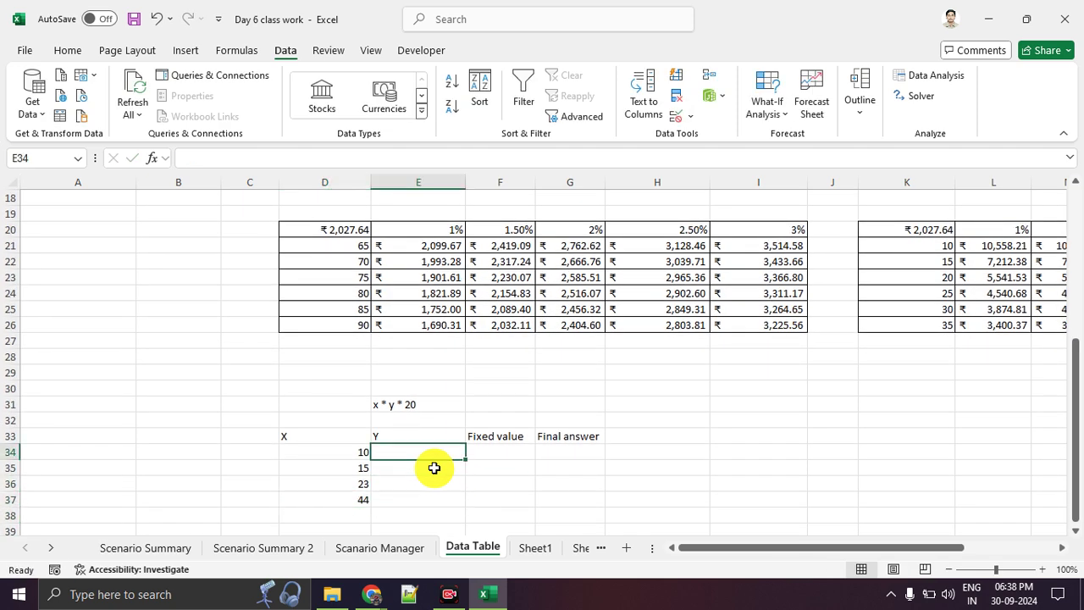
{"action": "type", "text": "45"}
{"action": "key", "text": "Return"}
{"action": "type", "text": "55"}
{"action": "key", "text": "Return"}
{"action": "type", "text": "76"}
{"action": "key", "text": "Return"}
{"action": "type", "text": "23"}
{"action": "key", "text": "Return"}
Step: Enter the fixed value 20 in F34 and fill it down the remaining rows
{"action": "key", "text": "Up"}
{"action": "key", "text": "Right"}
{"action": "key", "text": "Up"}
{"action": "key", "text": "Up"}
{"action": "key", "text": "Up"}
{"action": "type", "text": "20"}
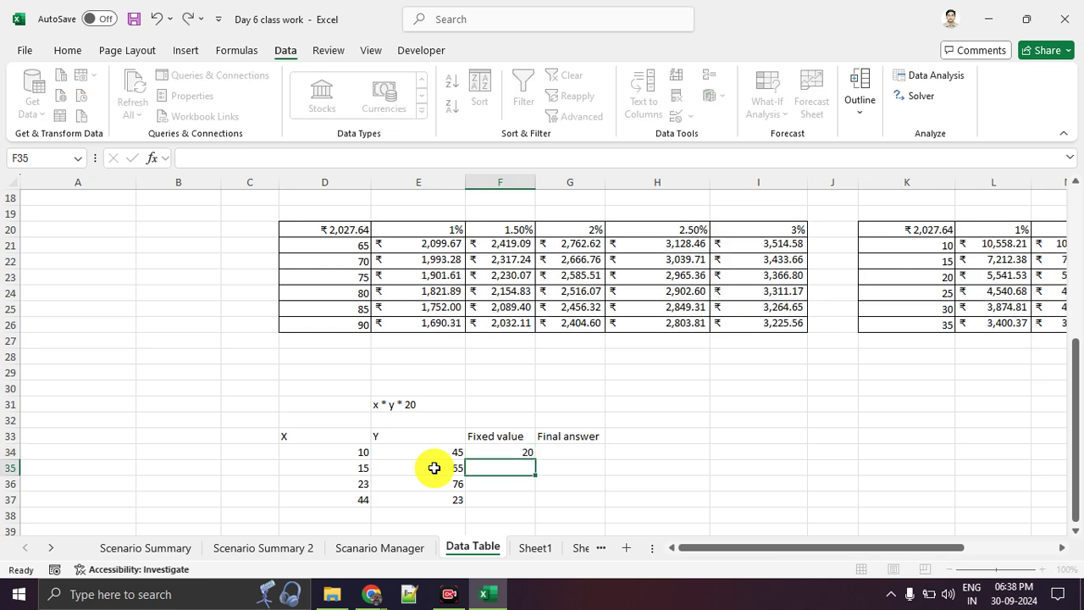
{"action": "key", "text": "Return"}
{"action": "left_click", "coordinate": [512, 452]}
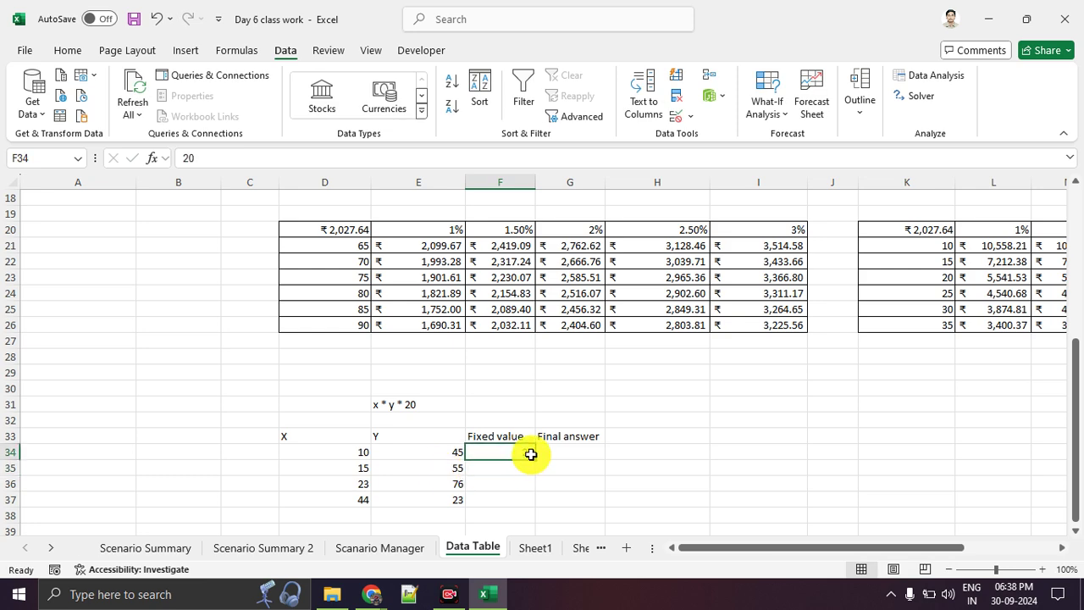
{"action": "left_click_drag", "start_coordinate": [535, 458], "coordinate": [614, 495]}
{"action": "left_click", "coordinate": [624, 480]}
Step: Enter =D34*E34*F34 in G34 as the first Final answer, giving 9000
{"action": "left_click", "coordinate": [588, 456]}
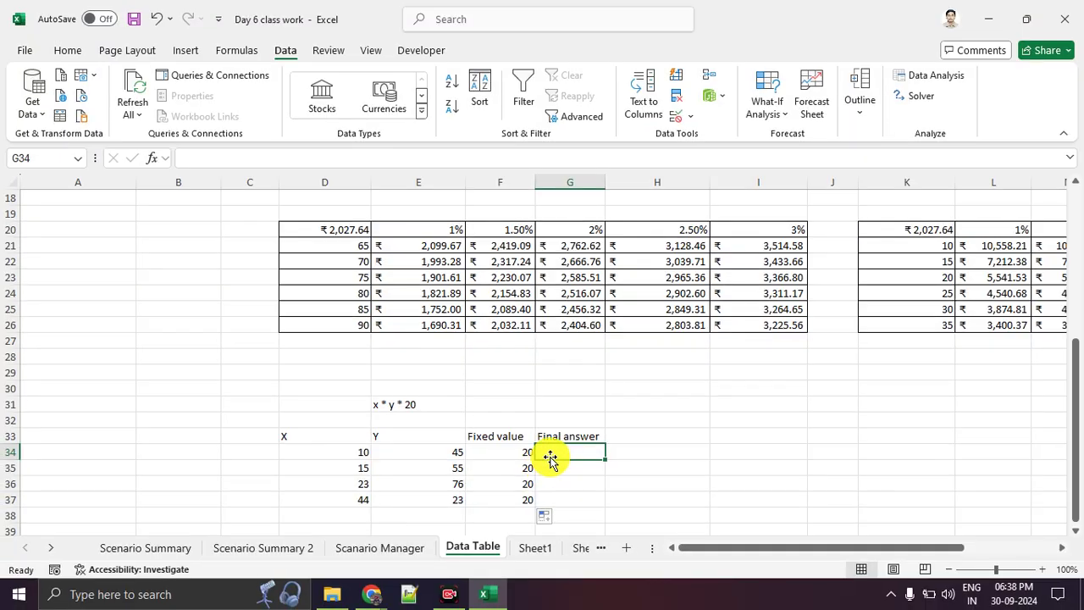
{"action": "type", "text": "="}
{"action": "left_click", "coordinate": [347, 452]}
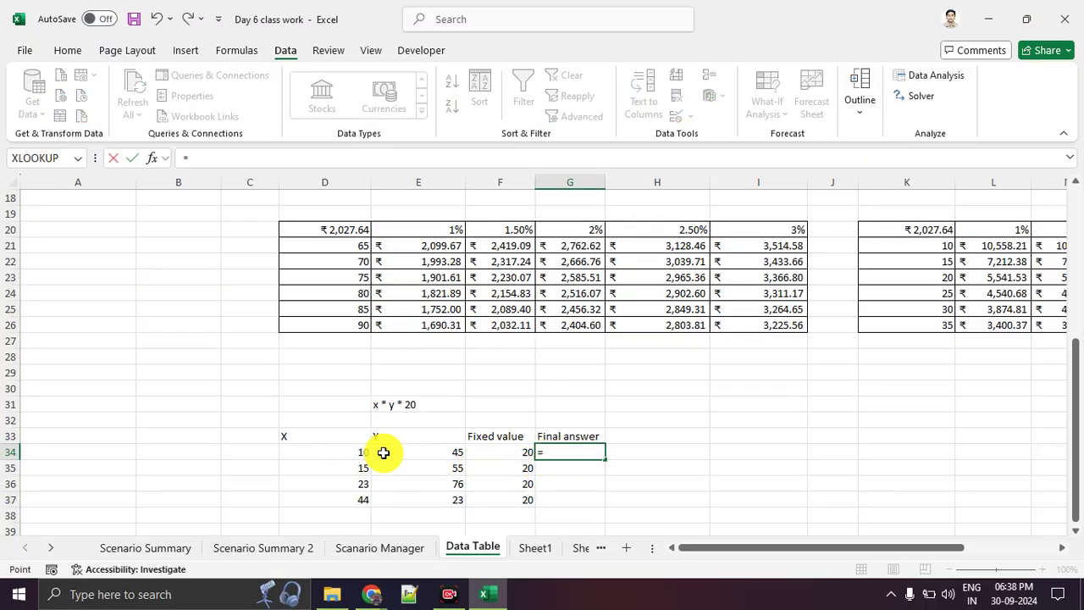
{"action": "type", "text": "*"}
{"action": "left_click", "coordinate": [428, 453]}
{"action": "type", "text": "*"}
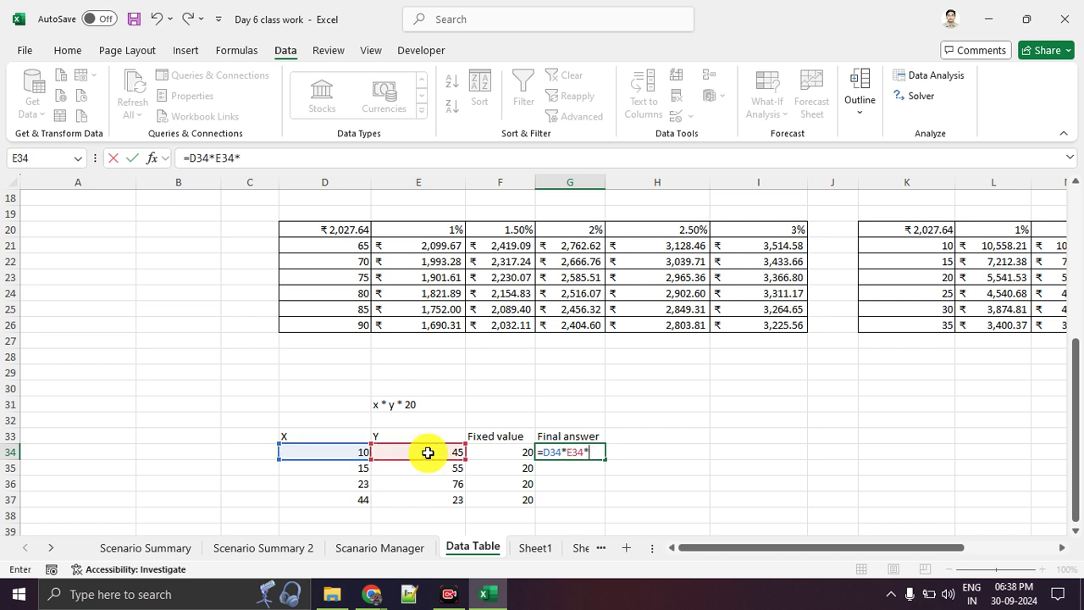
{"action": "left_click", "coordinate": [497, 457]}
{"action": "key", "text": "Return"}
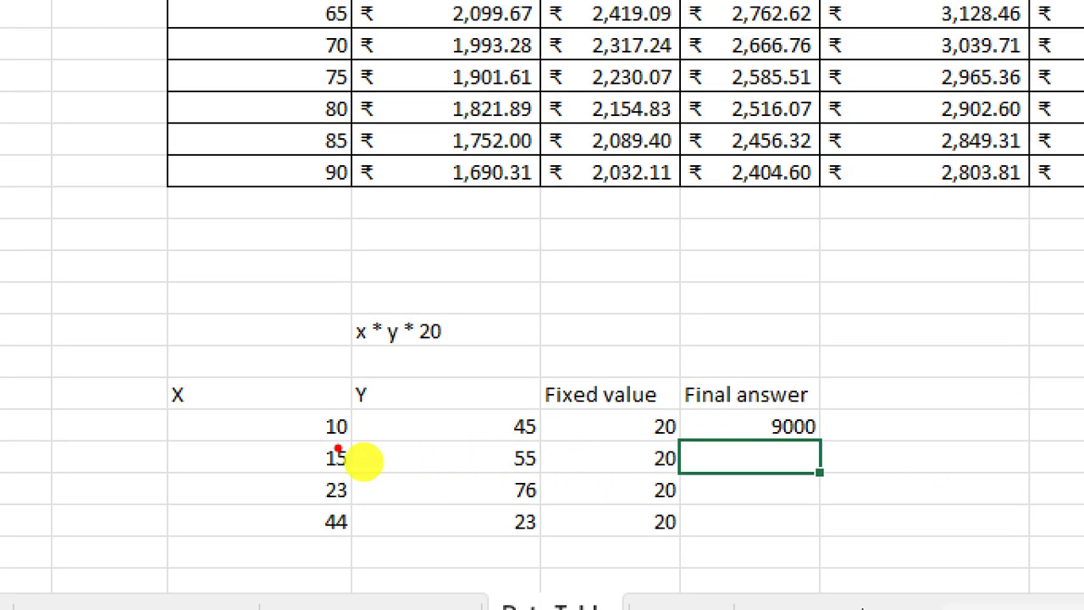
{"action": "mouse_move", "coordinate": [349, 440]}
{"action": "left_mouse_down"}
{"action": "mouse_move", "coordinate": [316, 440]}
{"action": "mouse_move", "coordinate": [344, 440]}
{"action": "left_mouse_up"}
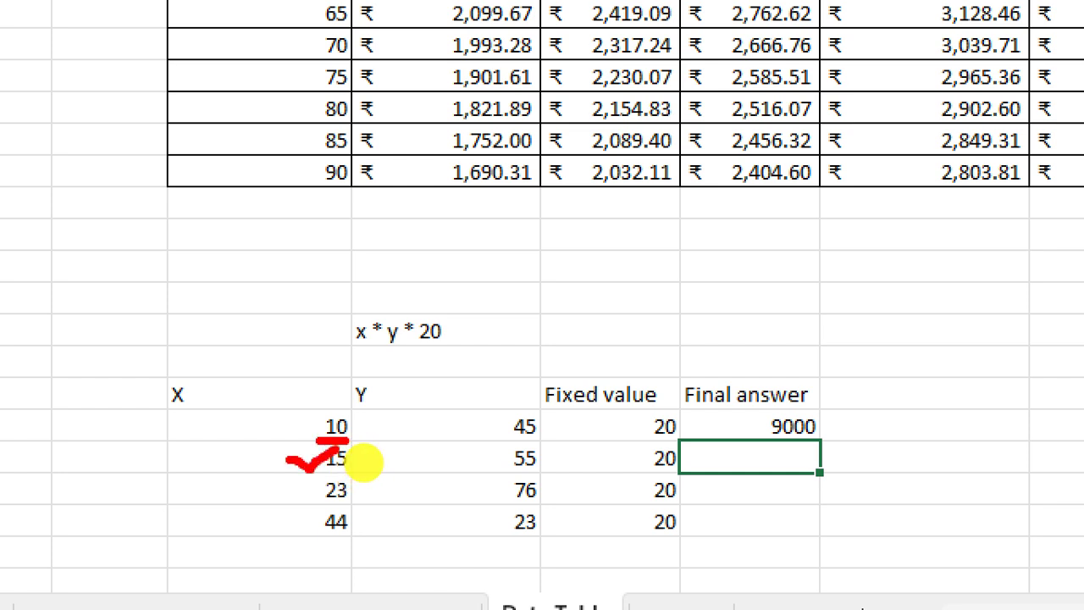
{"action": "mouse_move", "coordinate": [792, 434]}
{"action": "left_mouse_down"}
{"action": "mouse_move", "coordinate": [749, 481]}
{"action": "mouse_move", "coordinate": [721, 447]}
{"action": "mouse_move", "coordinate": [792, 435]}
{"action": "left_mouse_up"}
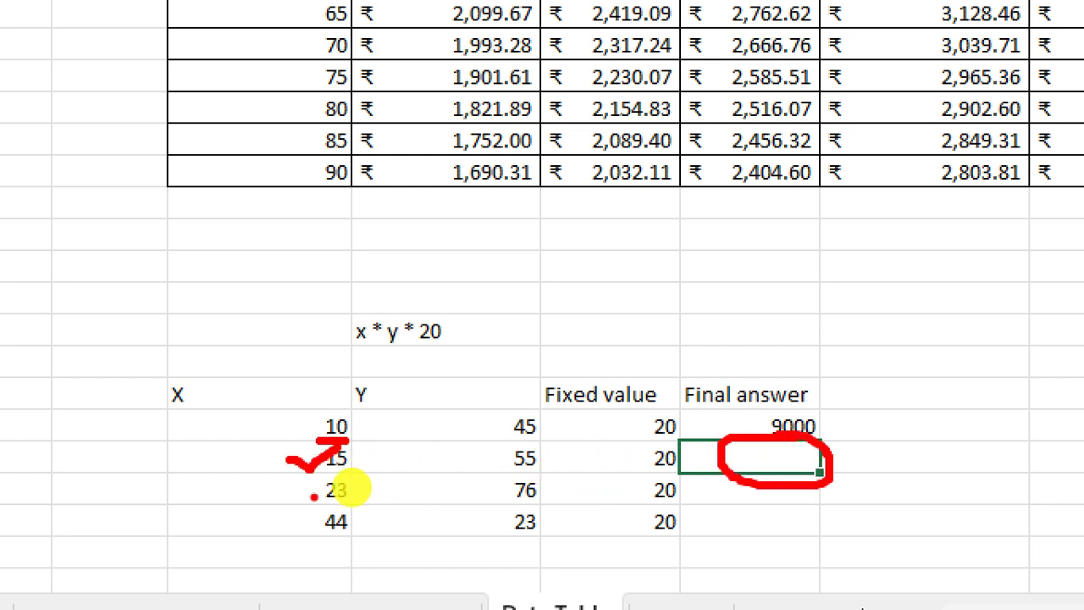
{"action": "left_click_drag", "start_coordinate": [290, 490], "coordinate": [349, 476]}
{"action": "mouse_move", "coordinate": [817, 470]}
{"action": "left_mouse_down"}
{"action": "mouse_move", "coordinate": [690, 493]}
{"action": "mouse_move", "coordinate": [851, 498]}
{"action": "mouse_move", "coordinate": [826, 479]}
{"action": "left_mouse_up"}
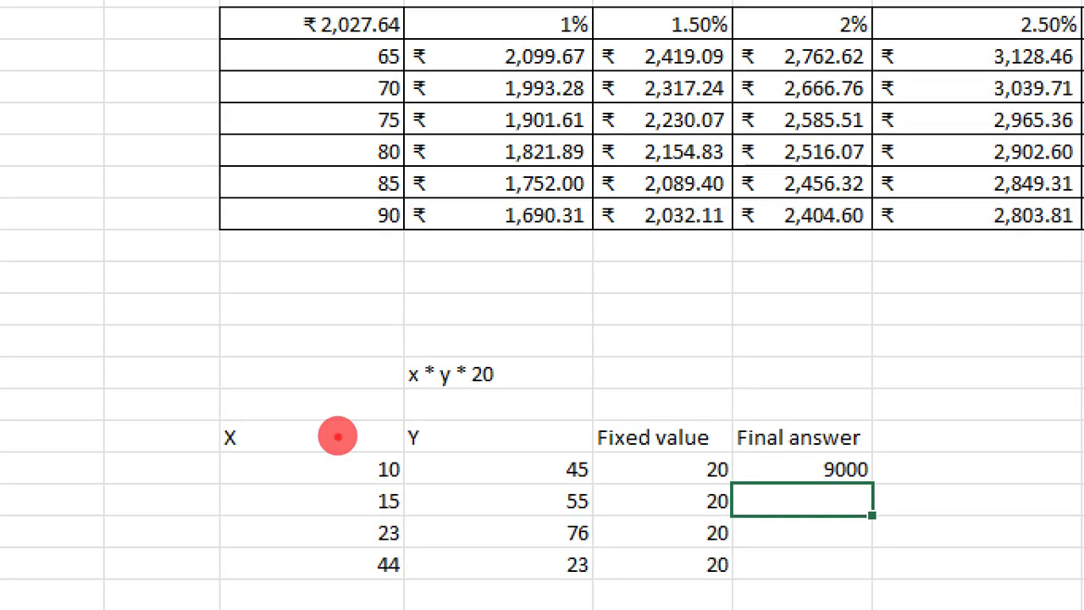
{"action": "mouse_move", "coordinate": [387, 406]}
{"action": "left_mouse_down"}
{"action": "mouse_move", "coordinate": [474, 416]}
{"action": "mouse_move", "coordinate": [484, 343]}
{"action": "mouse_move", "coordinate": [385, 404]}
{"action": "left_mouse_up"}
{"action": "mouse_move", "coordinate": [535, 372]}
{"action": "left_mouse_down"}
{"action": "mouse_move", "coordinate": [648, 338]}
{"action": "mouse_move", "coordinate": [631, 370]}
{"action": "left_mouse_up"}
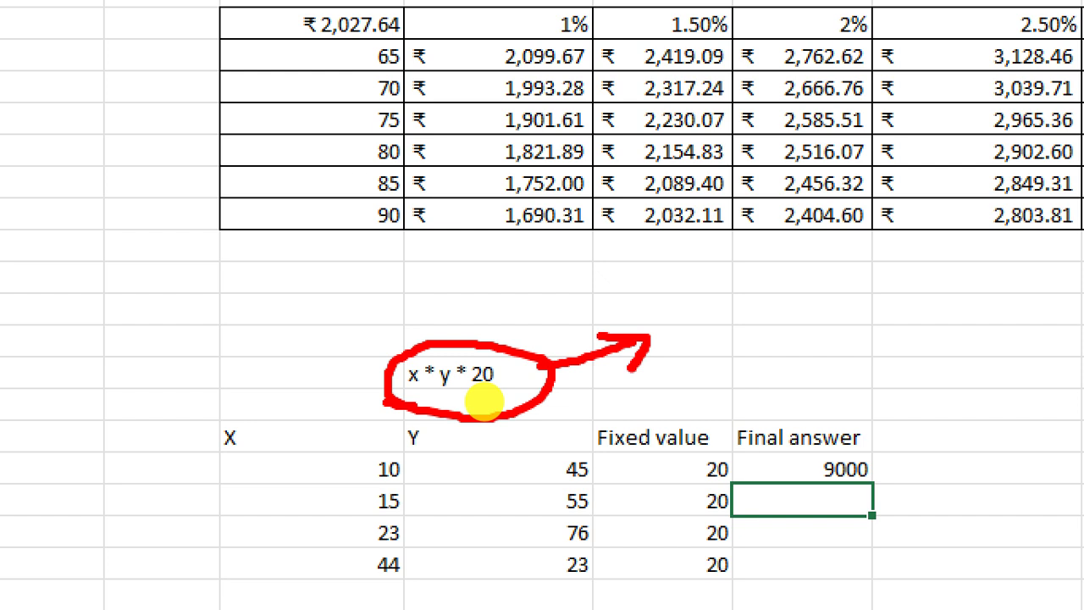
{"action": "mouse_move", "coordinate": [346, 412]}
{"action": "left_mouse_down"}
{"action": "mouse_move", "coordinate": [331, 520]}
{"action": "mouse_move", "coordinate": [386, 440]}
{"action": "left_mouse_up"}
{"action": "mouse_move", "coordinate": [527, 440]}
{"action": "left_mouse_down"}
{"action": "mouse_move", "coordinate": [516, 439]}
{"action": "mouse_move", "coordinate": [457, 593]}
{"action": "mouse_move", "coordinate": [610, 482]}
{"action": "mouse_move", "coordinate": [661, 606]}
{"action": "mouse_move", "coordinate": [669, 427]}
{"action": "left_mouse_up"}
{"action": "mouse_move", "coordinate": [810, 419]}
{"action": "left_mouse_down"}
{"action": "mouse_move", "coordinate": [858, 426]}
{"action": "mouse_move", "coordinate": [897, 575]}
{"action": "mouse_move", "coordinate": [847, 442]}
{"action": "left_mouse_up"}
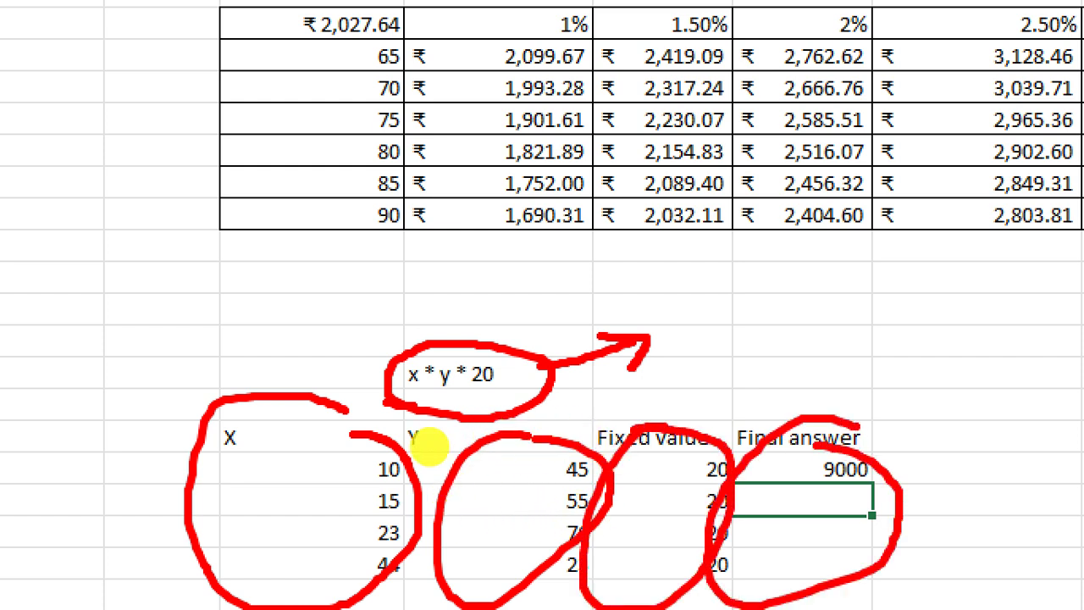
{"action": "left_click_drag", "start_coordinate": [298, 370], "coordinate": [377, 346]}
{"action": "left_click_drag", "start_coordinate": [492, 396], "coordinate": [536, 396]}
{"action": "left_click_drag", "start_coordinate": [703, 366], "coordinate": [814, 334]}
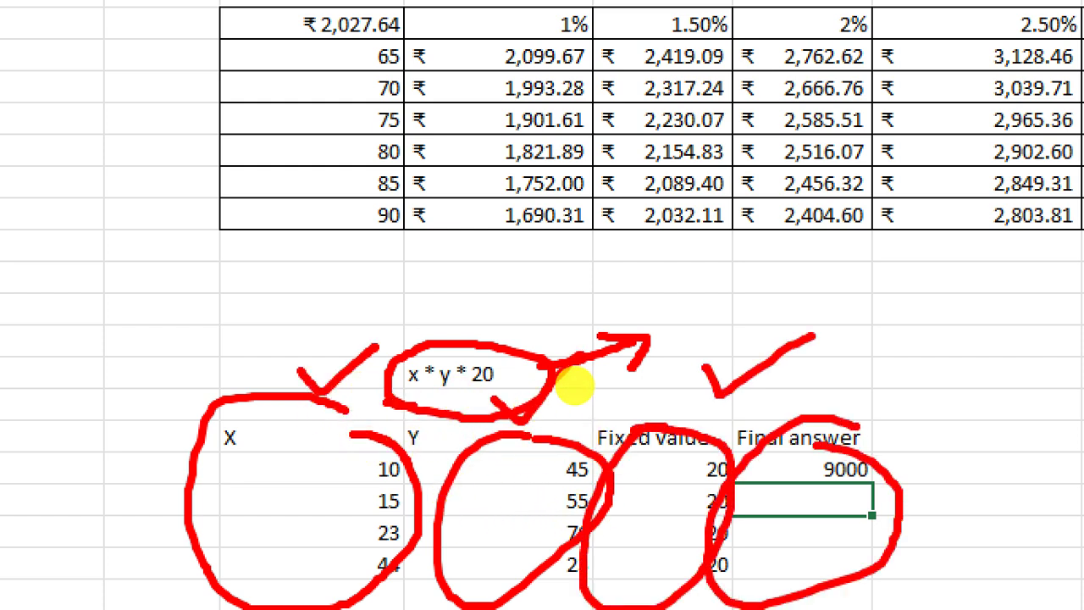
{"action": "key", "text": "Escape"}
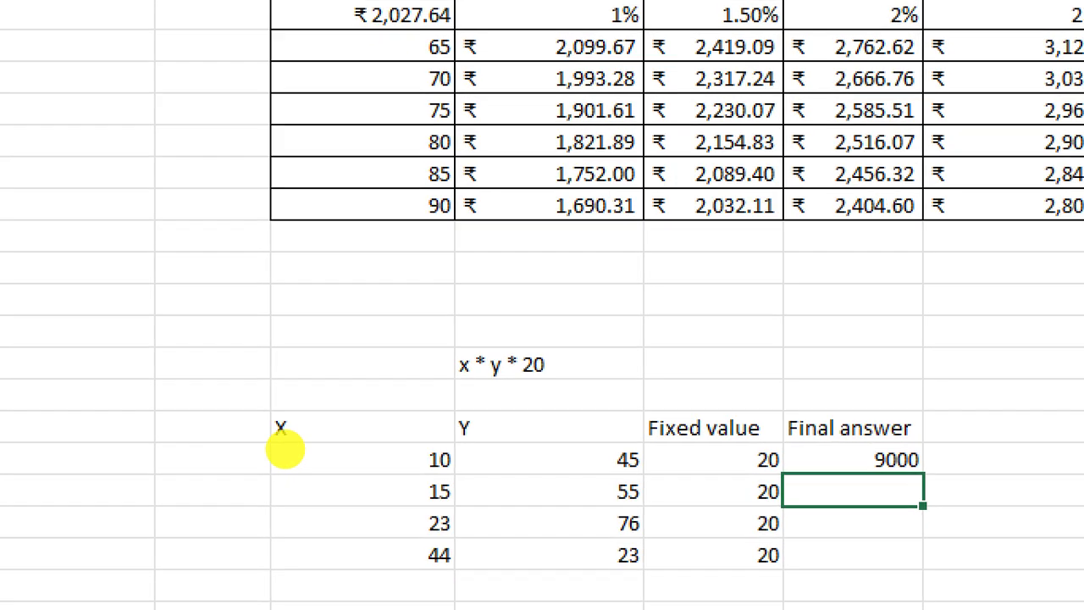
{"action": "left_click_drag", "start_coordinate": [466, 366], "coordinate": [516, 366]}
{"action": "mouse_move", "coordinate": [472, 269]}
{"action": "left_mouse_down"}
{"action": "mouse_move", "coordinate": [466, 311]}
{"action": "mouse_move", "coordinate": [491, 286]}
{"action": "left_mouse_up"}
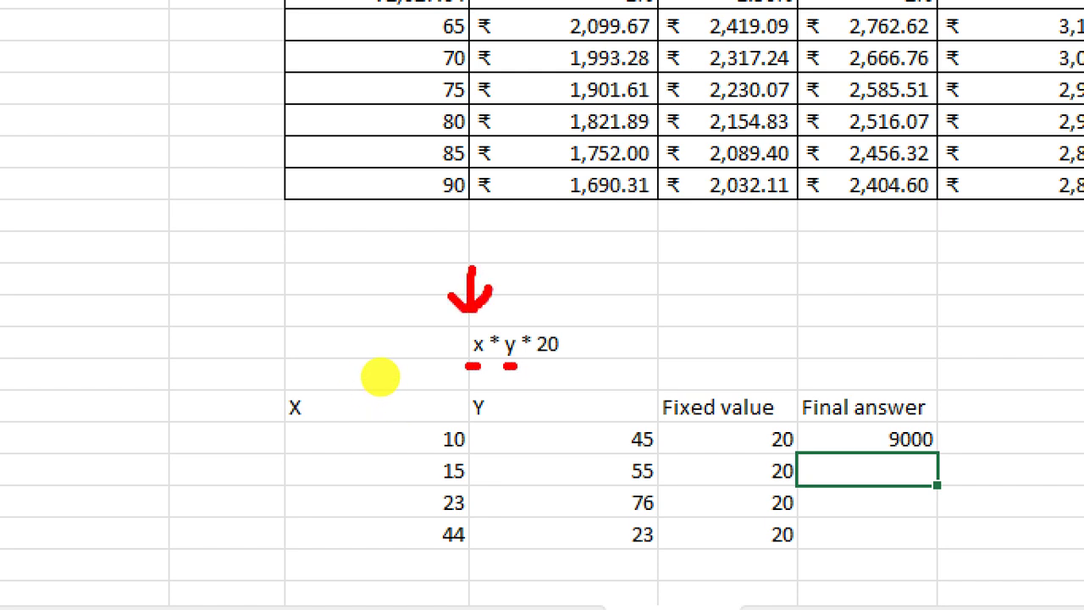
{"action": "mouse_move", "coordinate": [505, 265]}
{"action": "left_mouse_down"}
{"action": "mouse_move", "coordinate": [510, 317]}
{"action": "mouse_move", "coordinate": [525, 302]}
{"action": "left_mouse_up"}
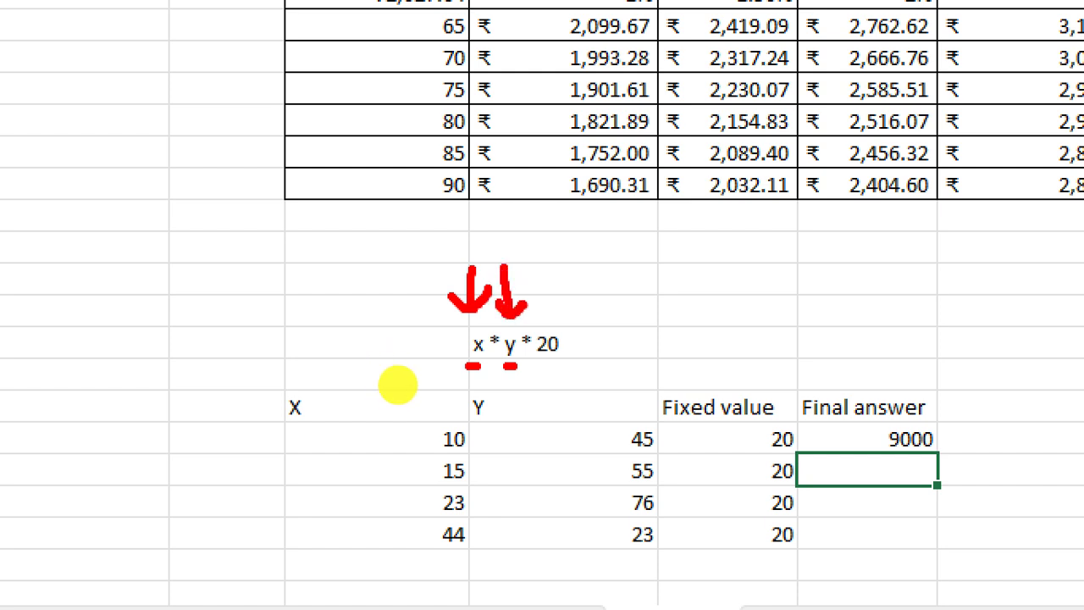
{"action": "mouse_move", "coordinate": [523, 263]}
{"action": "left_mouse_down"}
{"action": "mouse_move", "coordinate": [474, 256]}
{"action": "mouse_move", "coordinate": [492, 314]}
{"action": "mouse_move", "coordinate": [550, 258]}
{"action": "mouse_move", "coordinate": [585, 326]}
{"action": "mouse_move", "coordinate": [599, 315]}
{"action": "left_mouse_up"}
{"action": "mouse_move", "coordinate": [572, 349]}
{"action": "left_mouse_down"}
{"action": "mouse_move", "coordinate": [588, 351]}
{"action": "mouse_move", "coordinate": [584, 361]}
{"action": "left_mouse_up"}
{"action": "left_click", "coordinate": [592, 365]}
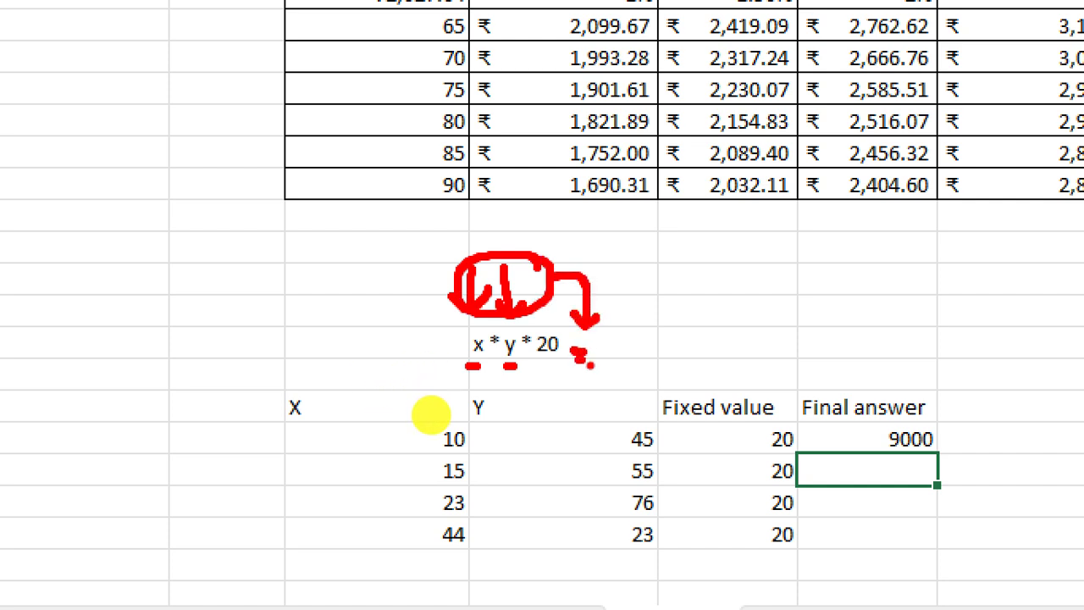
{"action": "key", "text": "Escape"}
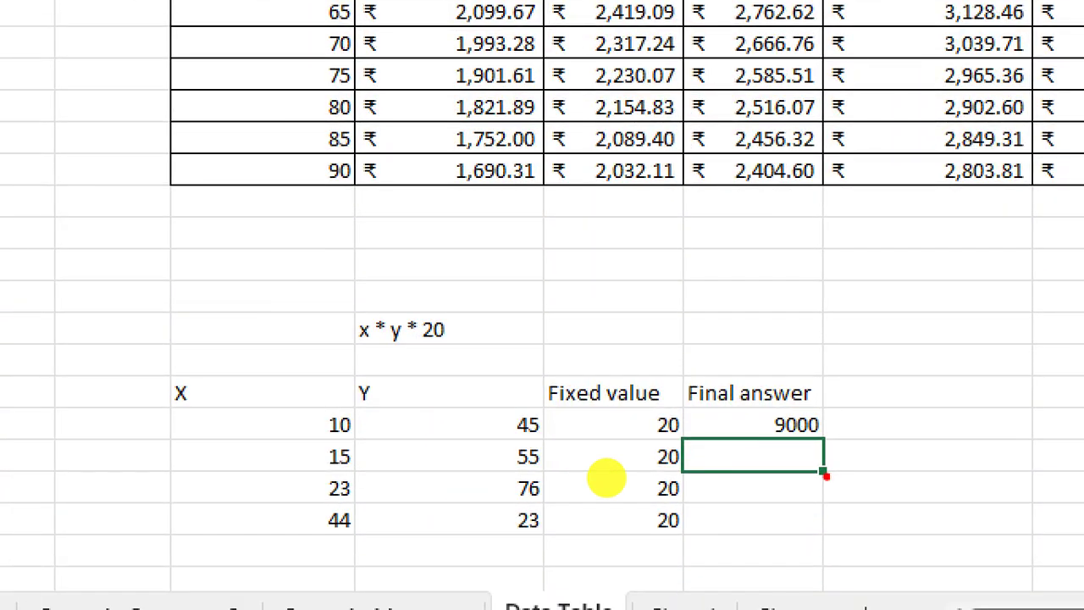
{"action": "mouse_move", "coordinate": [835, 407]}
{"action": "left_mouse_down"}
{"action": "mouse_move", "coordinate": [799, 437]}
{"action": "mouse_move", "coordinate": [825, 403]}
{"action": "left_mouse_up"}
{"action": "mouse_move", "coordinate": [355, 411]}
{"action": "left_mouse_down"}
{"action": "mouse_move", "coordinate": [317, 436]}
{"action": "mouse_move", "coordinate": [363, 419]}
{"action": "left_mouse_up"}
{"action": "mouse_move", "coordinate": [311, 349]}
{"action": "left_mouse_down"}
{"action": "mouse_move", "coordinate": [322, 418]}
{"action": "mouse_move", "coordinate": [336, 386]}
{"action": "left_mouse_up"}
{"action": "left_click_drag", "start_coordinate": [277, 290], "coordinate": [258, 323]}
{"action": "mouse_move", "coordinate": [313, 279]}
{"action": "left_mouse_down"}
{"action": "mouse_move", "coordinate": [355, 320]}
{"action": "mouse_move", "coordinate": [504, 213]}
{"action": "mouse_move", "coordinate": [773, 379]}
{"action": "left_mouse_up"}
{"action": "left_click_drag", "start_coordinate": [766, 335], "coordinate": [779, 391]}
{"action": "left_click_drag", "start_coordinate": [750, 373], "coordinate": [778, 386]}
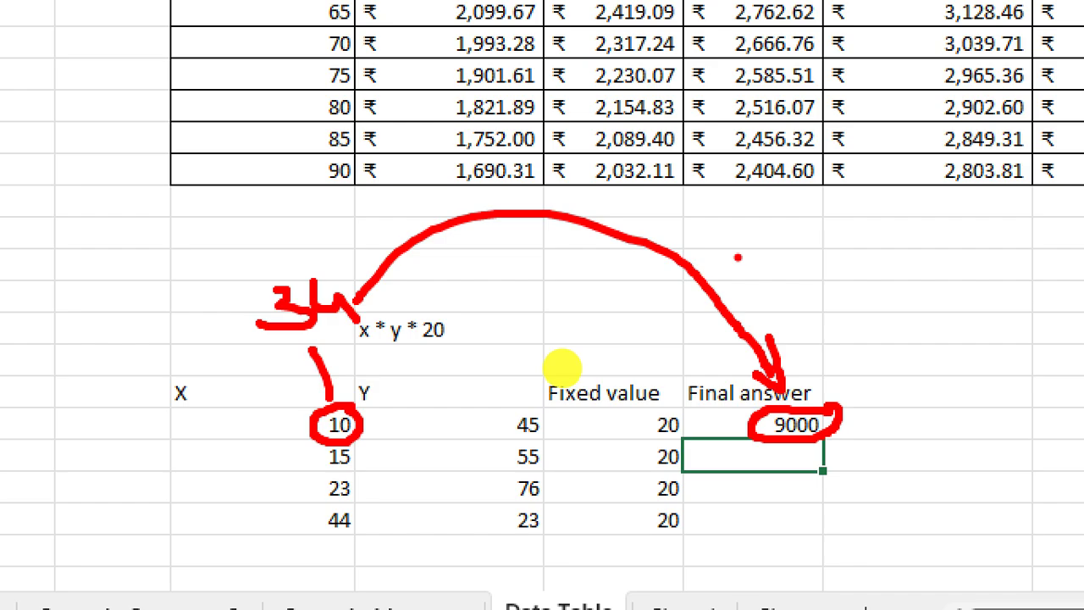
{"action": "key", "text": "Escape"}
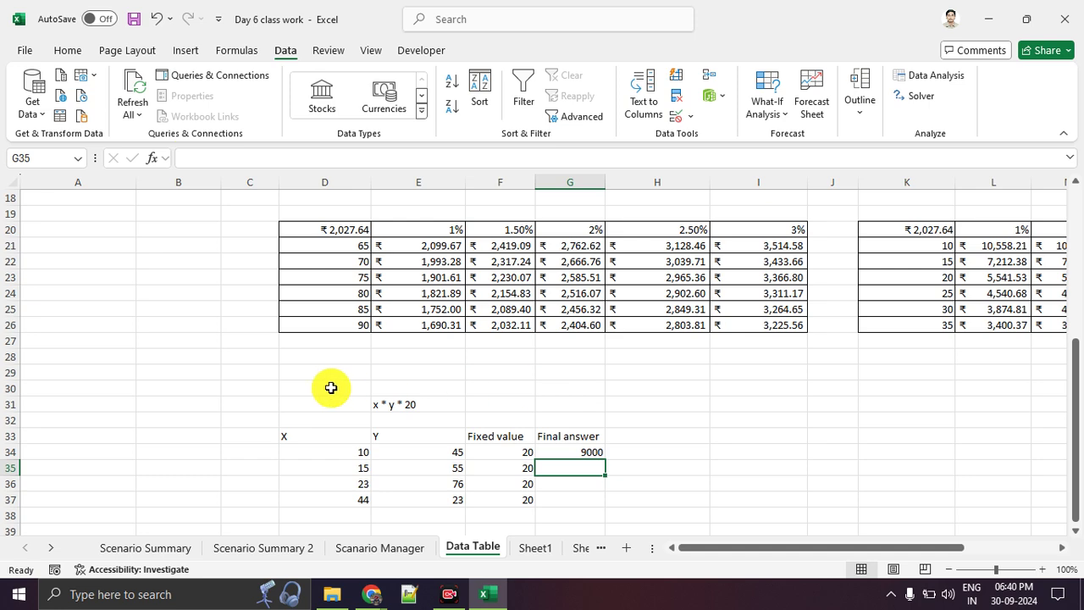
Step: Scroll back to the top and pen-mark the Loan Amount, 8% rate and ₹2,027.64 payment
{"action": "scroll", "coordinate": [217, 387], "scroll_direction": "up", "scroll_amount": 6}
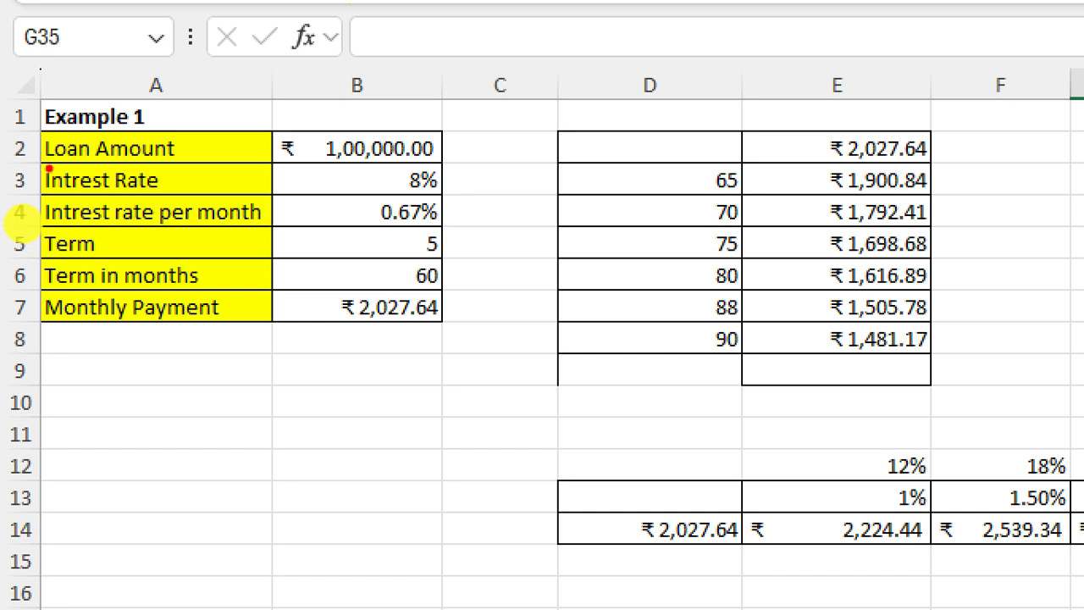
{"action": "mouse_move", "coordinate": [42, 167]}
{"action": "left_mouse_down"}
{"action": "mouse_move", "coordinate": [430, 172]}
{"action": "mouse_move", "coordinate": [444, 112]}
{"action": "mouse_move", "coordinate": [135, 102]}
{"action": "mouse_move", "coordinate": [31, 173]}
{"action": "mouse_move", "coordinate": [46, 169]}
{"action": "left_mouse_up"}
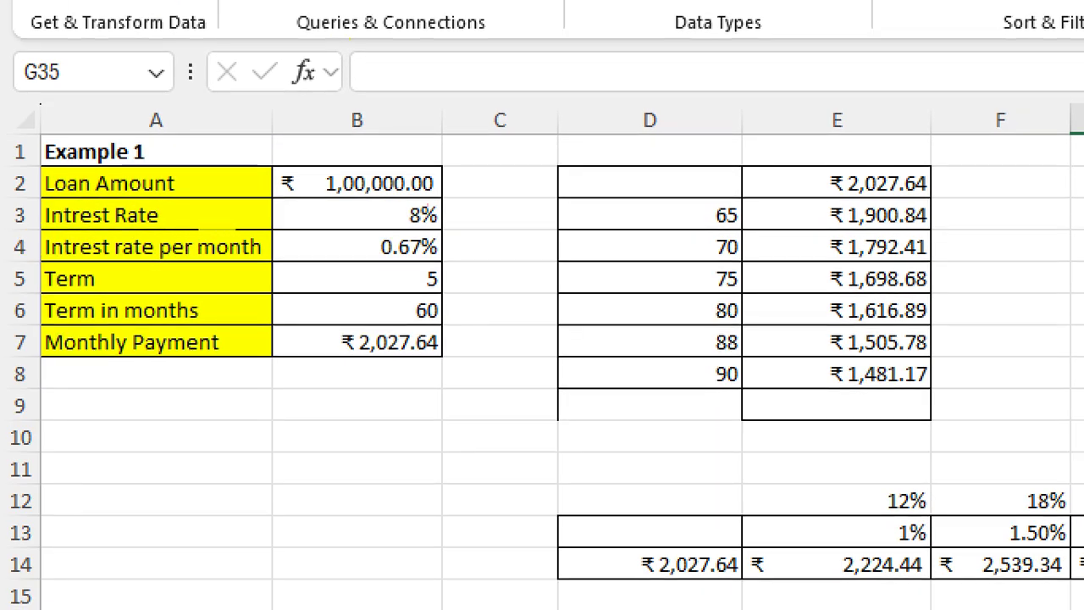
{"action": "mouse_move", "coordinate": [379, 212]}
{"action": "left_mouse_down"}
{"action": "mouse_move", "coordinate": [445, 217]}
{"action": "mouse_move", "coordinate": [423, 200]}
{"action": "left_mouse_up"}
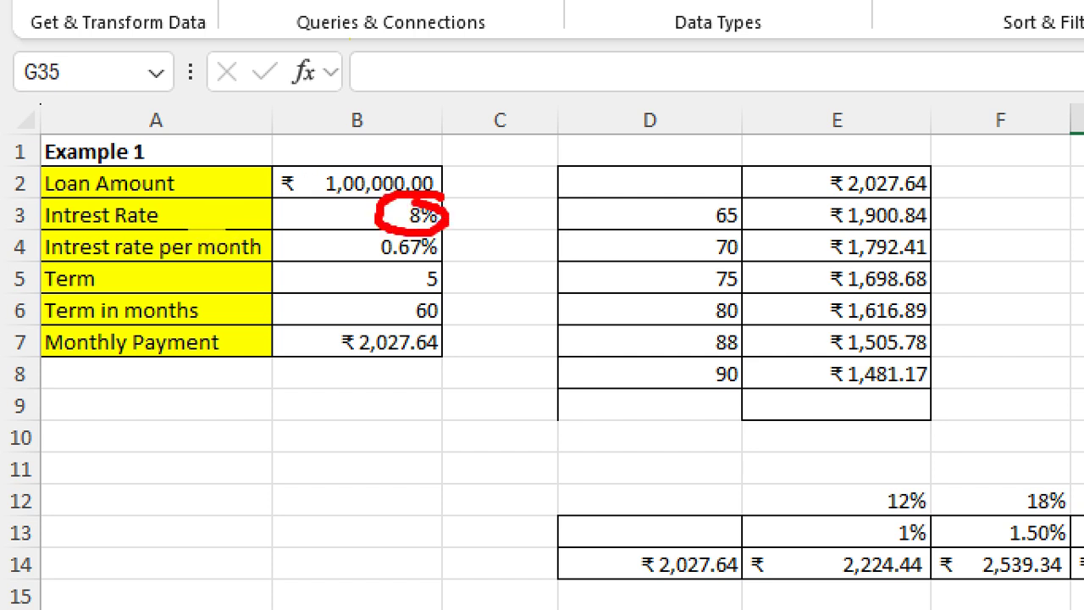
{"action": "left_click_drag", "start_coordinate": [490, 205], "coordinate": [505, 255]}
{"action": "left_click", "coordinate": [509, 273]}
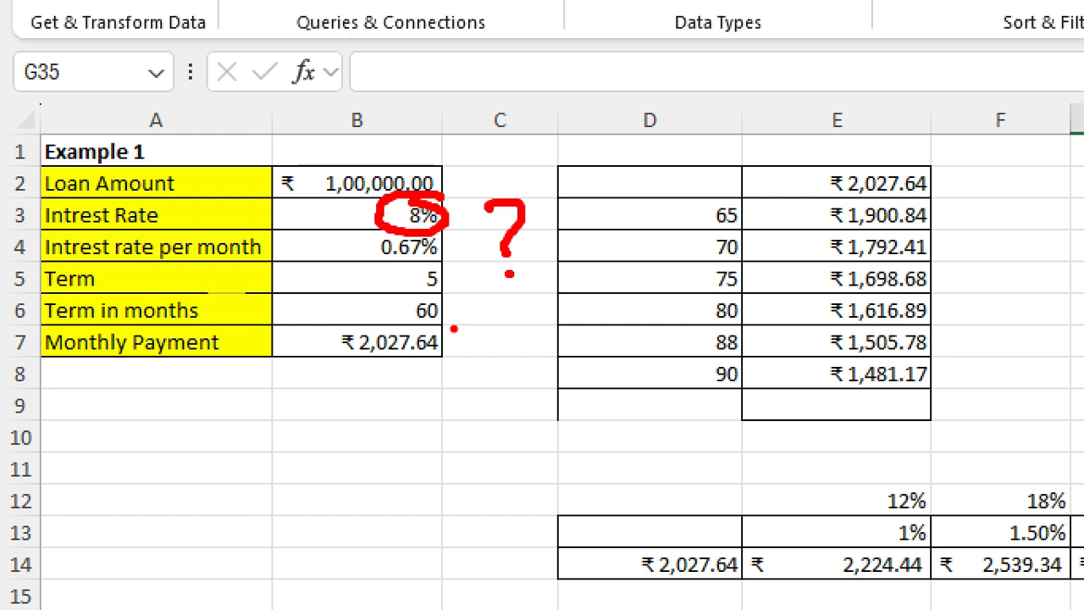
{"action": "mouse_move", "coordinate": [454, 328]}
{"action": "left_mouse_down"}
{"action": "mouse_move", "coordinate": [343, 315]}
{"action": "mouse_move", "coordinate": [306, 362]}
{"action": "mouse_move", "coordinate": [446, 386]}
{"action": "mouse_move", "coordinate": [454, 320]}
{"action": "left_mouse_up"}
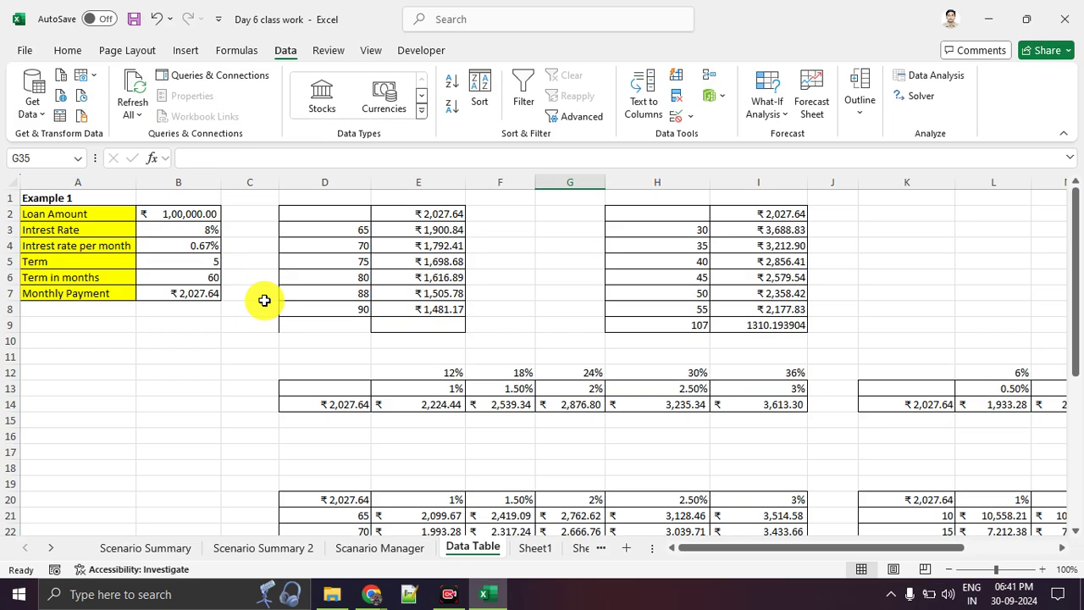
Step: Try loan terms of 4.5, 3 and finally 6 years in B5, giving a 1,753.32 payment
{"action": "left_click", "coordinate": [364, 210]}
{"action": "left_click", "coordinate": [178, 277]}
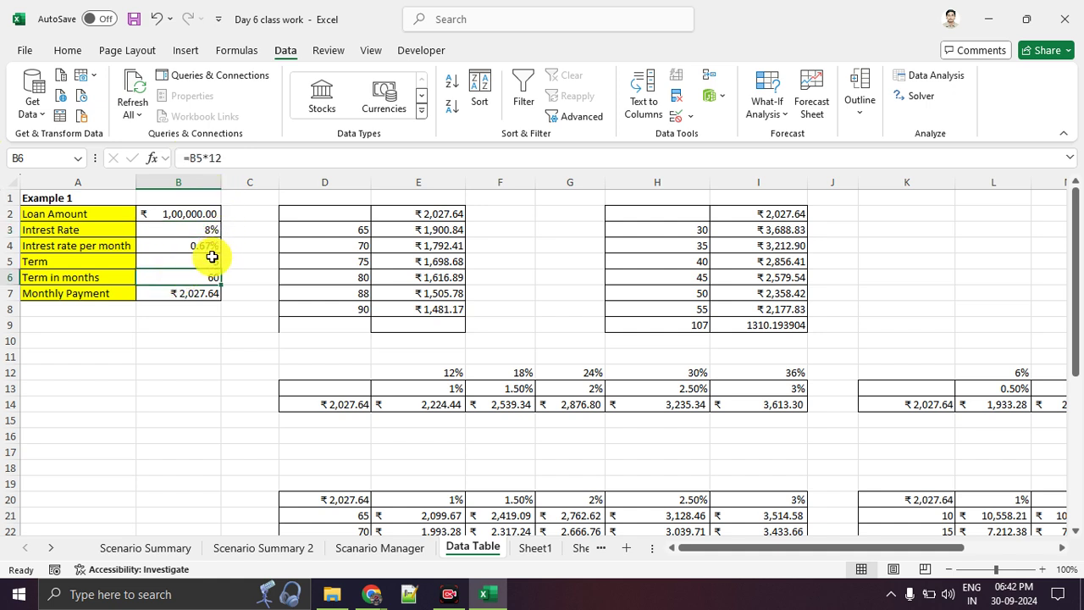
{"action": "left_click", "coordinate": [211, 259]}
{"action": "type", "text": "4.5"}
{"action": "key", "text": "Return"}
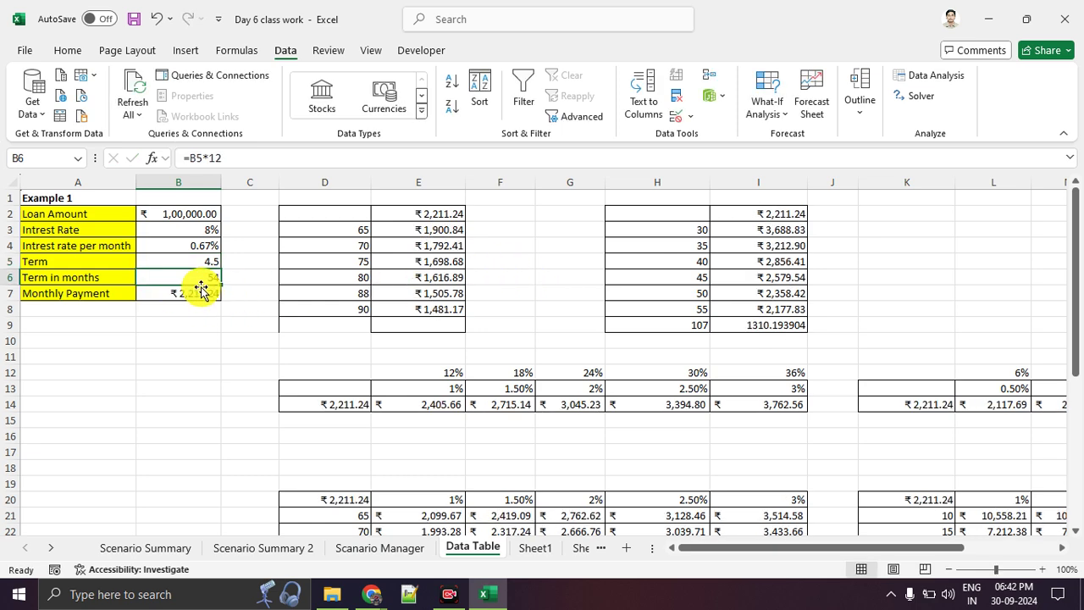
{"action": "left_click", "coordinate": [199, 261]}
{"action": "type", "text": "3"}
{"action": "key", "text": "Return"}
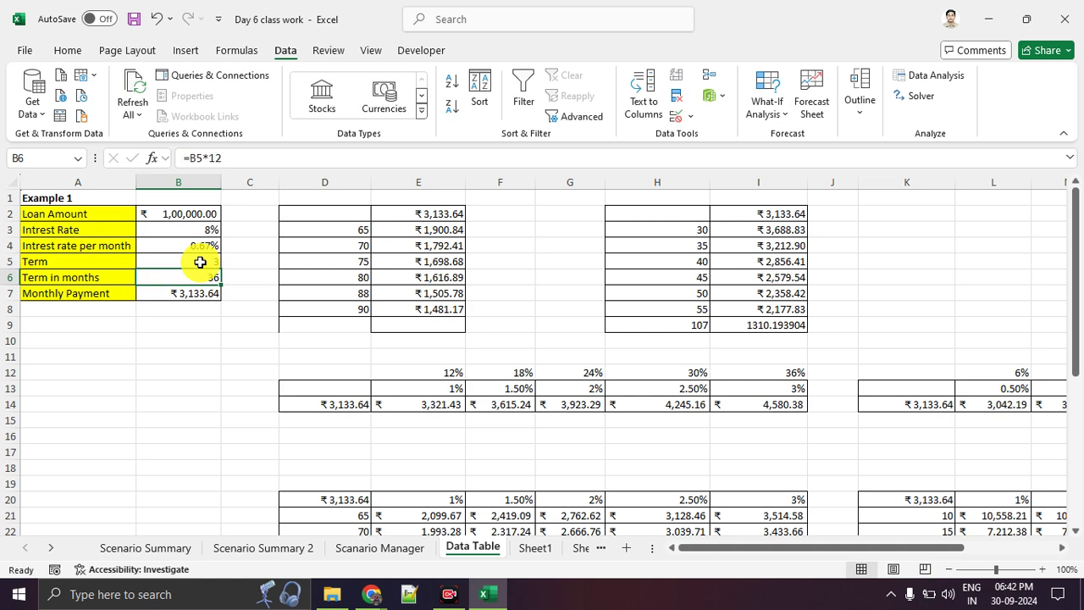
{"action": "left_click", "coordinate": [200, 262]}
{"action": "type", "text": "6"}
{"action": "key", "text": "Return"}
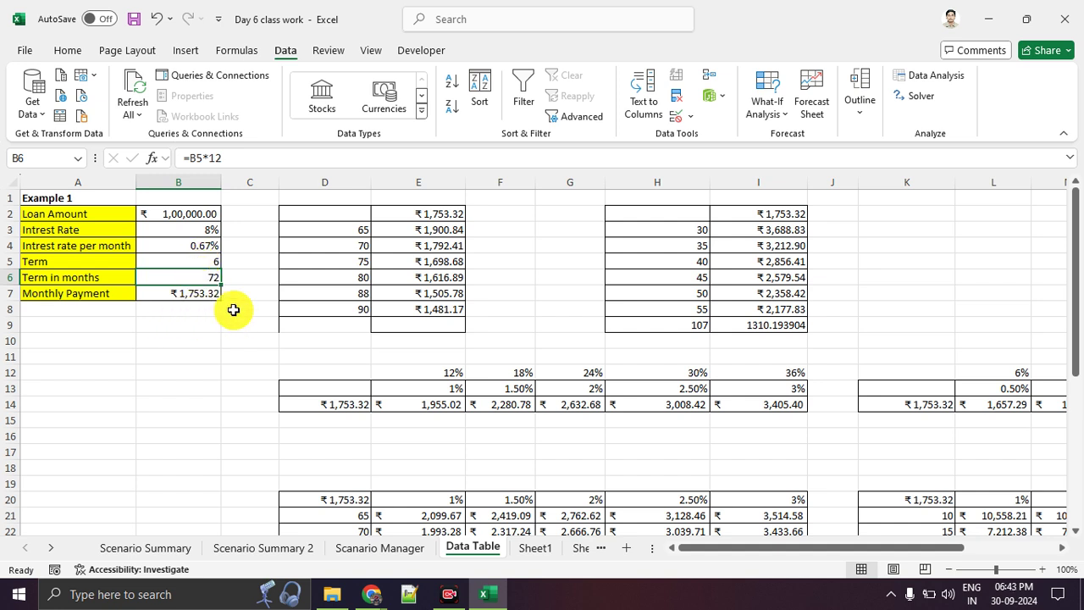
{"action": "left_click", "coordinate": [203, 346]}
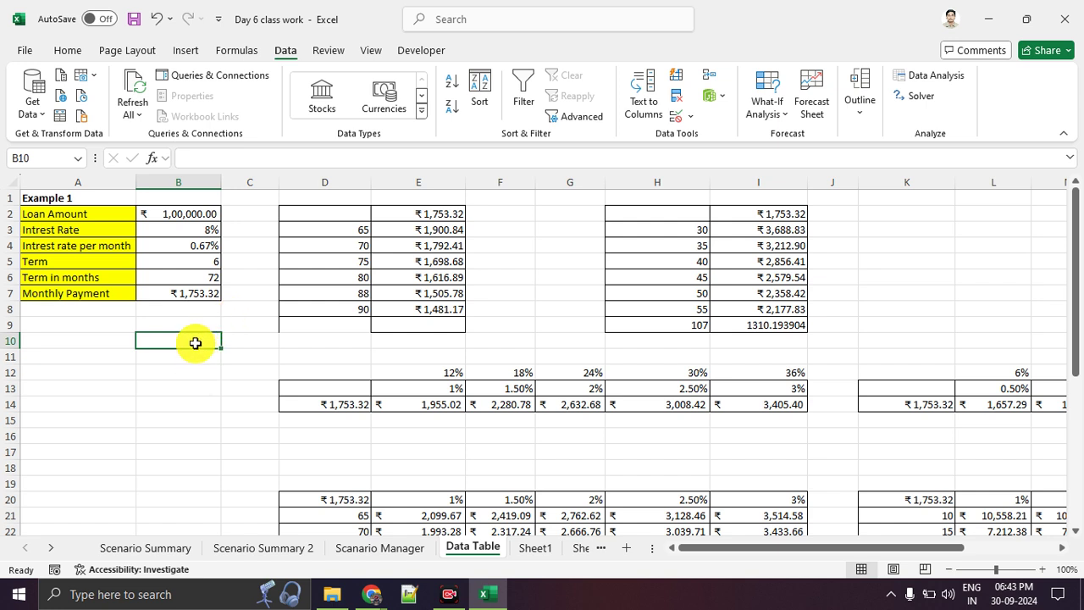
Step: Clear the Monthly Payment formula in B7 and insert the PMT function via function search
{"action": "left_click", "coordinate": [190, 293]}
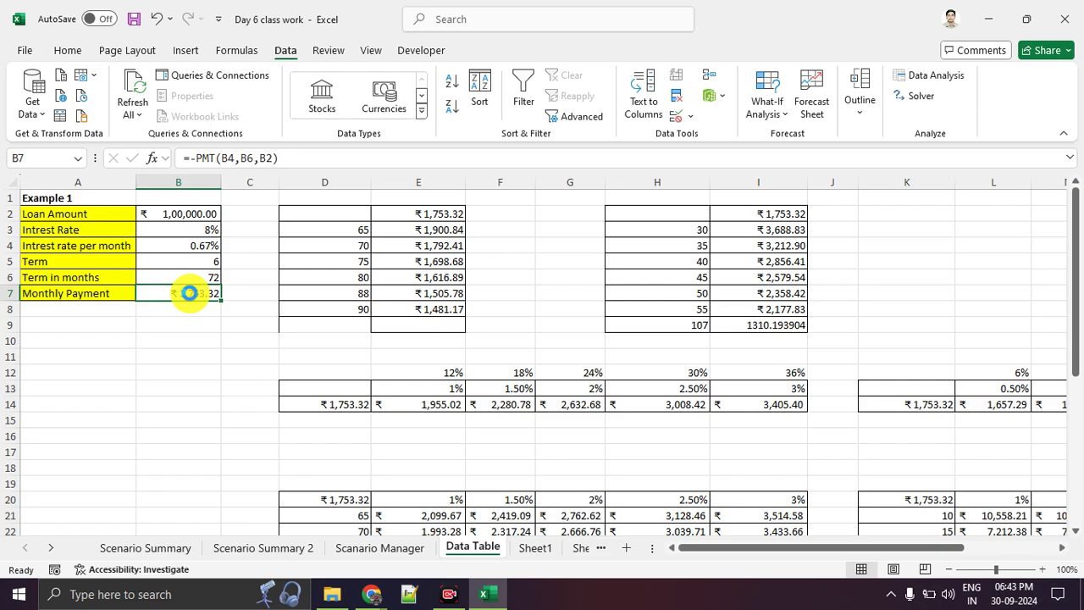
{"action": "key", "text": "Delete"}
{"action": "left_click", "coordinate": [217, 356]}
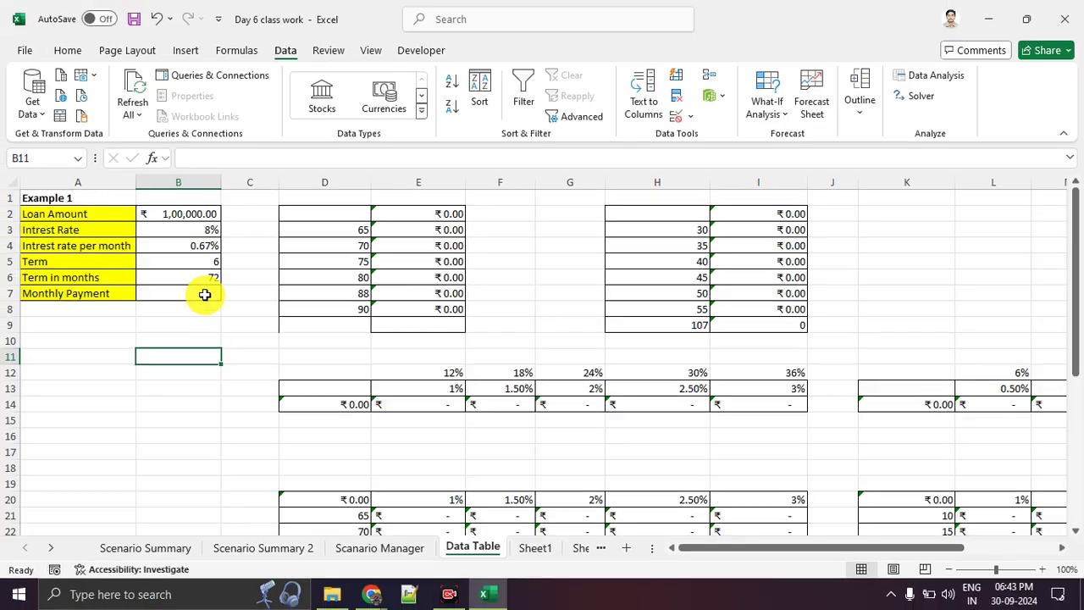
{"action": "left_click", "coordinate": [203, 281]}
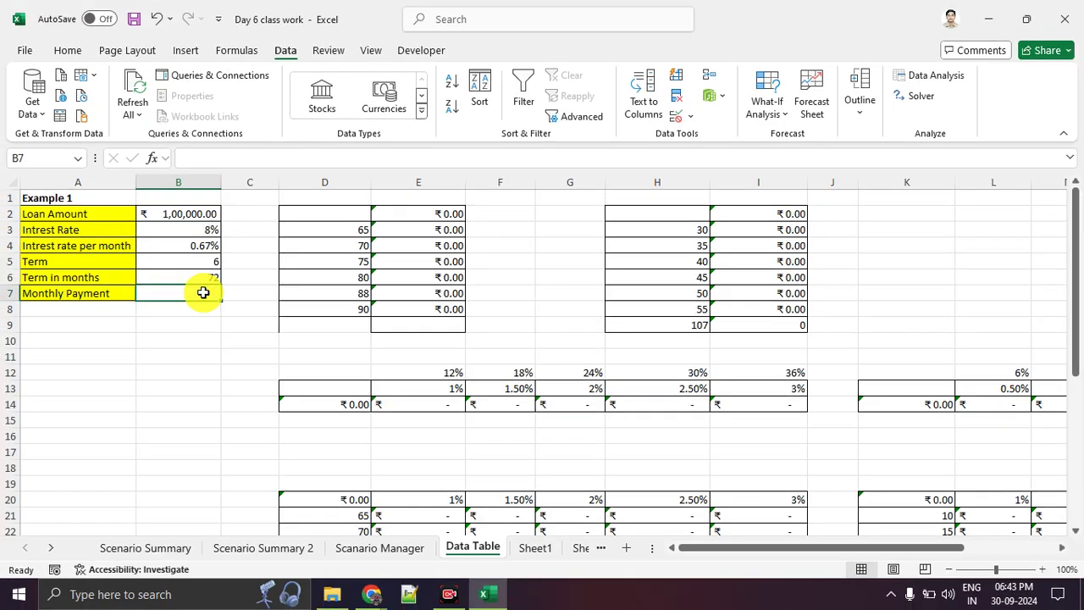
{"action": "left_click", "coordinate": [229, 53]}
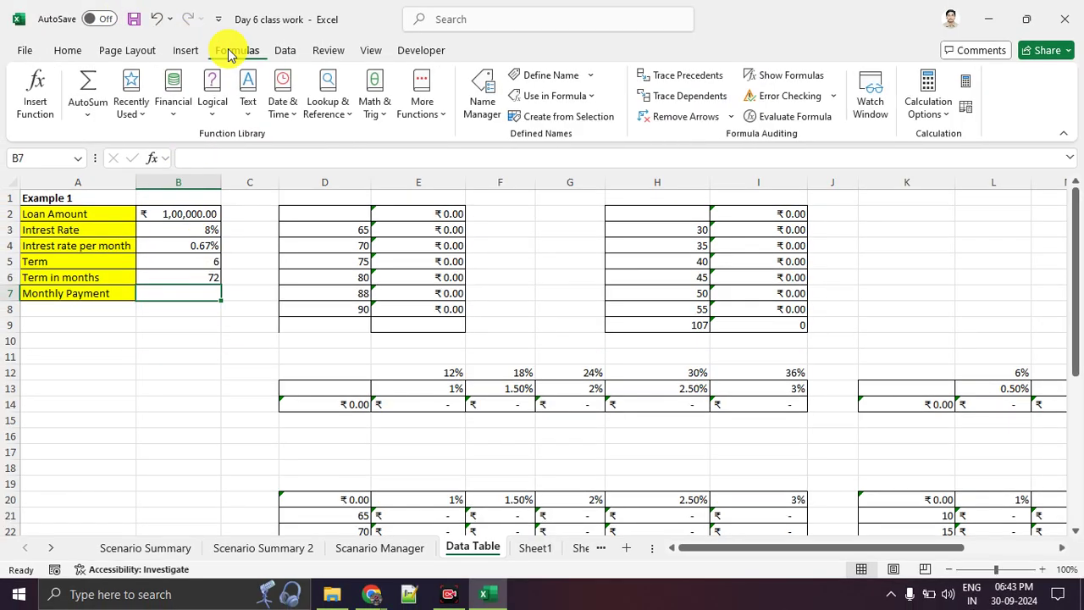
{"action": "left_click", "coordinate": [49, 90]}
{"action": "type", "text": "pm"}
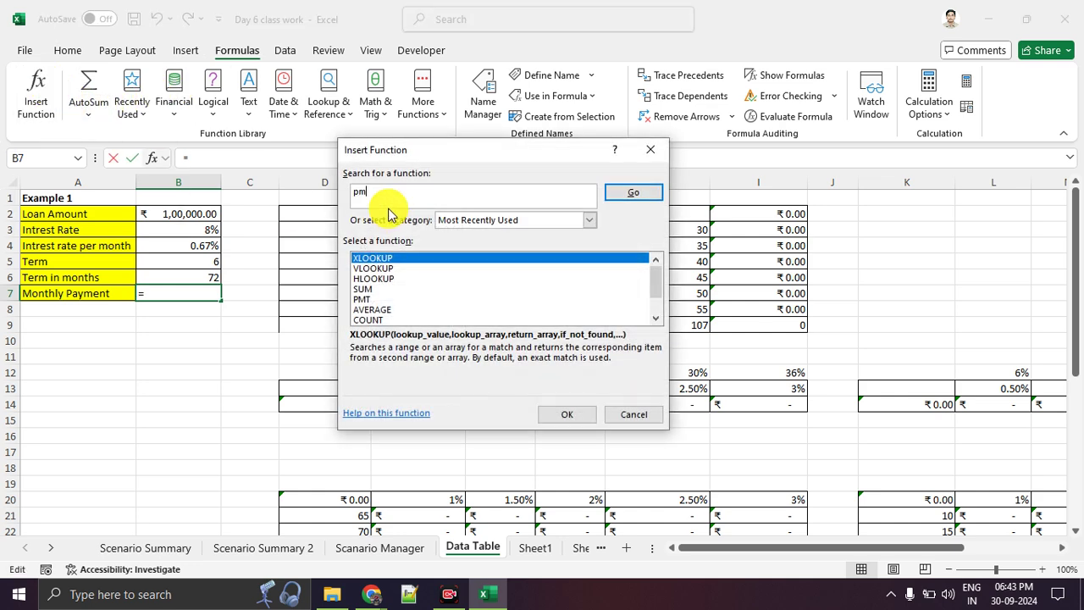
{"action": "type", "text": "t"}
{"action": "key", "text": "Return"}
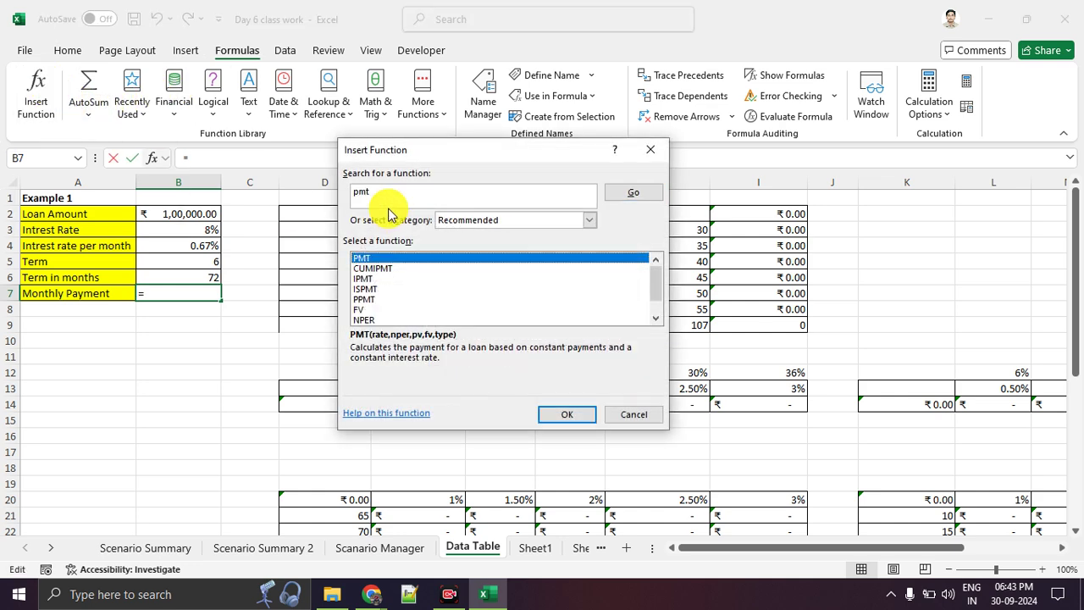
{"action": "left_click", "coordinate": [584, 416]}
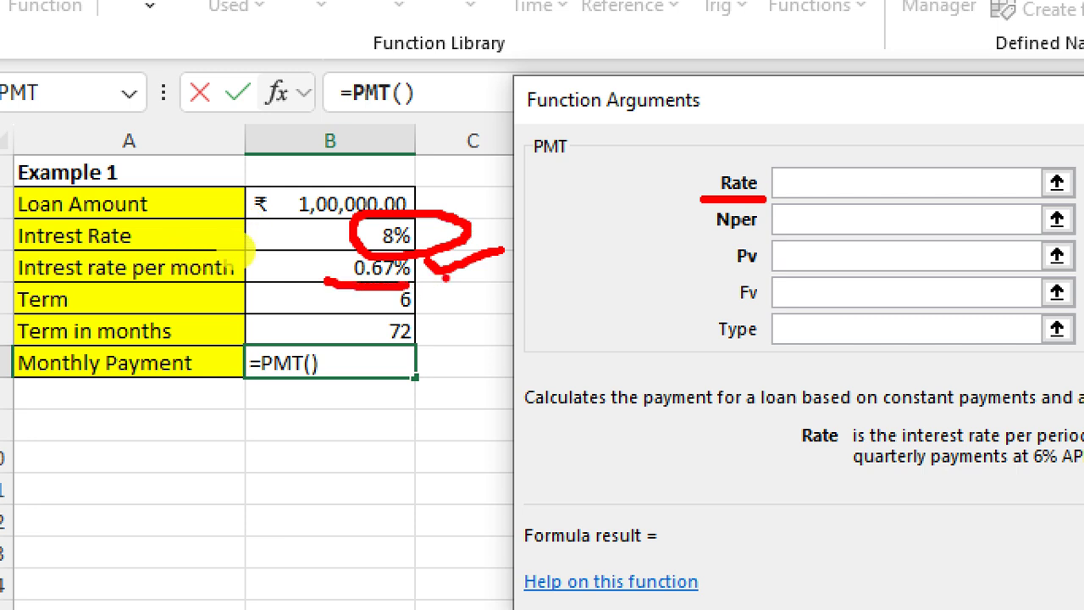
Step: Annotate PMT's Rate, Nper and Pv arguments with the pen, then cancel the unfinished formula
{"action": "left_click_drag", "start_coordinate": [151, 462], "coordinate": [176, 493]}
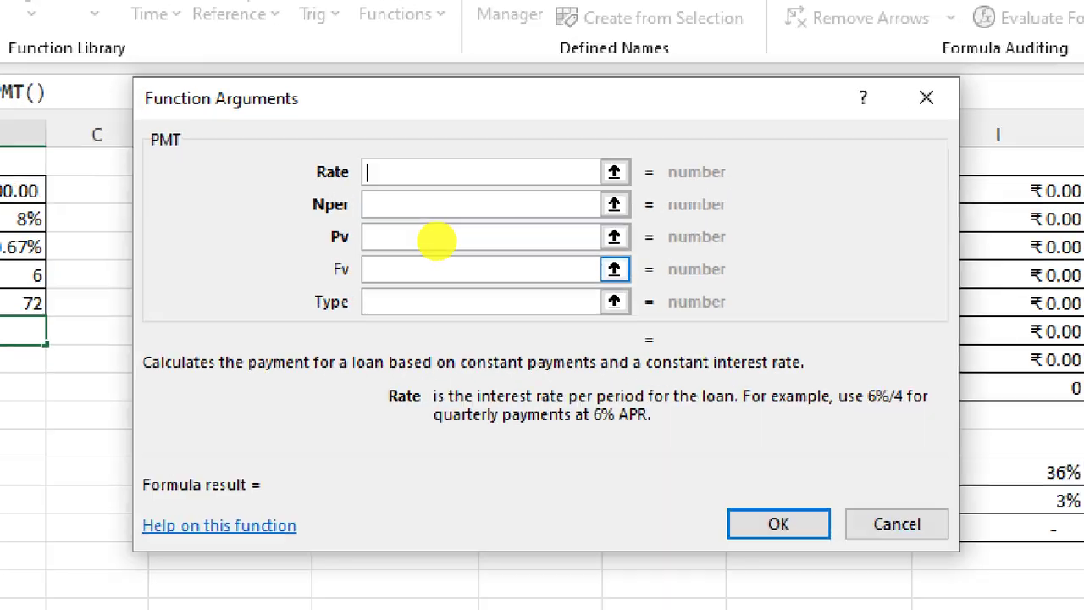
{"action": "left_click_drag", "start_coordinate": [310, 223], "coordinate": [363, 223]}
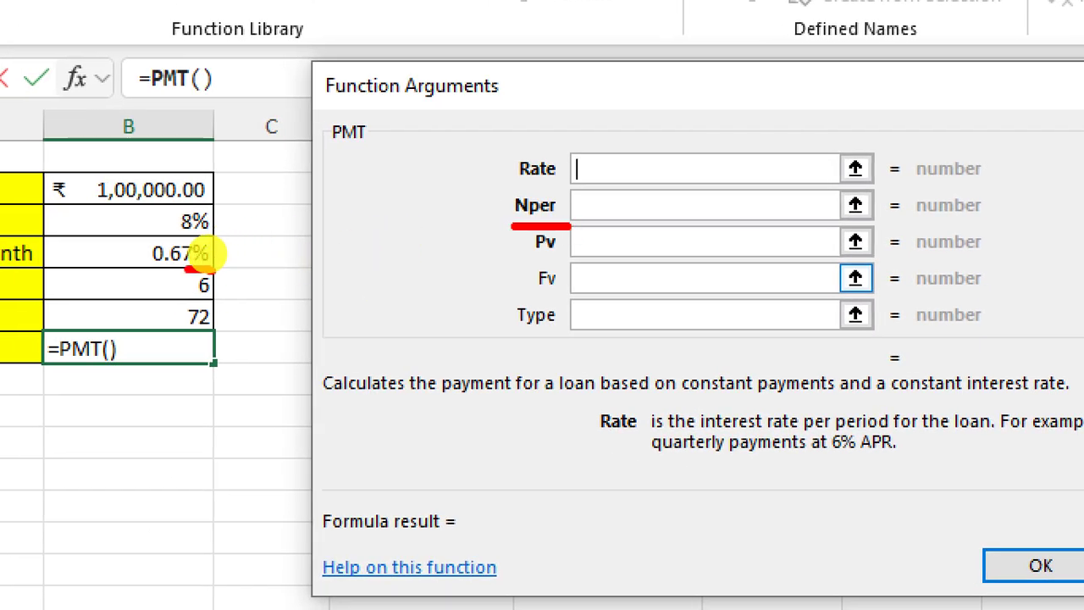
{"action": "mouse_move", "coordinate": [222, 273]}
{"action": "left_mouse_down"}
{"action": "mouse_move", "coordinate": [203, 273]}
{"action": "mouse_move", "coordinate": [218, 285]}
{"action": "left_mouse_up"}
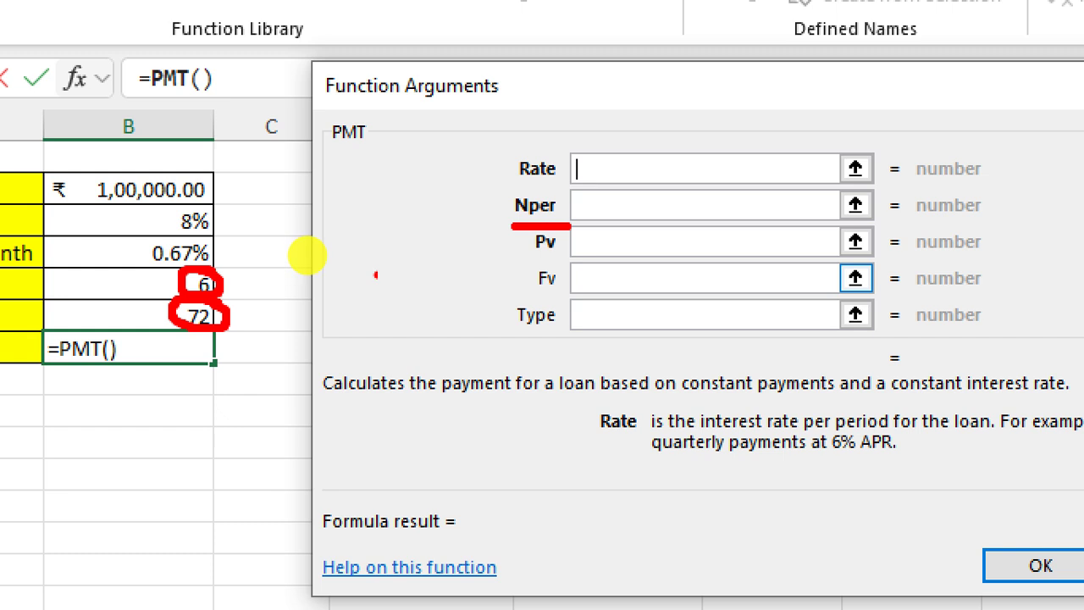
{"action": "left_click_drag", "start_coordinate": [508, 261], "coordinate": [536, 261]}
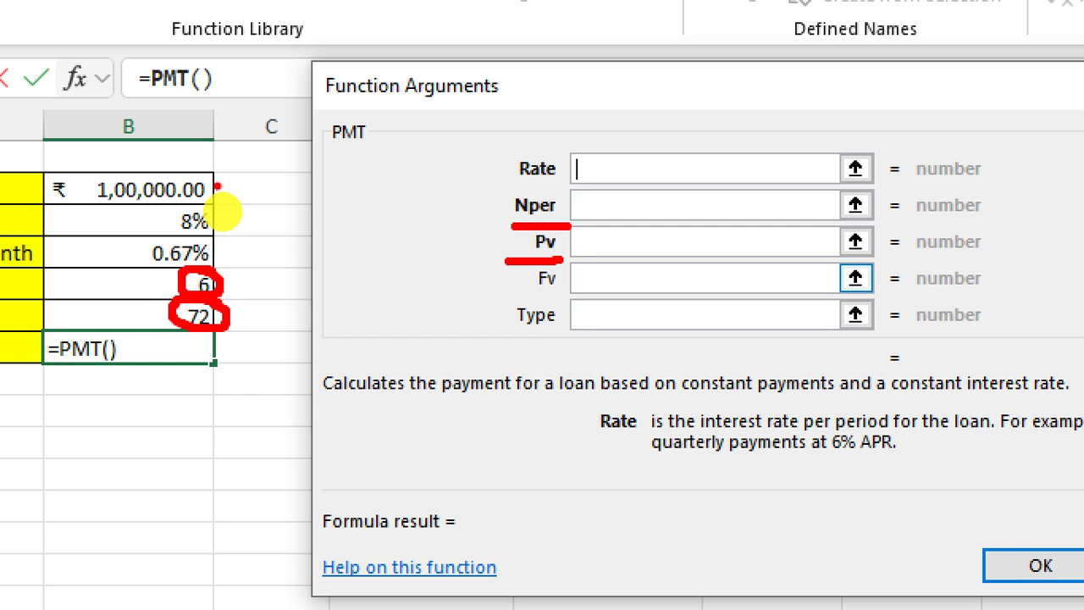
{"action": "left_click_drag", "start_coordinate": [218, 186], "coordinate": [246, 170]}
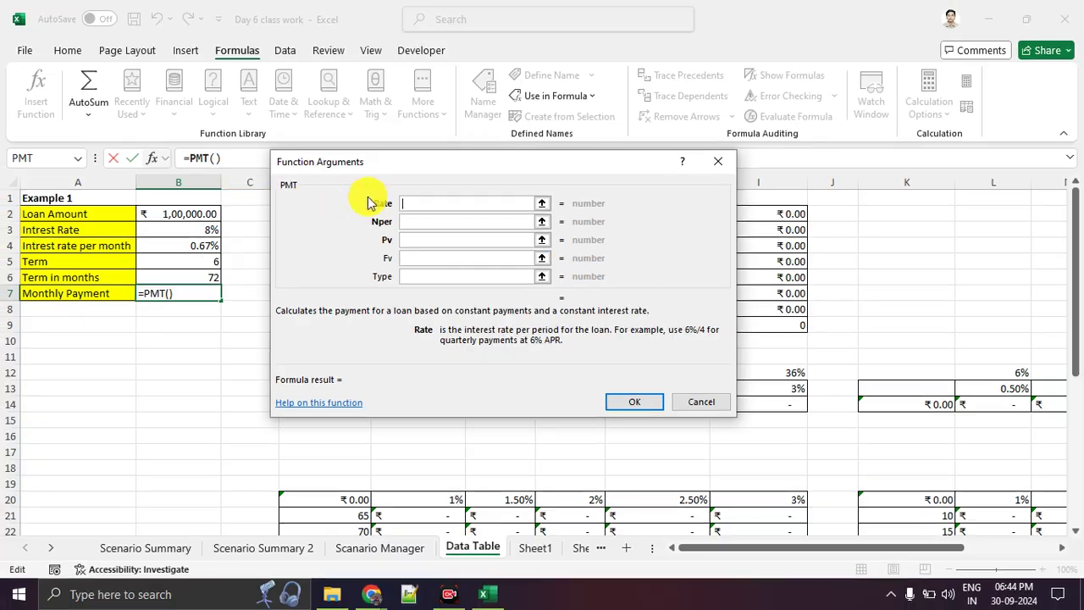
{"action": "key", "text": "Escape"}
{"action": "left_click", "coordinate": [252, 354]}
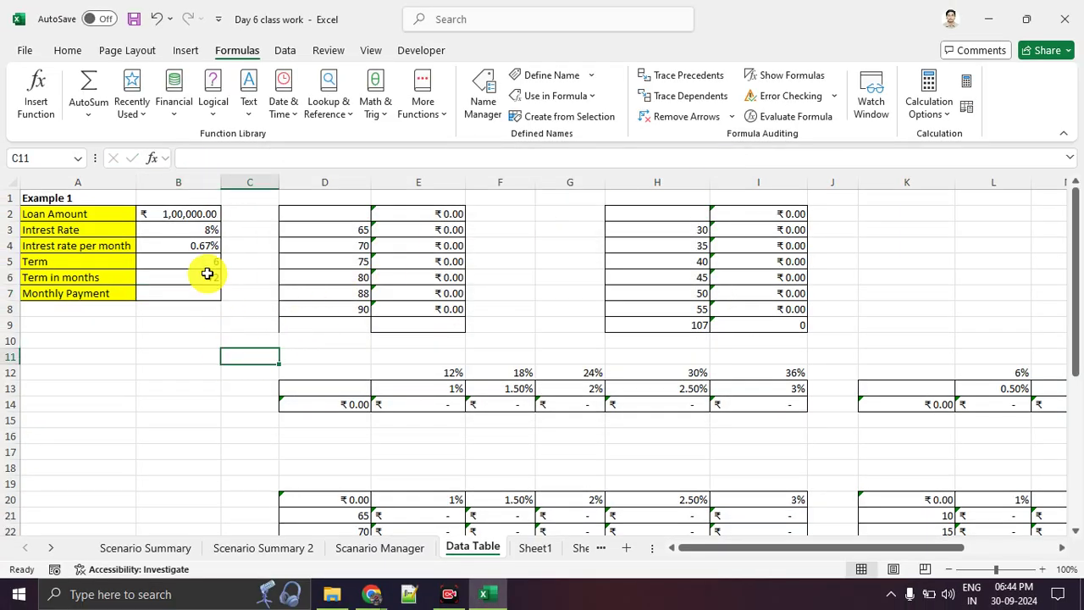
Step: Check the B4 and B6 formulas and set the loan term in B5 to 5 years
{"action": "left_click", "coordinate": [195, 247]}
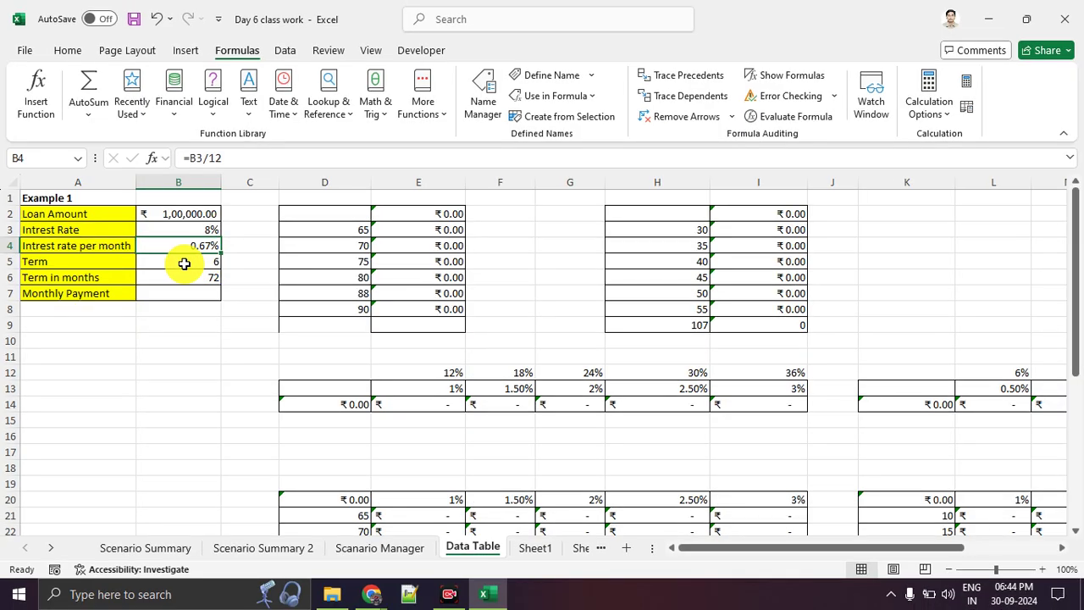
{"action": "left_click", "coordinate": [382, 387]}
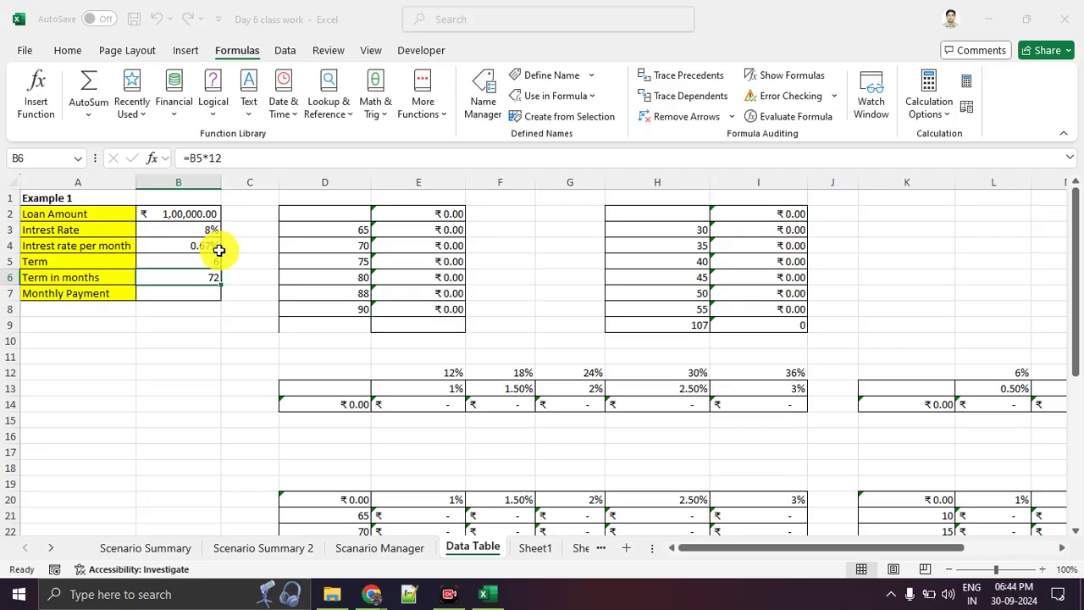
{"action": "left_click", "coordinate": [432, 352]}
{"action": "type", "text": "5"}
{"action": "key", "text": "Return"}
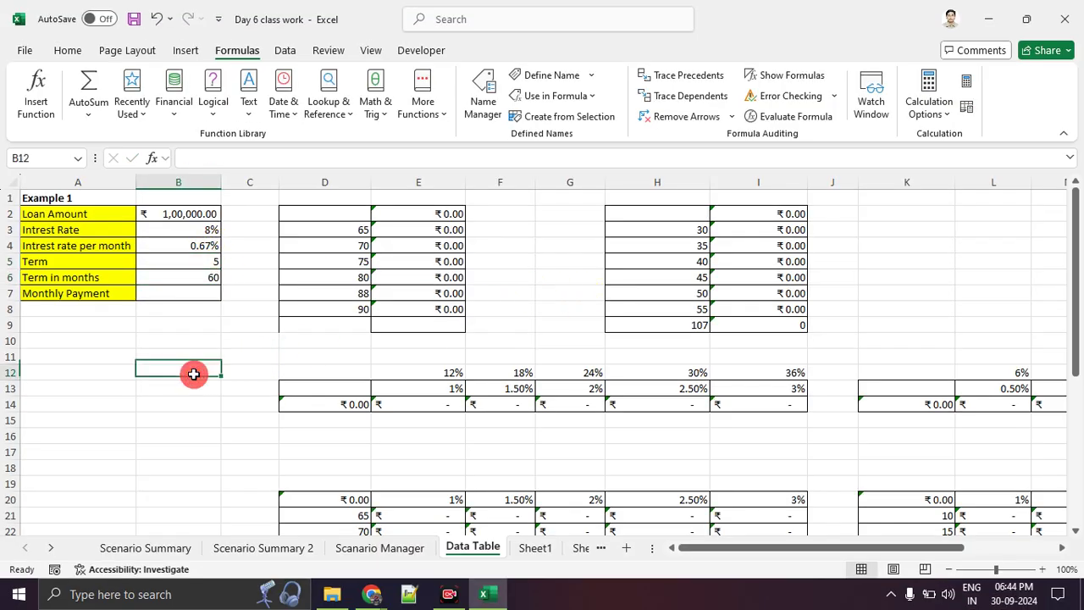
Step: Enter =PMT(B4,B6,B2) in B7, returning ₹-2,027.64 for the 60-month loan
{"action": "left_click", "coordinate": [193, 294]}
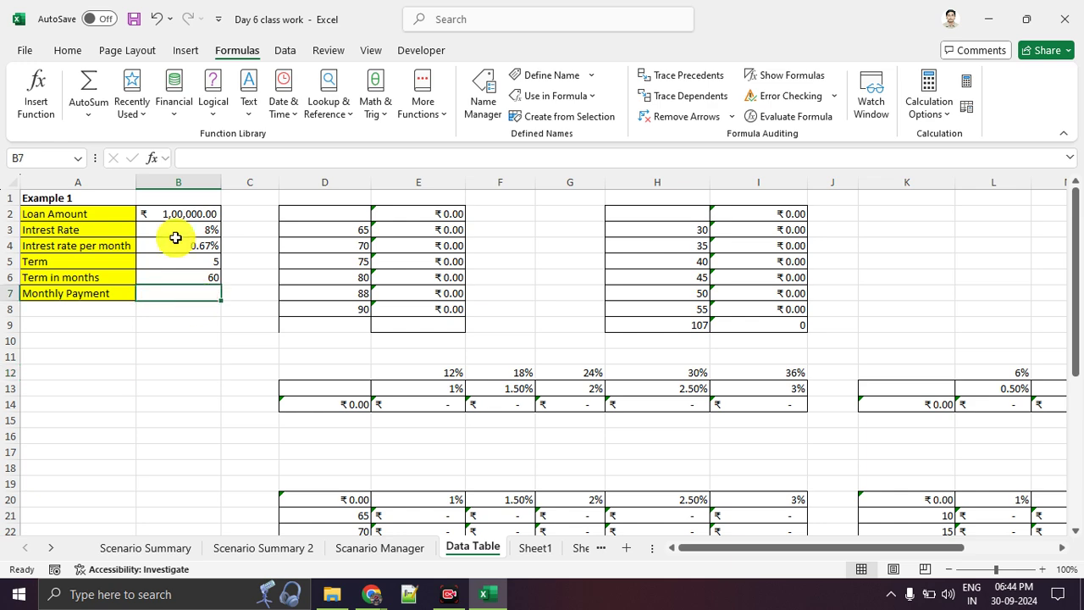
{"action": "left_click", "coordinate": [36, 93]}
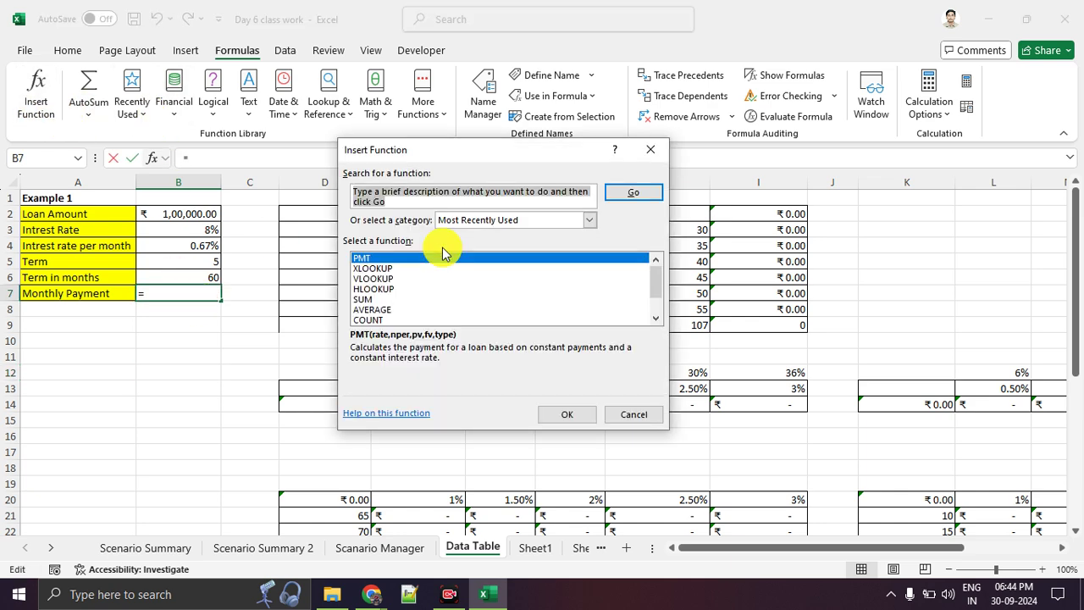
{"action": "left_click", "coordinate": [561, 412]}
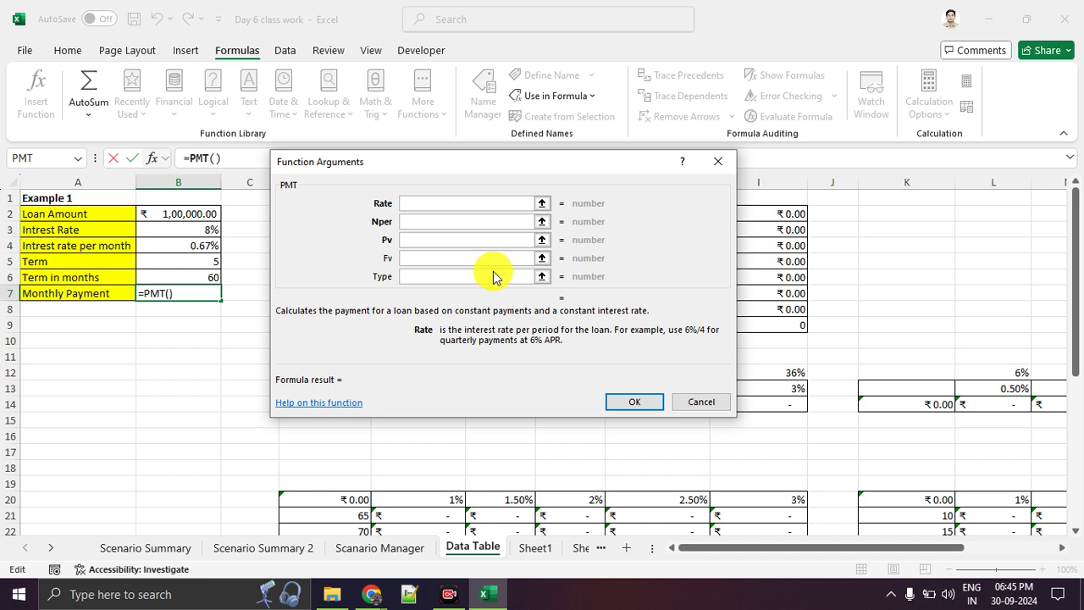
{"action": "left_click", "coordinate": [188, 246]}
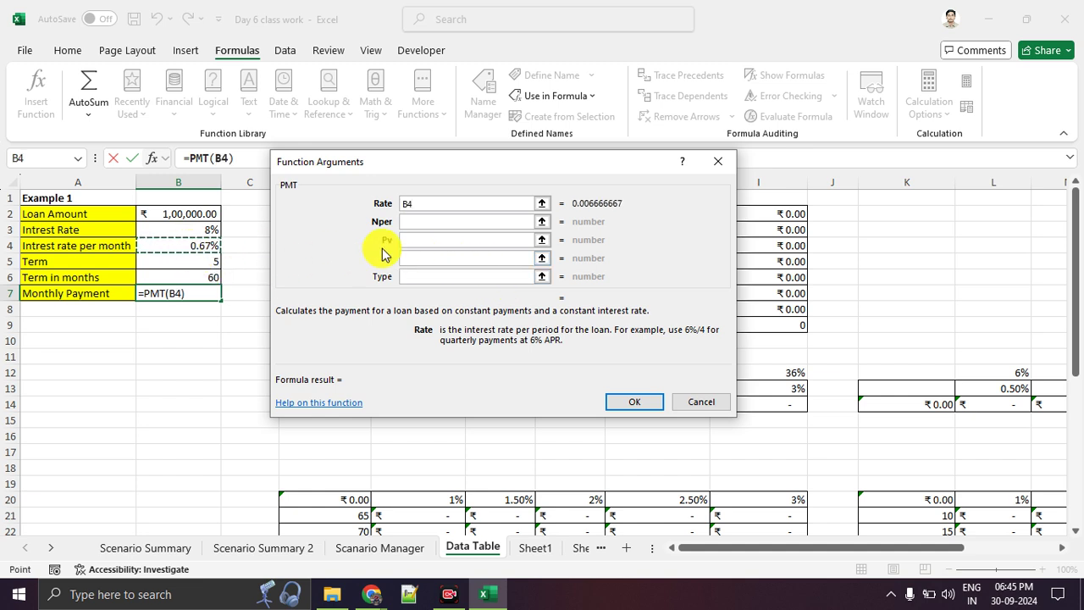
{"action": "left_click", "coordinate": [412, 223]}
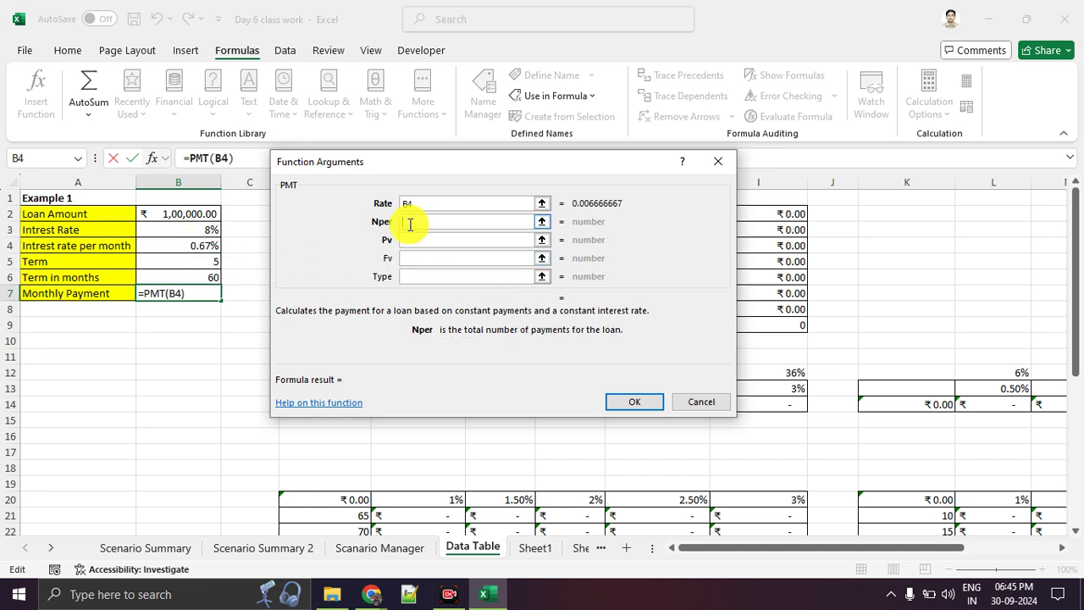
{"action": "left_click", "coordinate": [212, 272]}
{"action": "left_click", "coordinate": [414, 240]}
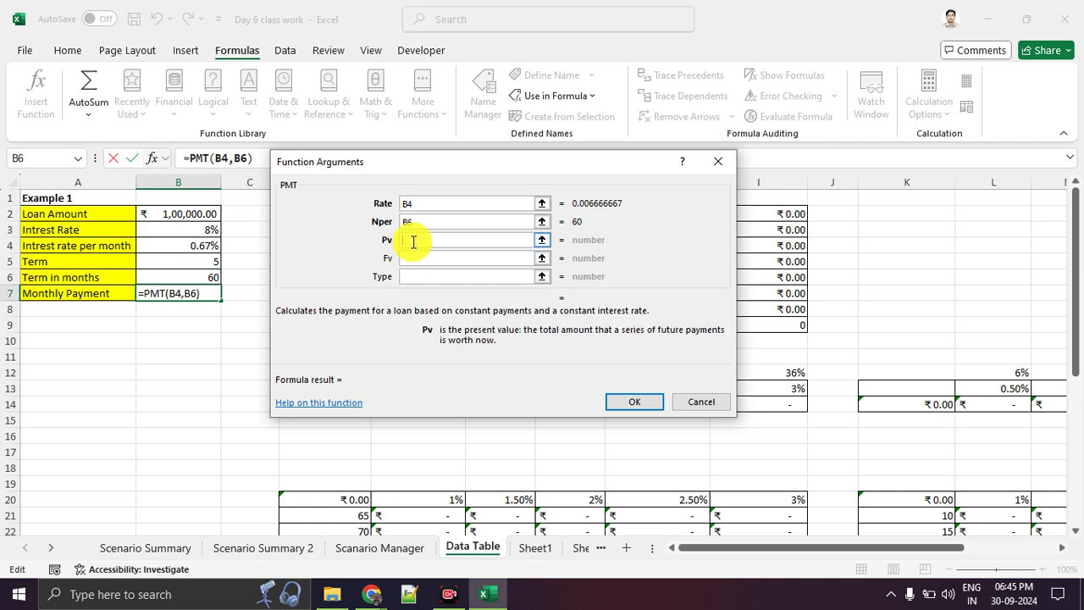
{"action": "left_click", "coordinate": [206, 215]}
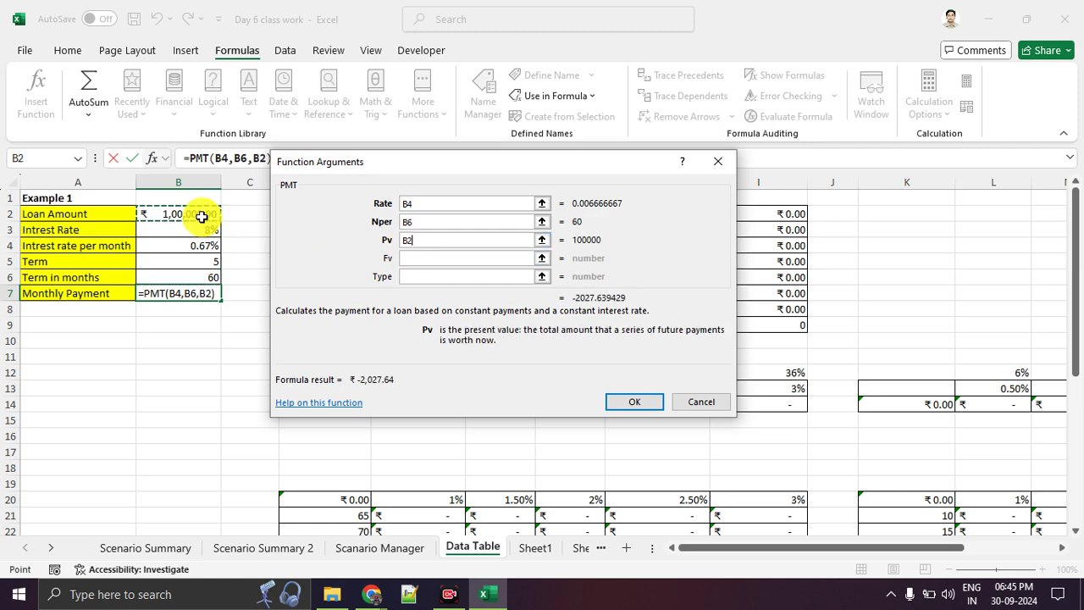
{"action": "left_click", "coordinate": [616, 404]}
{"action": "left_click", "coordinate": [155, 385]}
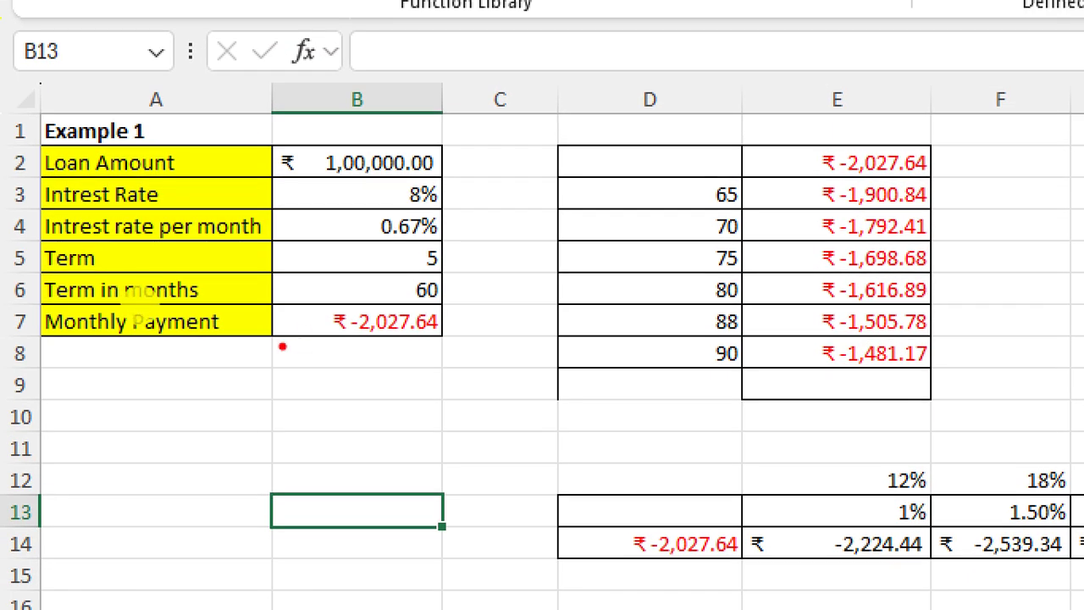
Step: Annotate the loan inputs and payment, drawing arrows toward the term and interest-rate tables
{"action": "left_click_drag", "start_coordinate": [282, 346], "coordinate": [407, 367]}
{"action": "mouse_move", "coordinate": [458, 136]}
{"action": "left_mouse_down"}
{"action": "mouse_move", "coordinate": [226, 182]}
{"action": "mouse_move", "coordinate": [300, 390]}
{"action": "left_mouse_up"}
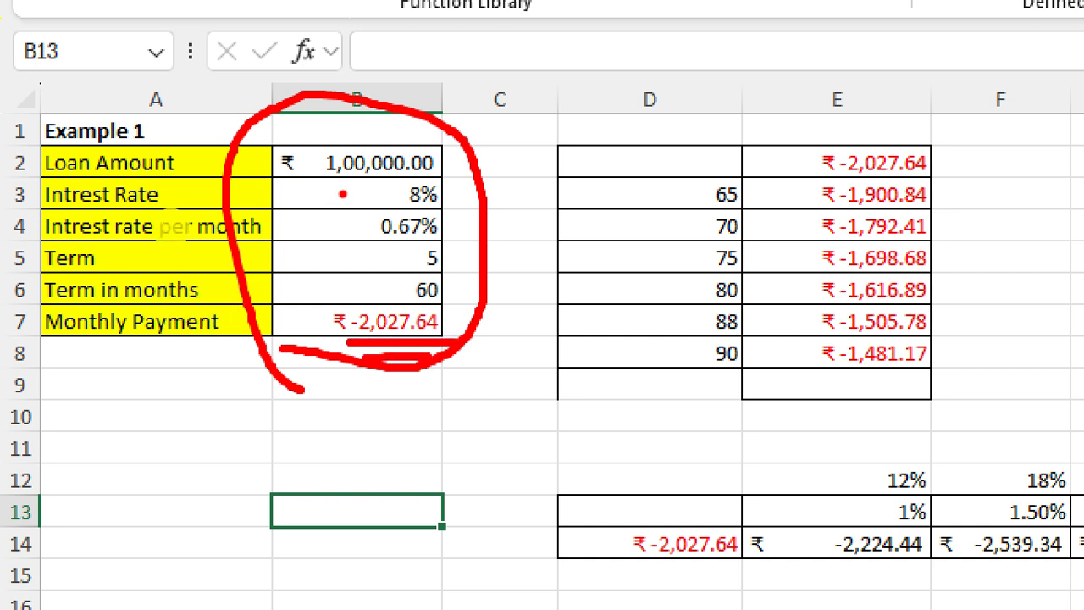
{"action": "mouse_move", "coordinate": [356, 134]}
{"action": "left_mouse_down"}
{"action": "mouse_move", "coordinate": [483, 173]}
{"action": "mouse_move", "coordinate": [329, 138]}
{"action": "left_mouse_up"}
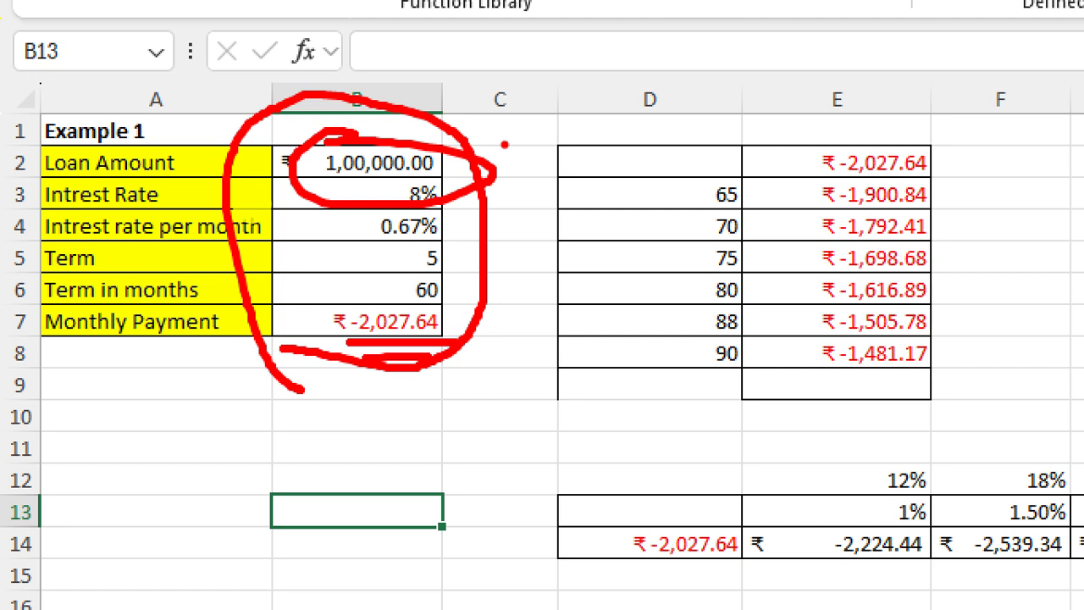
{"action": "mouse_move", "coordinate": [749, 64]}
{"action": "left_mouse_down"}
{"action": "mouse_move", "coordinate": [707, 60]}
{"action": "mouse_move", "coordinate": [604, 176]}
{"action": "left_mouse_up"}
{"action": "left_click_drag", "start_coordinate": [573, 141], "coordinate": [735, 135]}
{"action": "left_click_drag", "start_coordinate": [711, 106], "coordinate": [711, 158]}
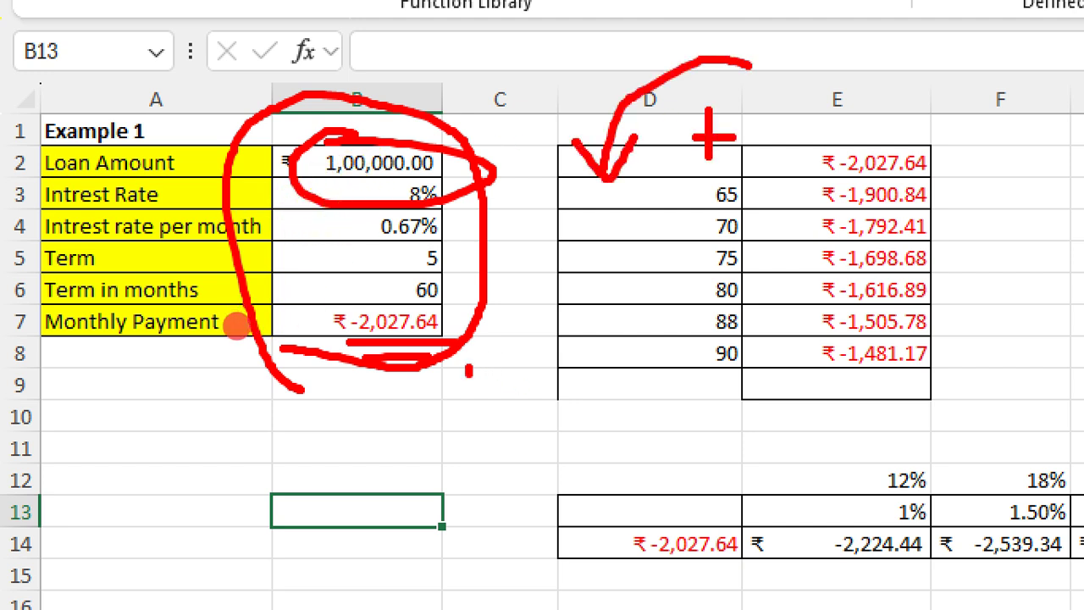
{"action": "left_click_drag", "start_coordinate": [469, 368], "coordinate": [657, 464]}
{"action": "left_click_drag", "start_coordinate": [606, 421], "coordinate": [617, 525]}
{"action": "left_click_drag", "start_coordinate": [709, 430], "coordinate": [862, 437]}
{"action": "left_click", "coordinate": [487, 390]}
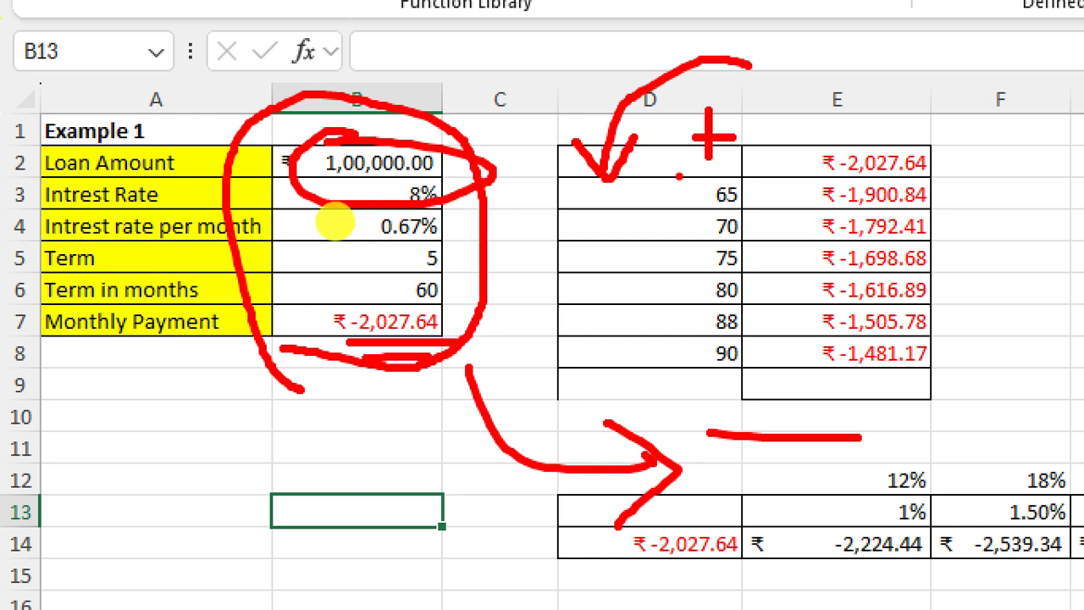
Step: Underline the 65-month term row and the interest-rate header rows
{"action": "left_click_drag", "start_coordinate": [657, 178], "coordinate": [886, 181]}
{"action": "left_click", "coordinate": [669, 200]}
{"action": "left_click_drag", "start_coordinate": [648, 200], "coordinate": [911, 204]}
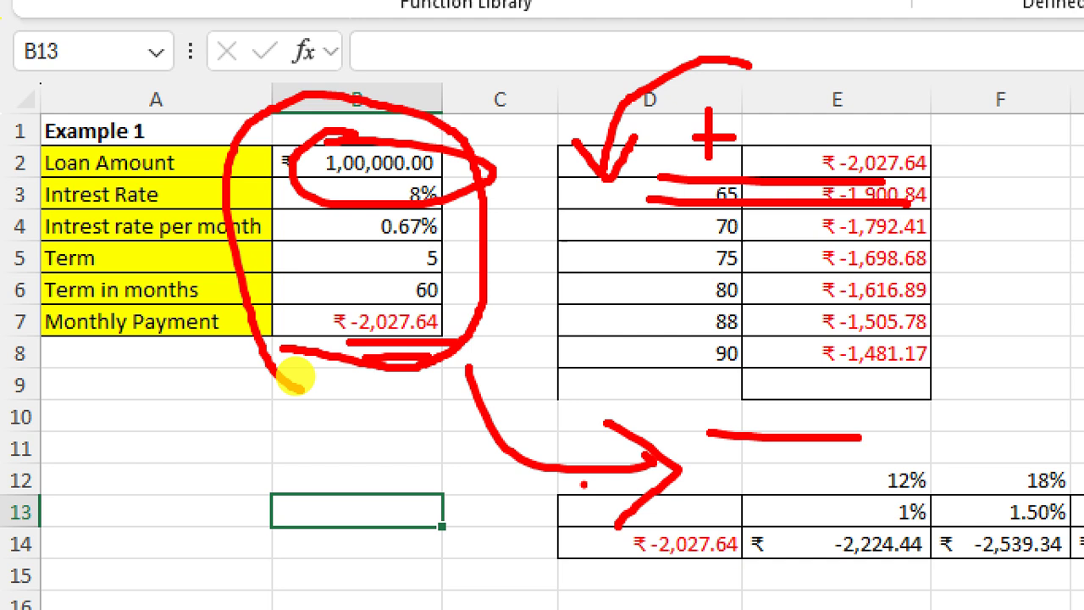
{"action": "left_click_drag", "start_coordinate": [711, 458], "coordinate": [900, 464]}
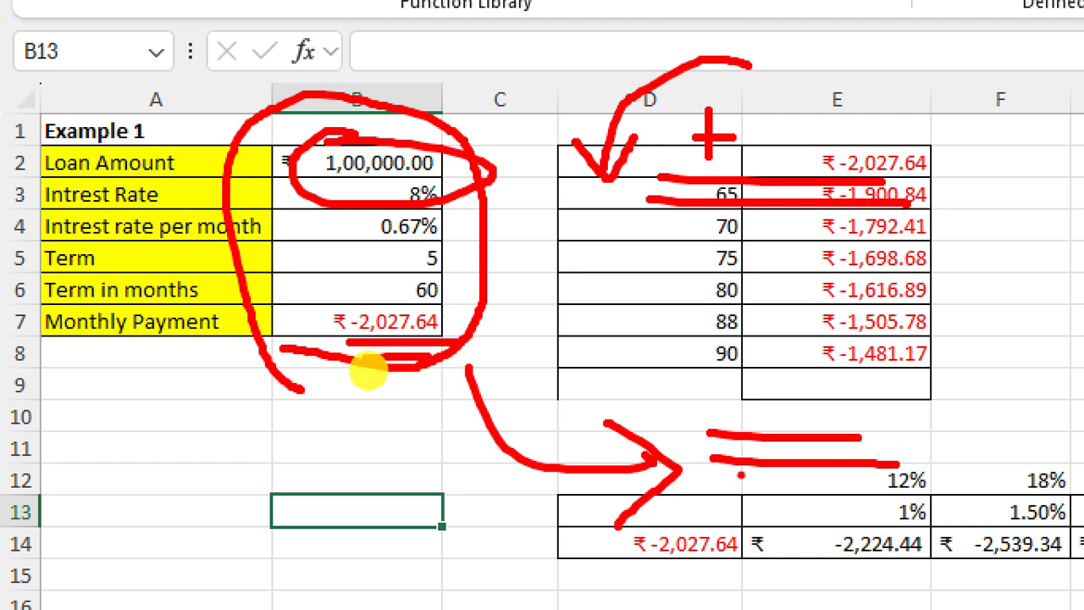
{"action": "left_click_drag", "start_coordinate": [725, 474], "coordinate": [978, 483]}
{"action": "left_click", "coordinate": [868, 444]}
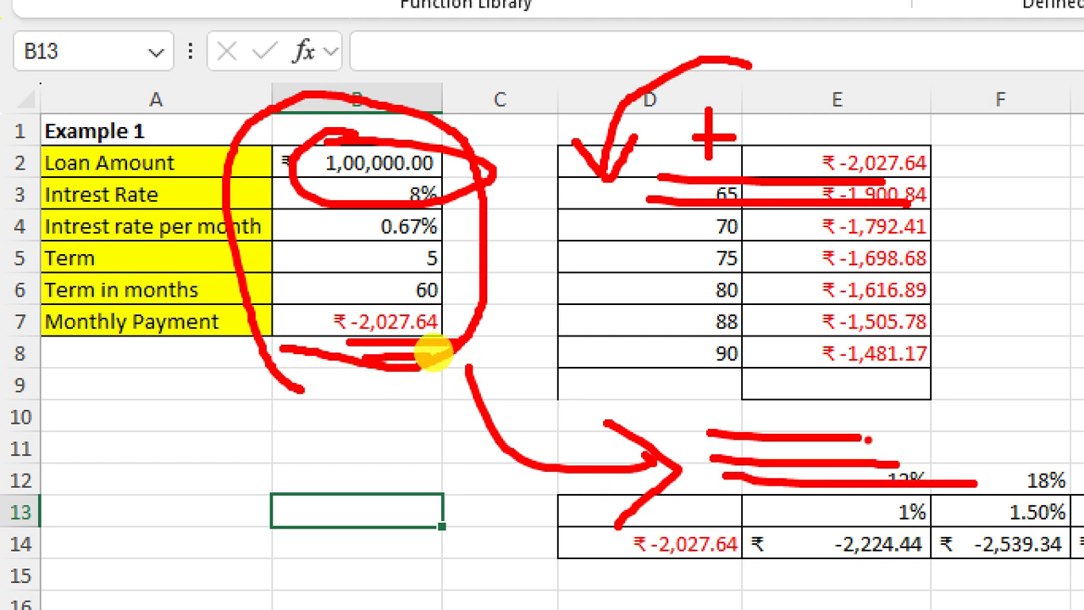
Step: Clear the annotations and delete the term table's payment results in E2:E9
{"action": "key", "text": "Escape"}
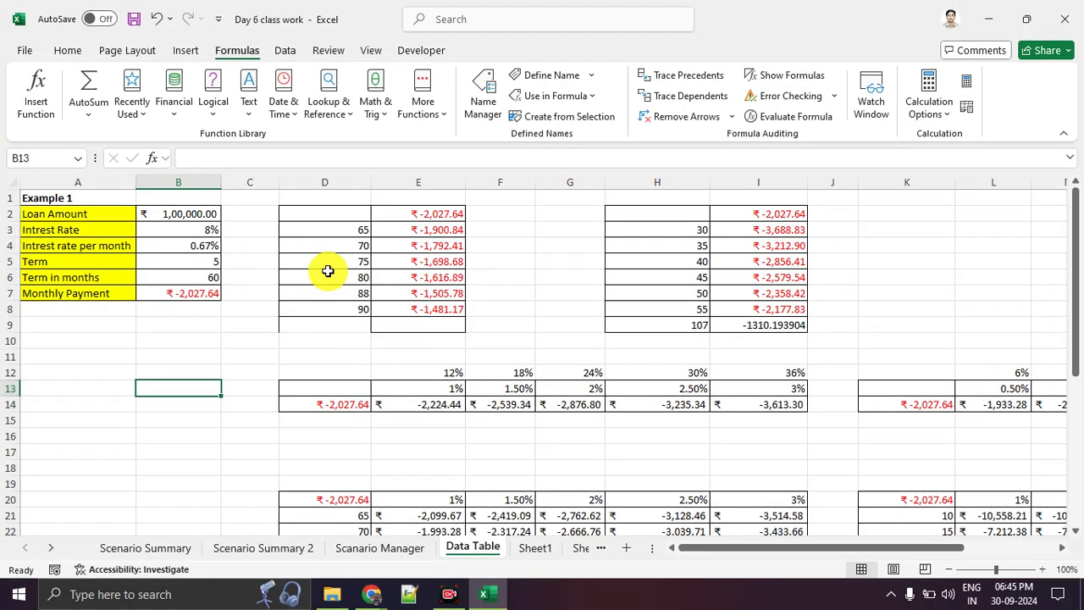
{"action": "left_click_drag", "start_coordinate": [392, 215], "coordinate": [428, 322]}
{"action": "key", "text": "Delete"}
Step: Change the term values to 72 and 83 so D3:D8 reads 65, 72, 75, 80, 83, 90
{"action": "left_click", "coordinate": [539, 280]}
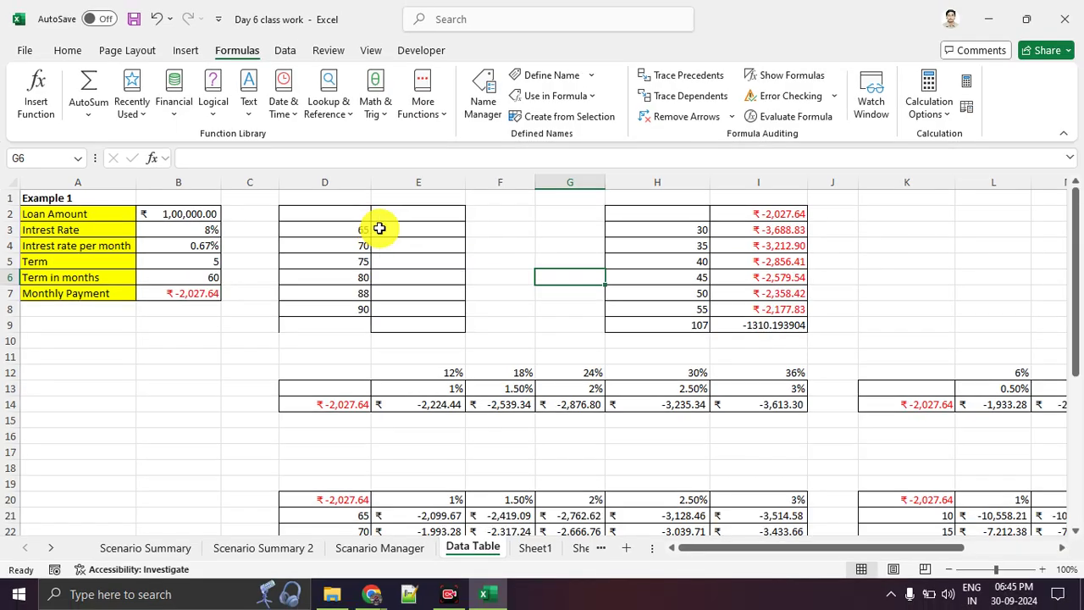
{"action": "left_click", "coordinate": [684, 233]}
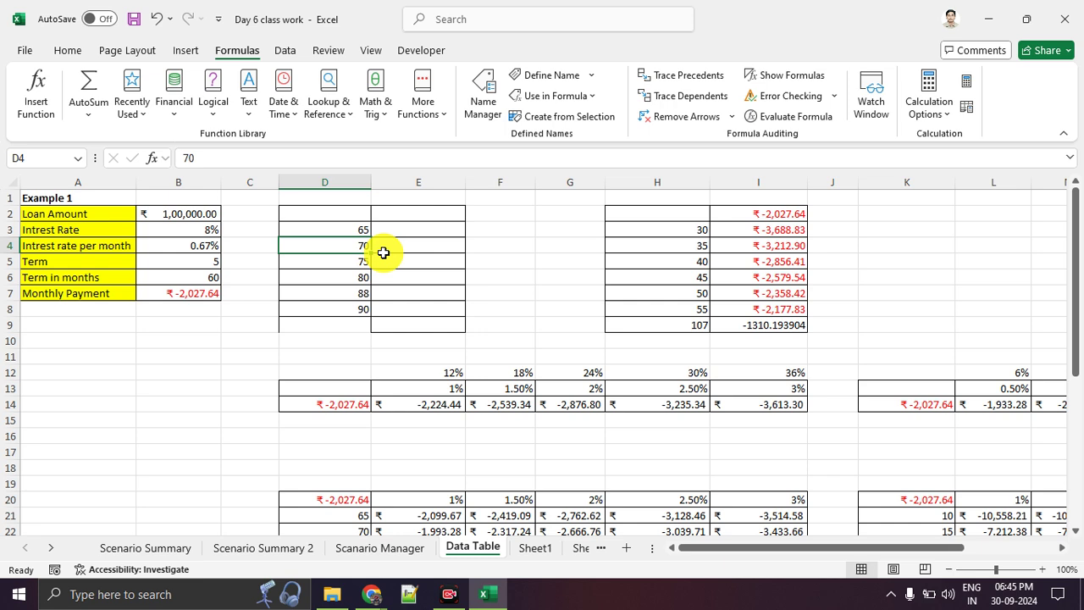
{"action": "type", "text": "72"}
{"action": "key", "text": "Return"}
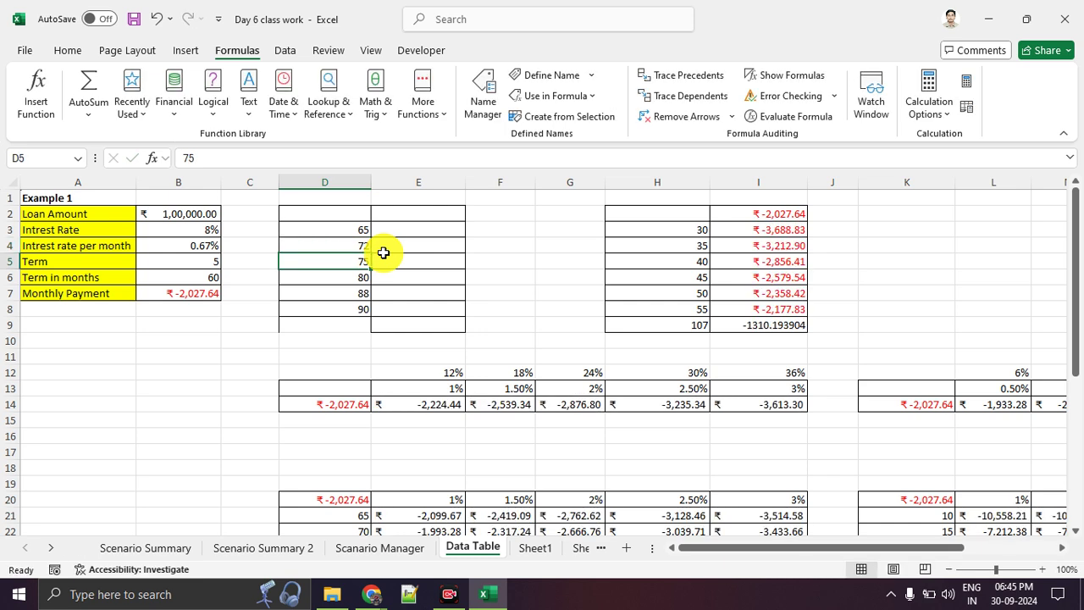
{"action": "key", "text": "Return"}
{"action": "key", "text": "Return"}
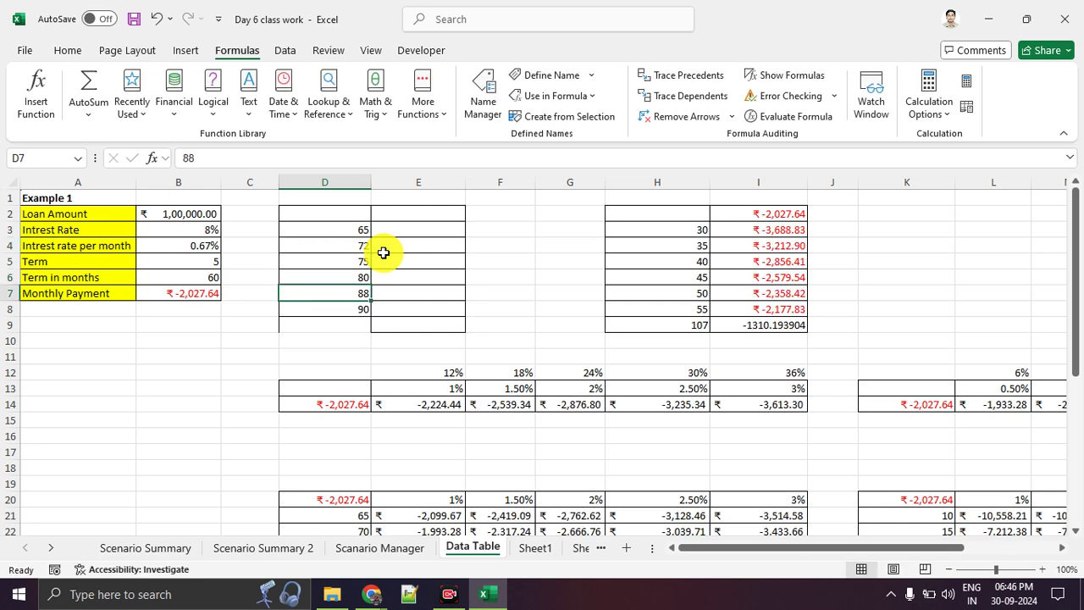
{"action": "type", "text": "83"}
{"action": "key", "text": "Return"}
Step: Select the term table range D2:E8, apply borders, and select cell E2
{"action": "left_click", "coordinate": [346, 231]}
{"action": "left_click_drag", "start_coordinate": [346, 230], "coordinate": [345, 314]}
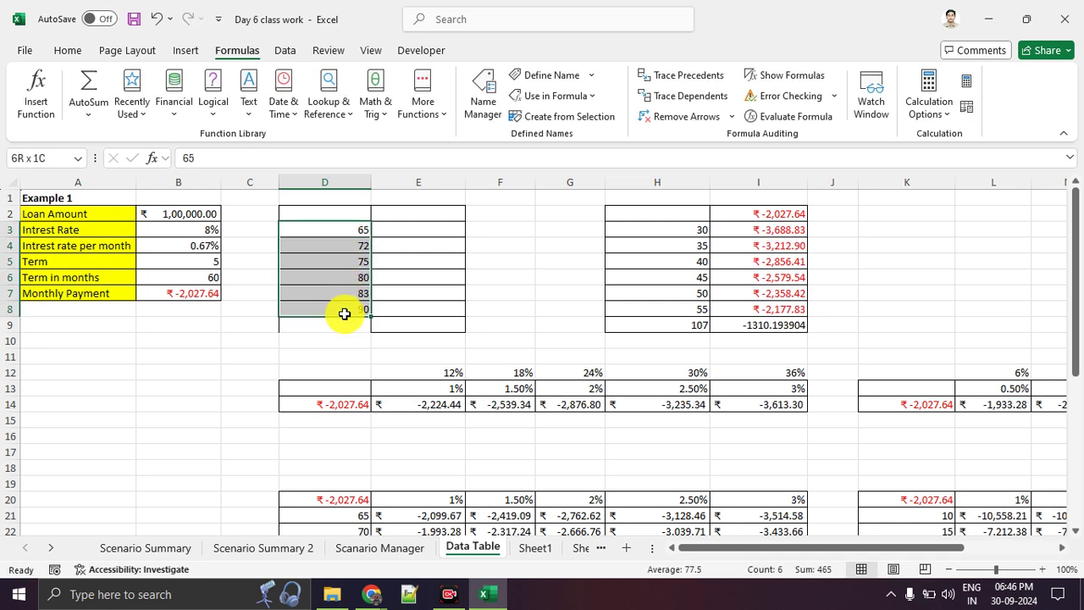
{"action": "left_click", "coordinate": [419, 237]}
{"action": "left_click_drag", "start_coordinate": [414, 227], "coordinate": [424, 315]}
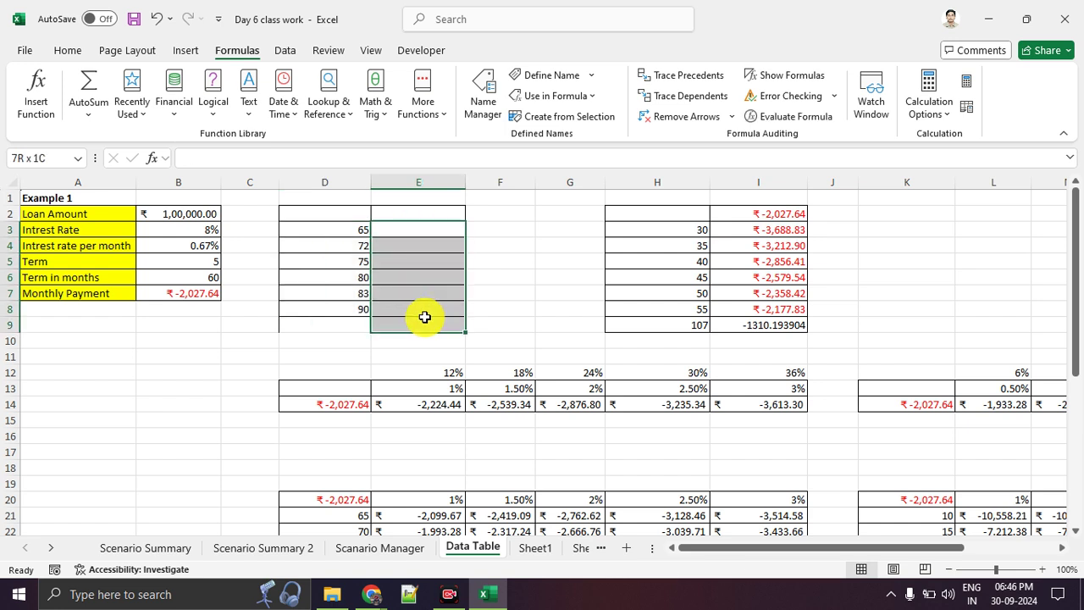
{"action": "left_click_drag", "start_coordinate": [358, 234], "coordinate": [421, 308]}
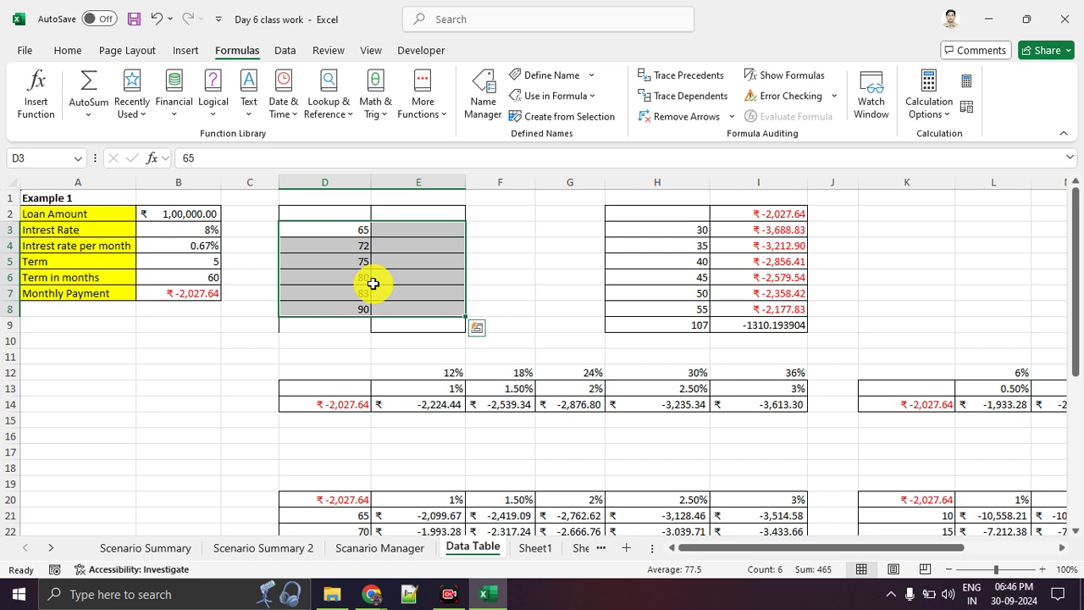
{"action": "left_click", "coordinate": [426, 290]}
{"action": "left_click", "coordinate": [415, 214]}
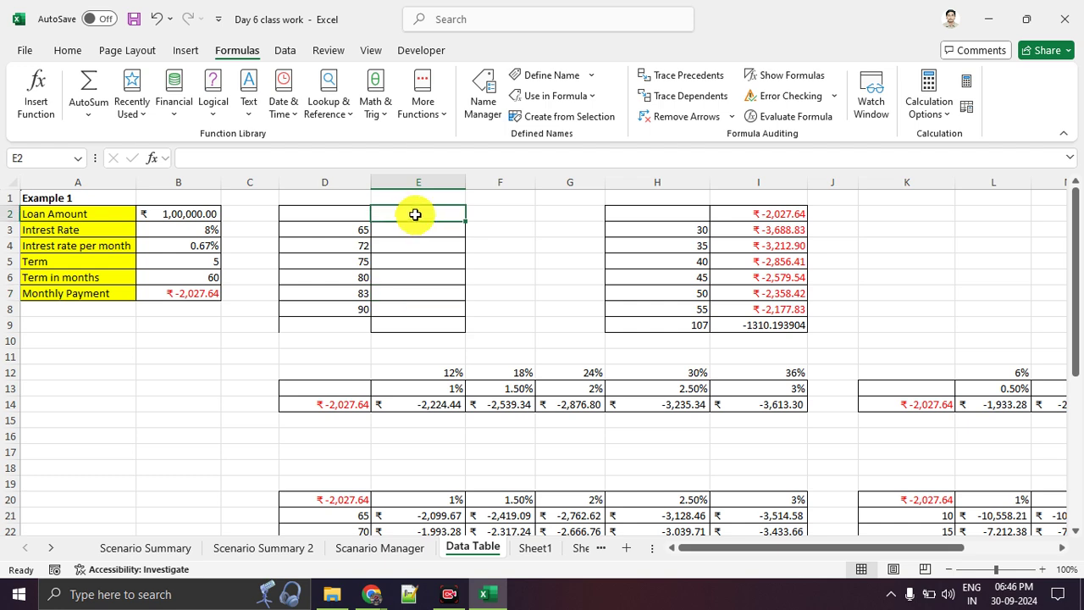
Step: Enter =B7 in E2 to show ₹-2,027.64, then select the D2:E8 block
{"action": "type", "text": "="}
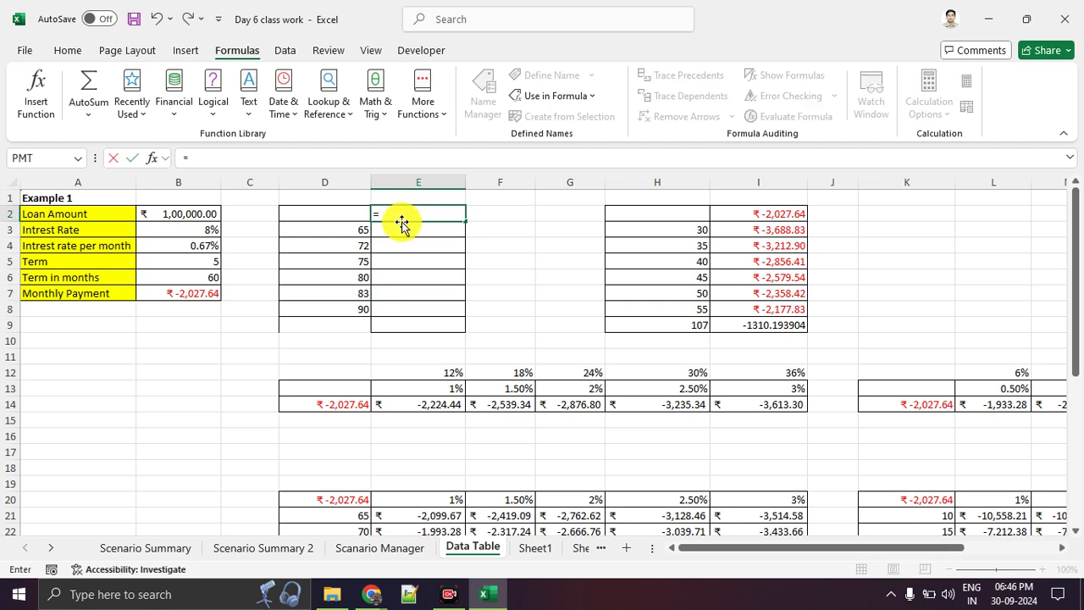
{"action": "left_click", "coordinate": [190, 293]}
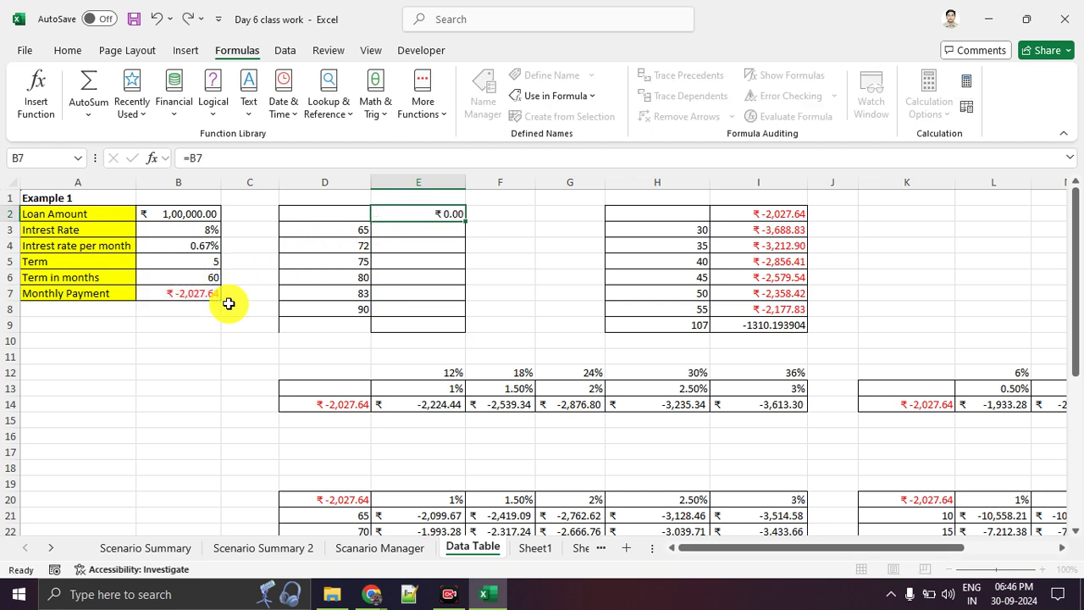
{"action": "key", "text": "Return"}
{"action": "left_click", "coordinate": [382, 218]}
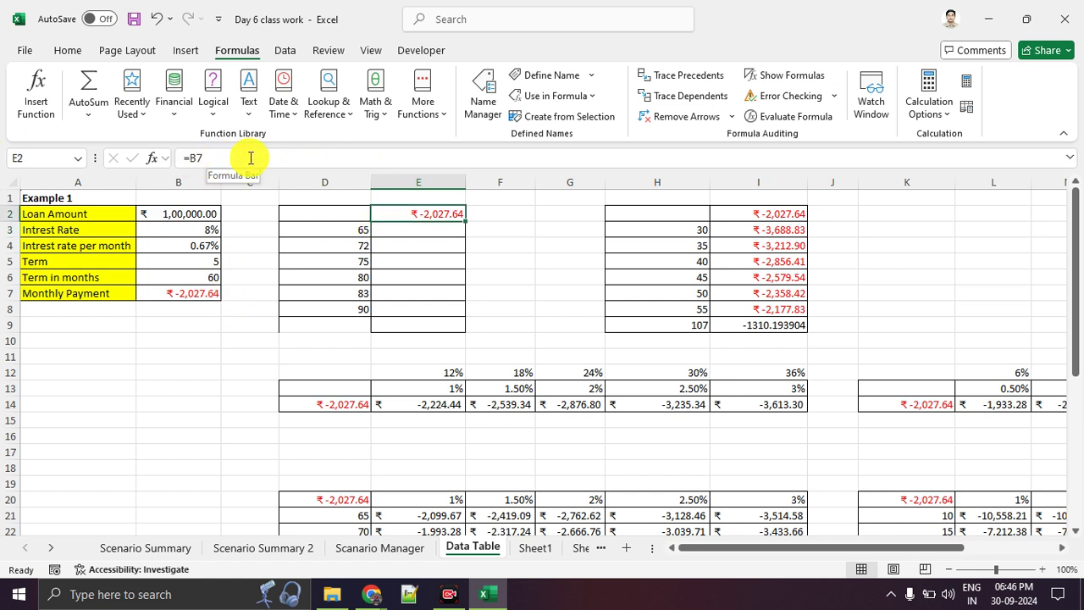
{"action": "left_click_drag", "start_coordinate": [225, 157], "coordinate": [160, 157]}
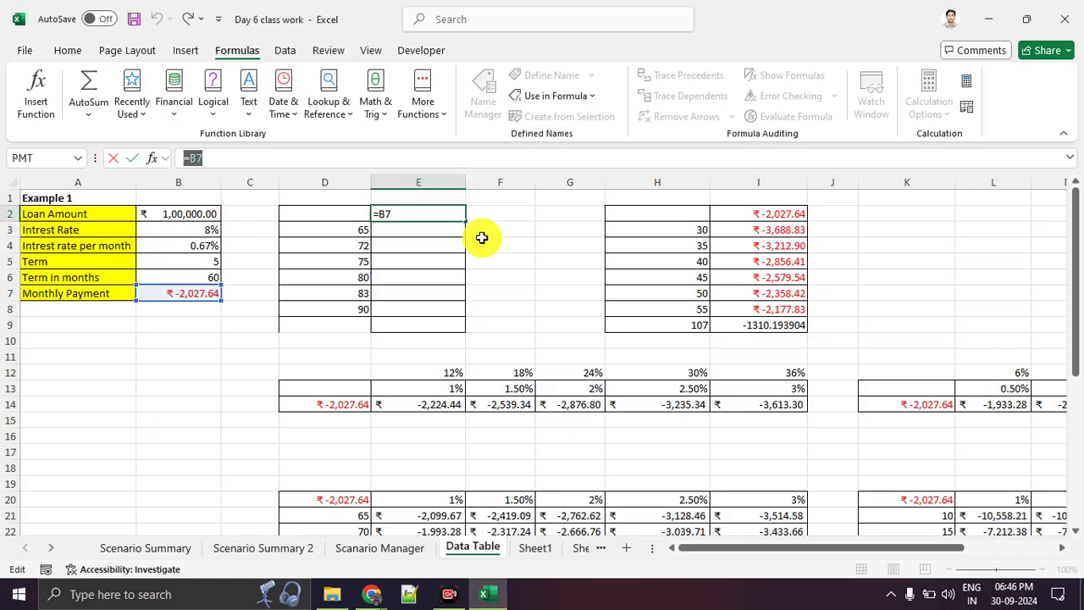
{"action": "left_click", "coordinate": [496, 279]}
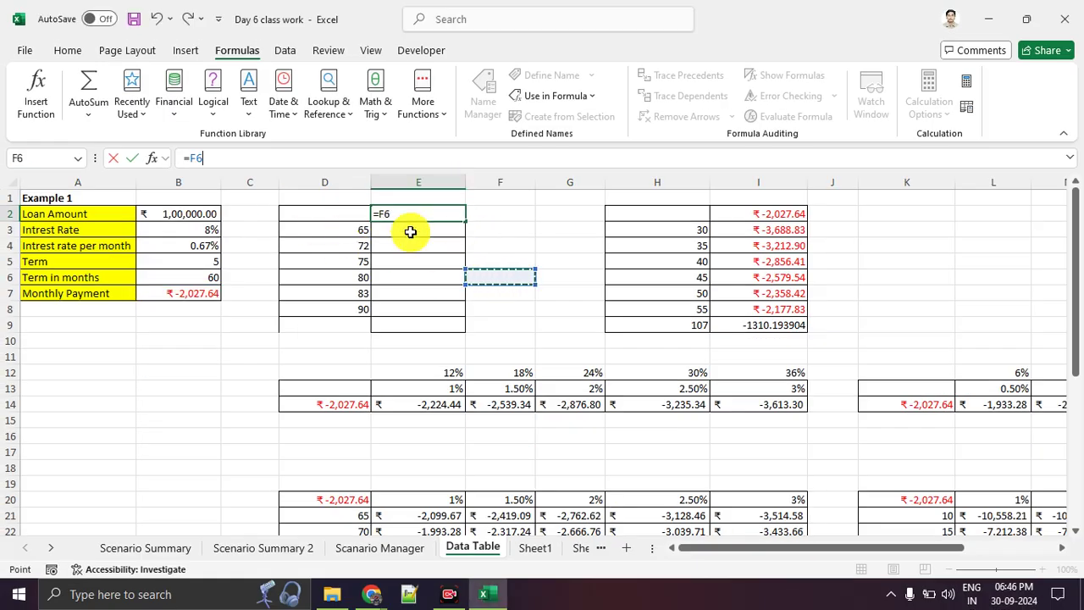
{"action": "key", "text": "Escape"}
{"action": "left_click_drag", "start_coordinate": [345, 213], "coordinate": [426, 305]}
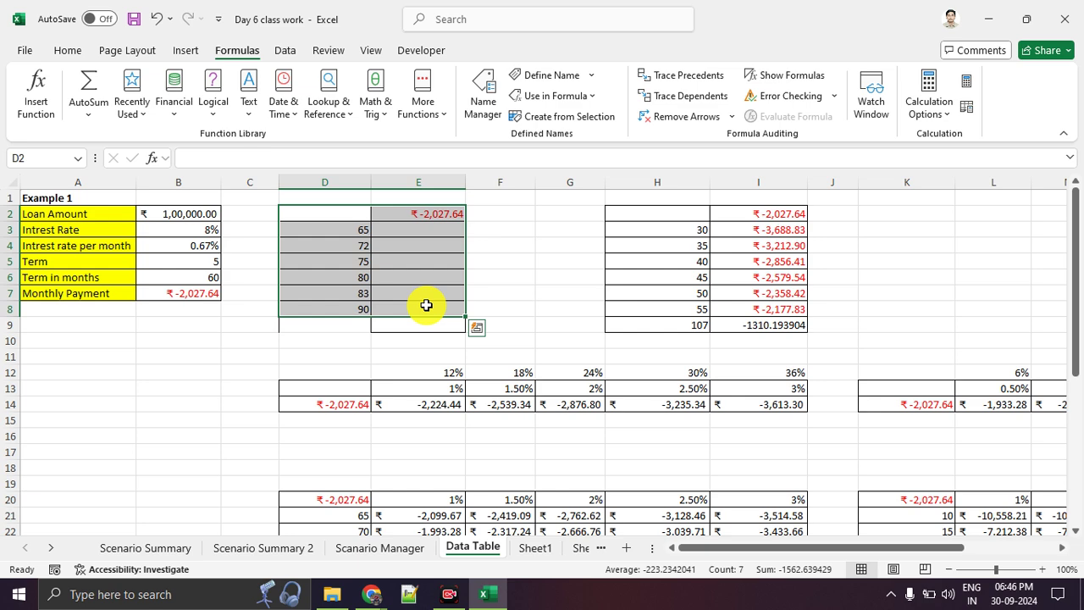
Step: Open the Data Table dialog from Data > What-If Analysis and move it aside
{"action": "left_click", "coordinate": [286, 53]}
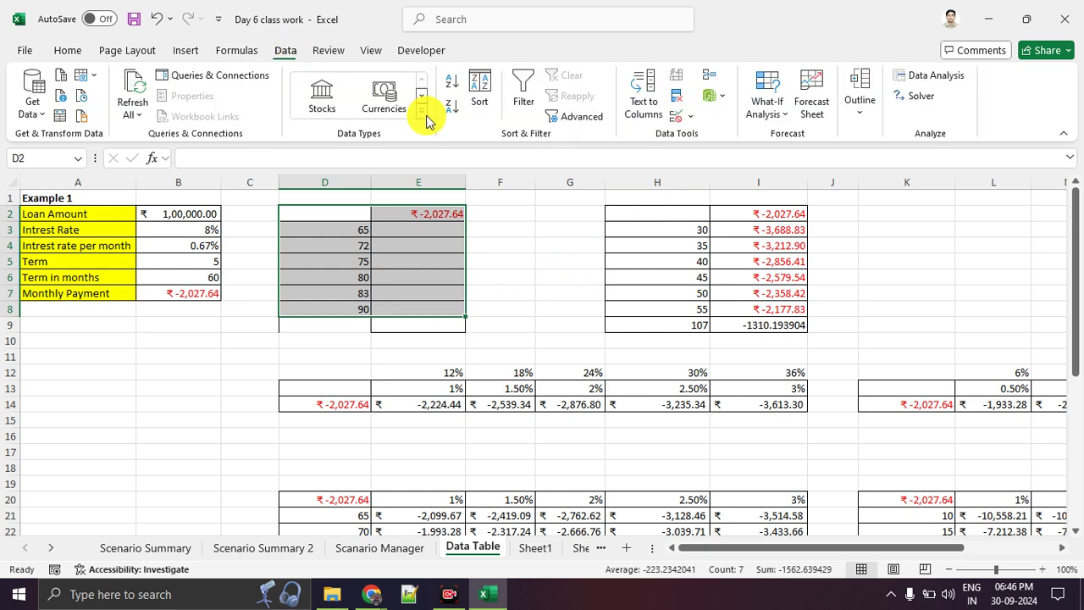
{"action": "left_click", "coordinate": [763, 118]}
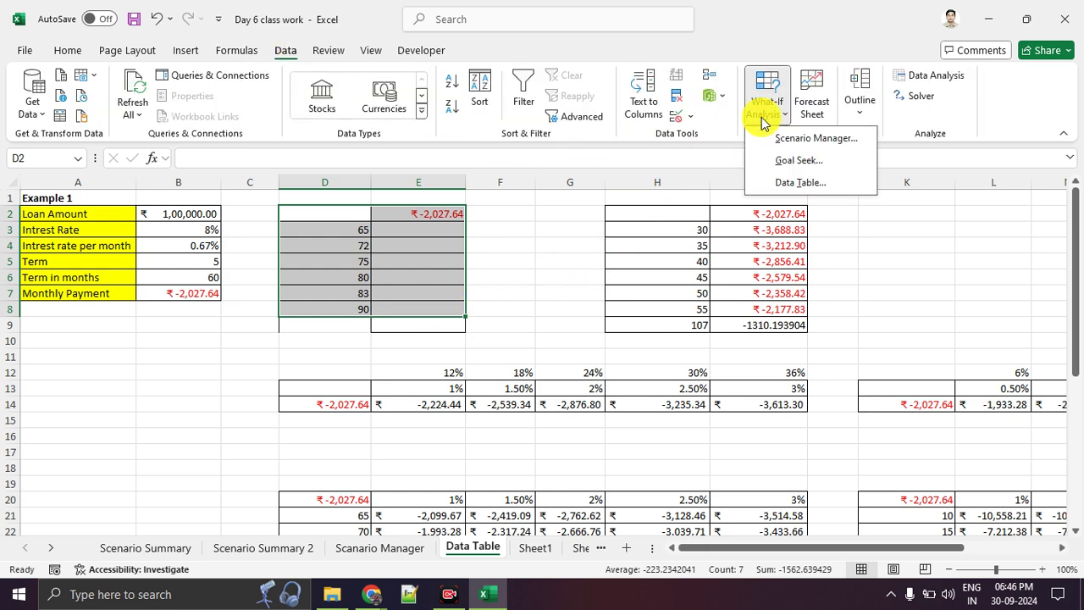
{"action": "left_click", "coordinate": [773, 184]}
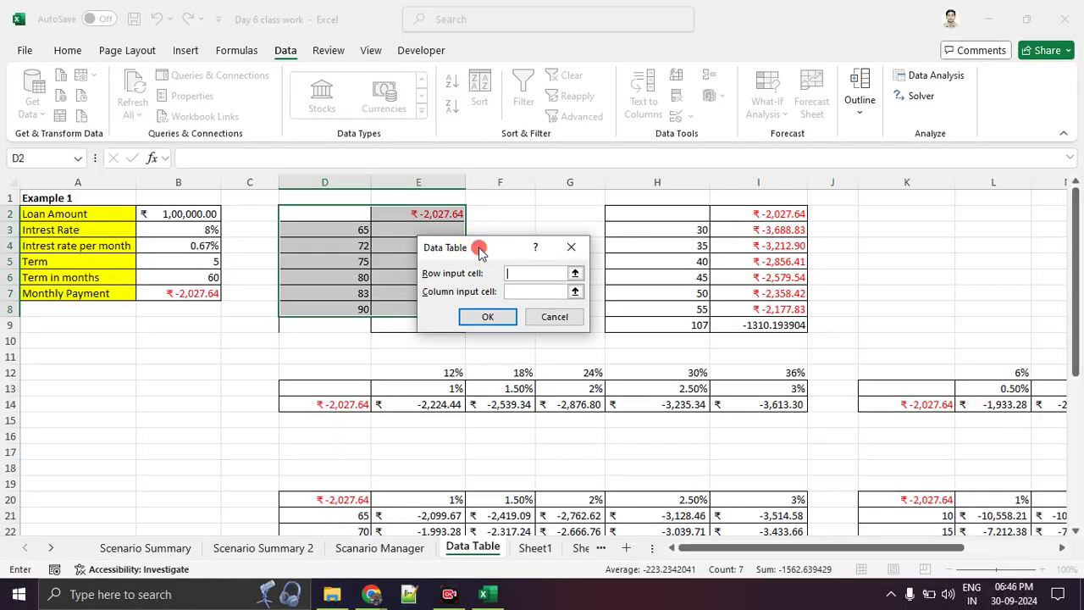
{"action": "left_click_drag", "start_coordinate": [491, 248], "coordinate": [641, 187]}
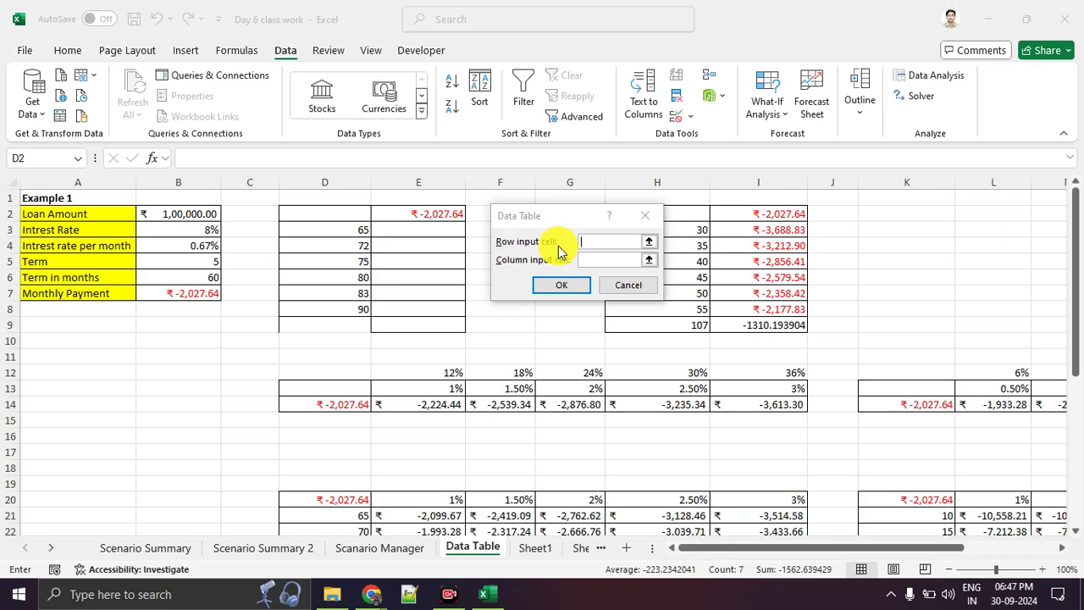
{"action": "left_click", "coordinate": [839, 274]}
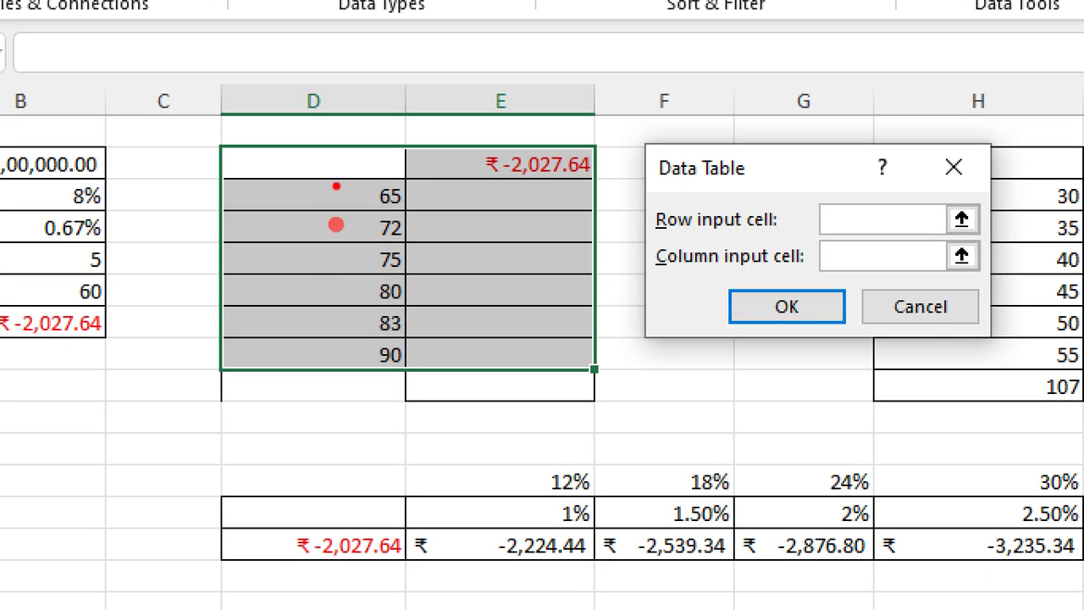
{"action": "left_click_drag", "start_coordinate": [337, 185], "coordinate": [356, 172]}
{"action": "left_click_drag", "start_coordinate": [315, 218], "coordinate": [341, 209]}
{"action": "left_click_drag", "start_coordinate": [310, 249], "coordinate": [336, 241]}
{"action": "left_click_drag", "start_coordinate": [315, 279], "coordinate": [339, 271]}
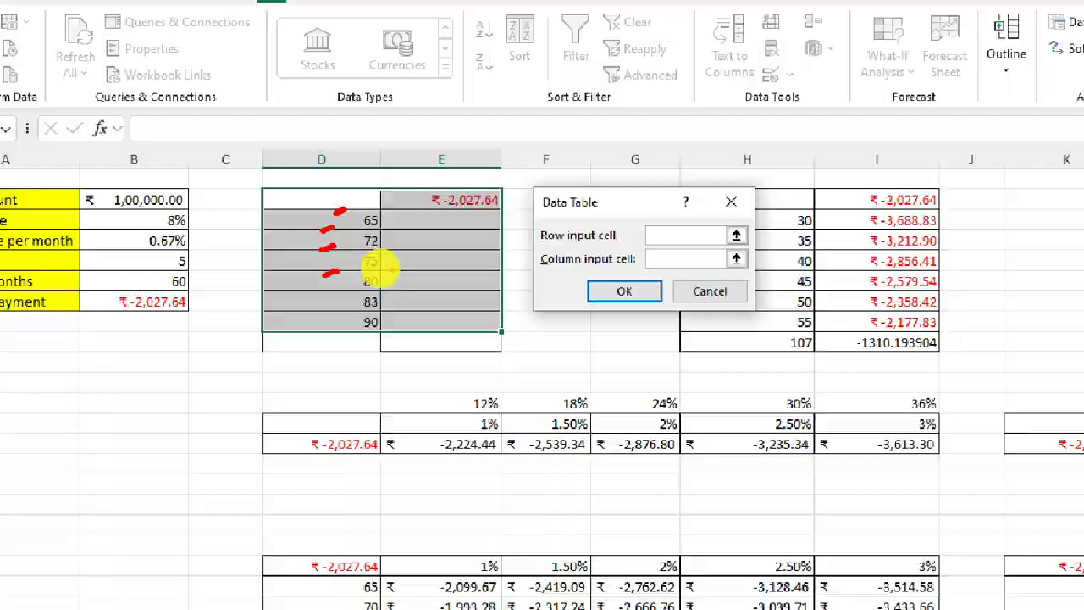
{"action": "left_click", "coordinate": [624, 291]}
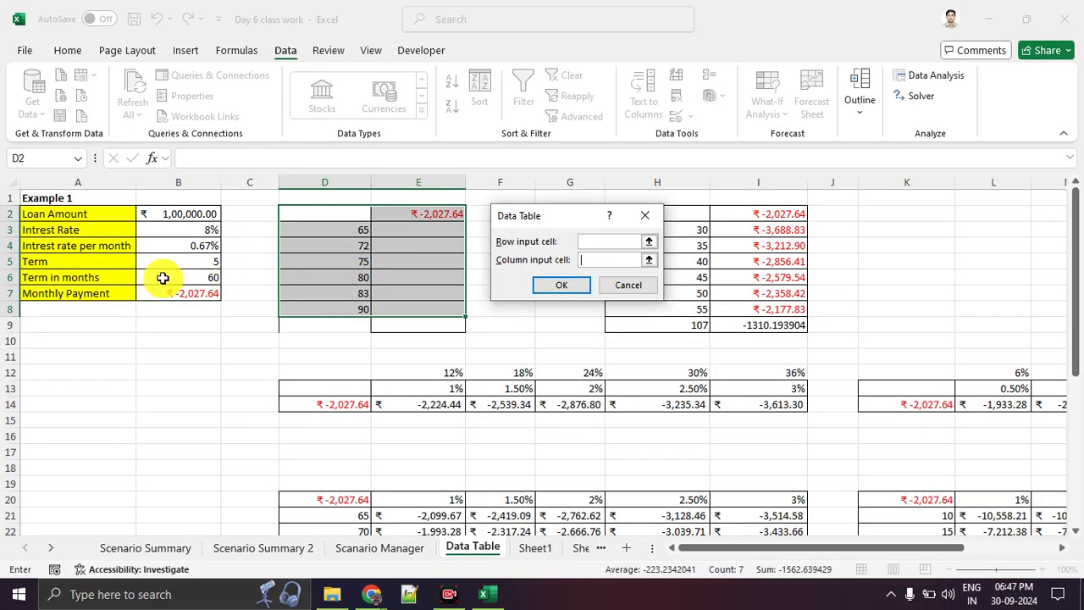
Step: Set the column input cell to $B$6 and confirm, filling E3:E8 with payments
{"action": "left_click", "coordinate": [180, 277]}
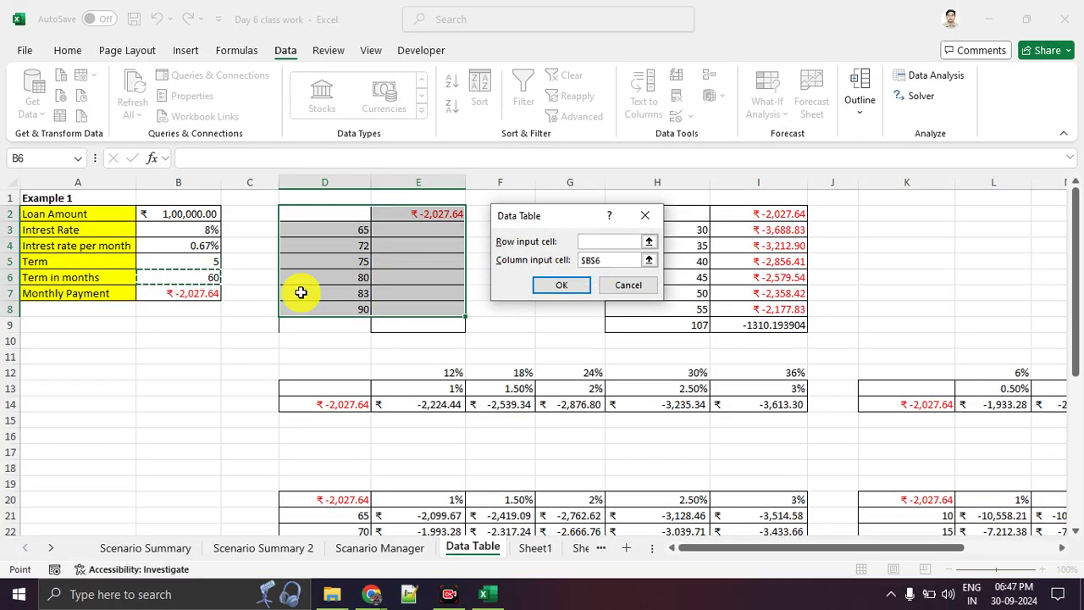
{"action": "left_click_drag", "start_coordinate": [227, 278], "coordinate": [307, 241]}
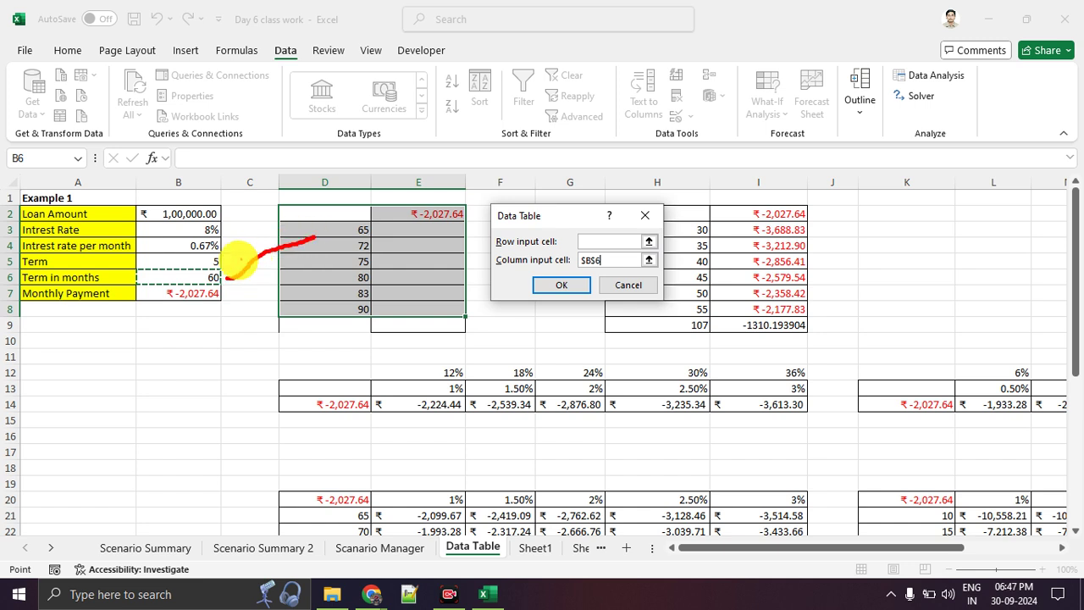
{"action": "mouse_move", "coordinate": [223, 280]}
{"action": "left_mouse_down"}
{"action": "mouse_move", "coordinate": [314, 236]}
{"action": "mouse_move", "coordinate": [243, 276]}
{"action": "mouse_move", "coordinate": [335, 258]}
{"action": "mouse_move", "coordinate": [229, 279]}
{"action": "mouse_move", "coordinate": [335, 272]}
{"action": "left_mouse_up"}
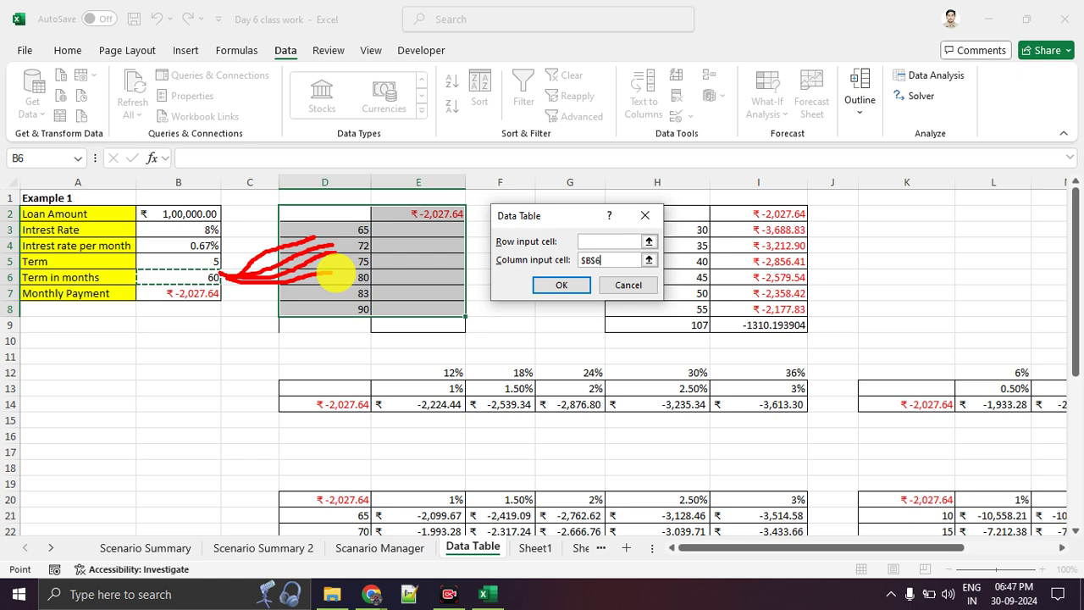
{"action": "left_click_drag", "start_coordinate": [227, 278], "coordinate": [333, 288]}
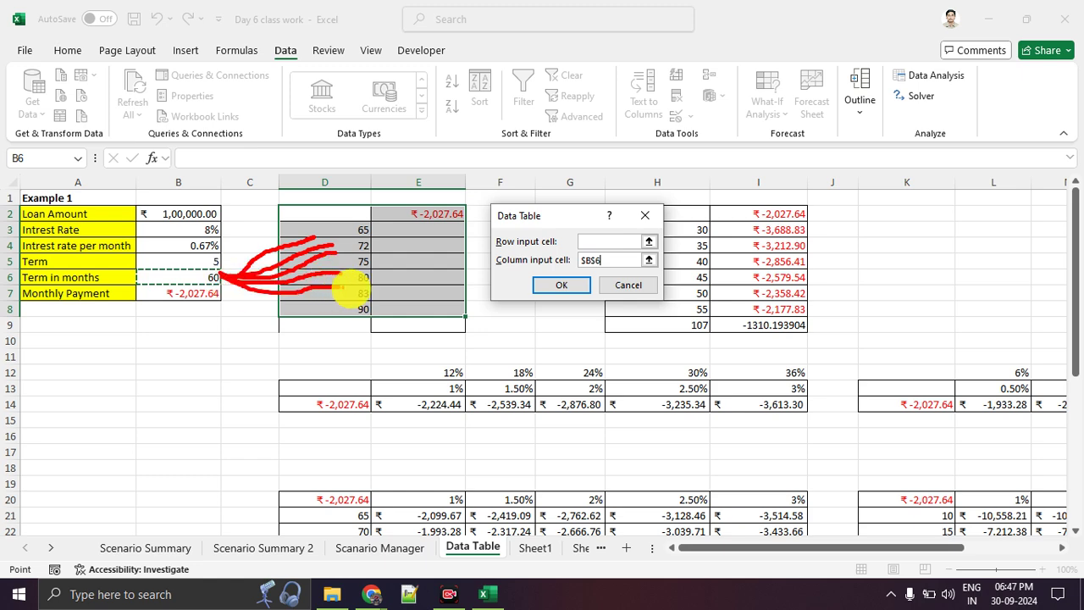
{"action": "left_click", "coordinate": [565, 283]}
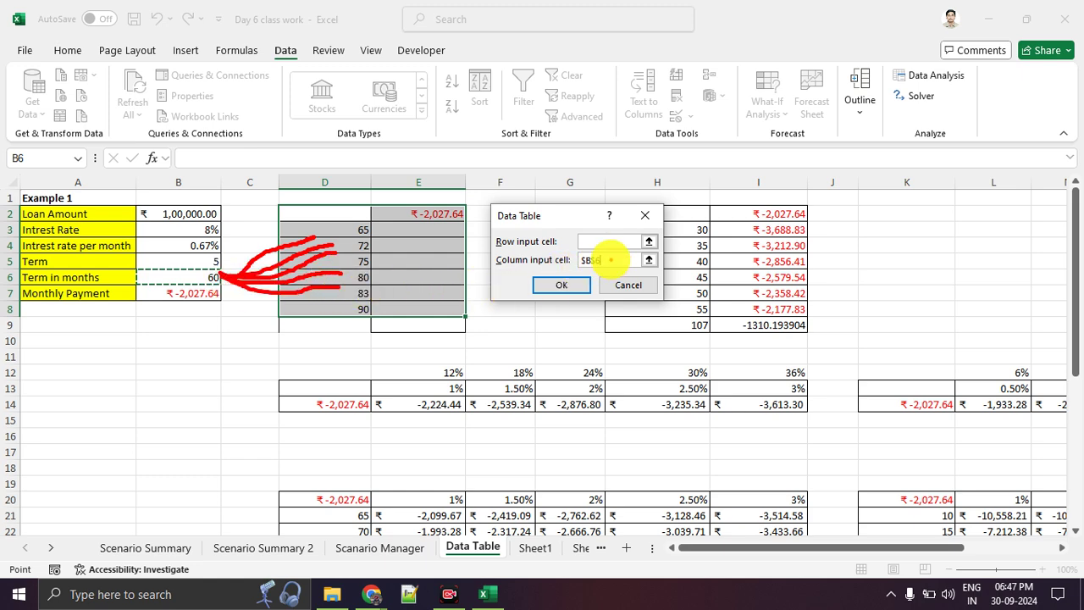
{"action": "left_click", "coordinate": [562, 285]}
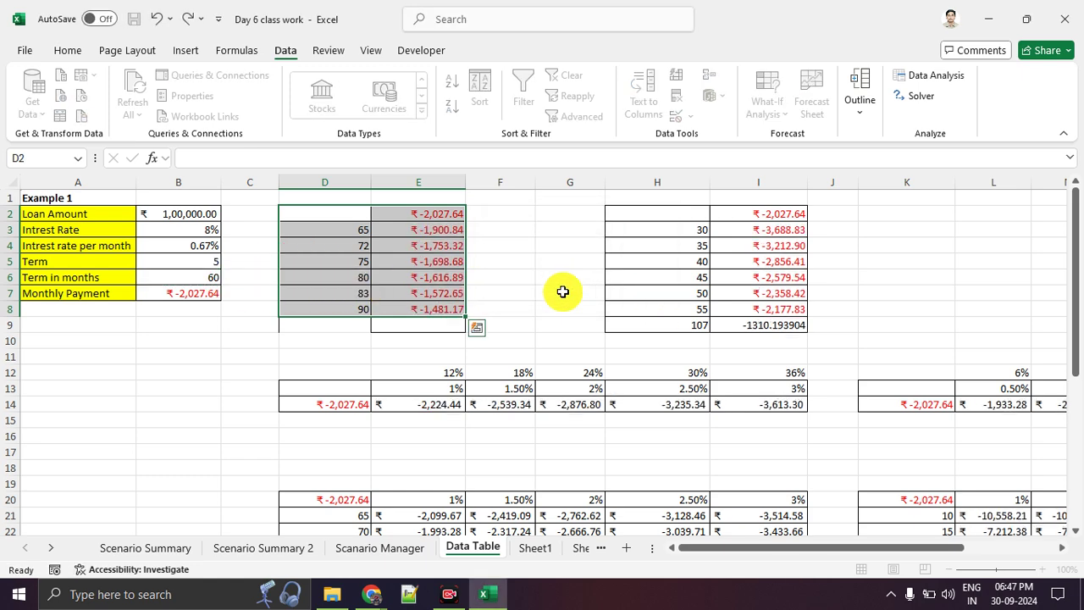
Step: Review the filled term table and the term-in-months formula in B6
{"action": "left_click", "coordinate": [556, 326]}
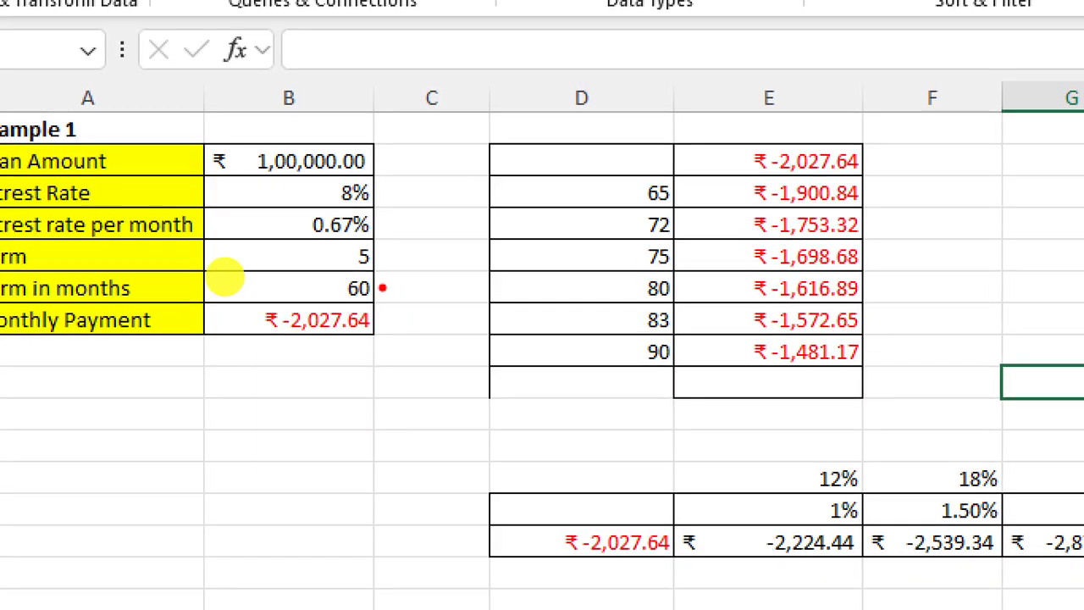
{"action": "left_click_drag", "start_coordinate": [383, 288], "coordinate": [381, 316]}
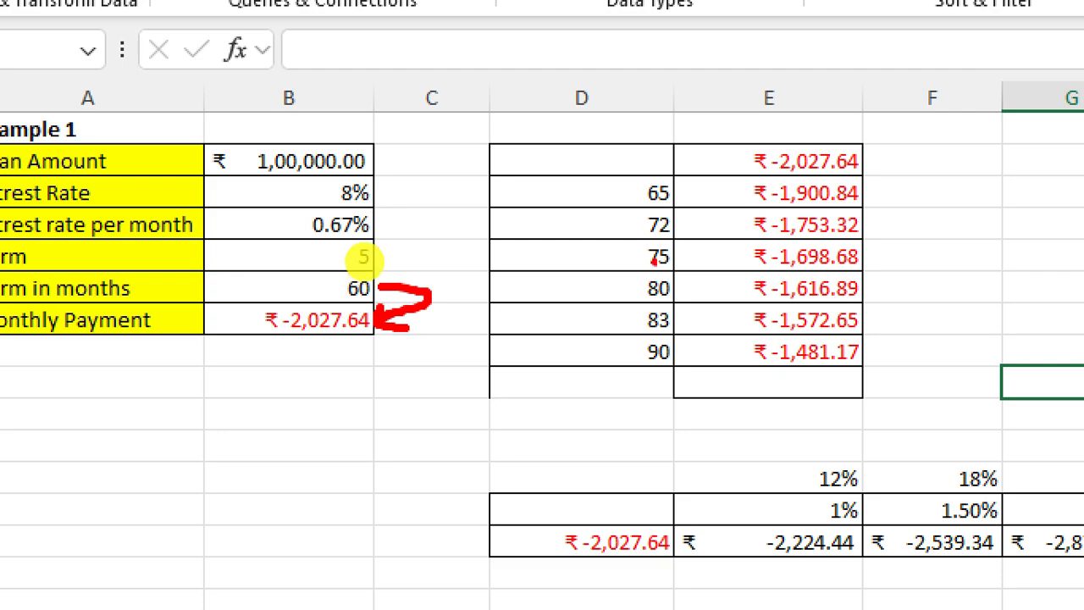
{"action": "left_click_drag", "start_coordinate": [612, 183], "coordinate": [669, 173]}
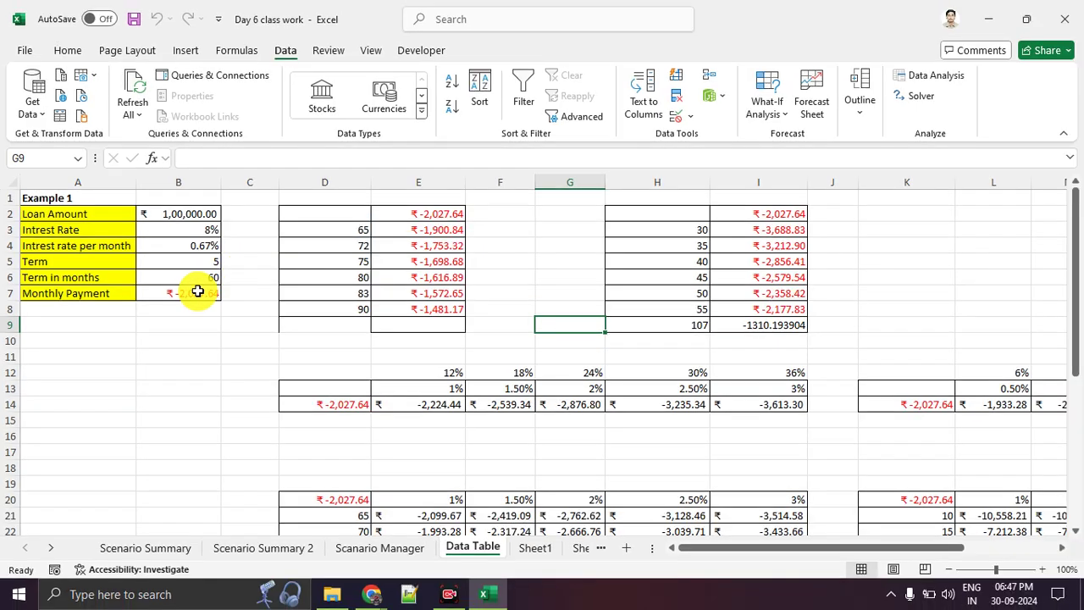
{"action": "left_click", "coordinate": [353, 282]}
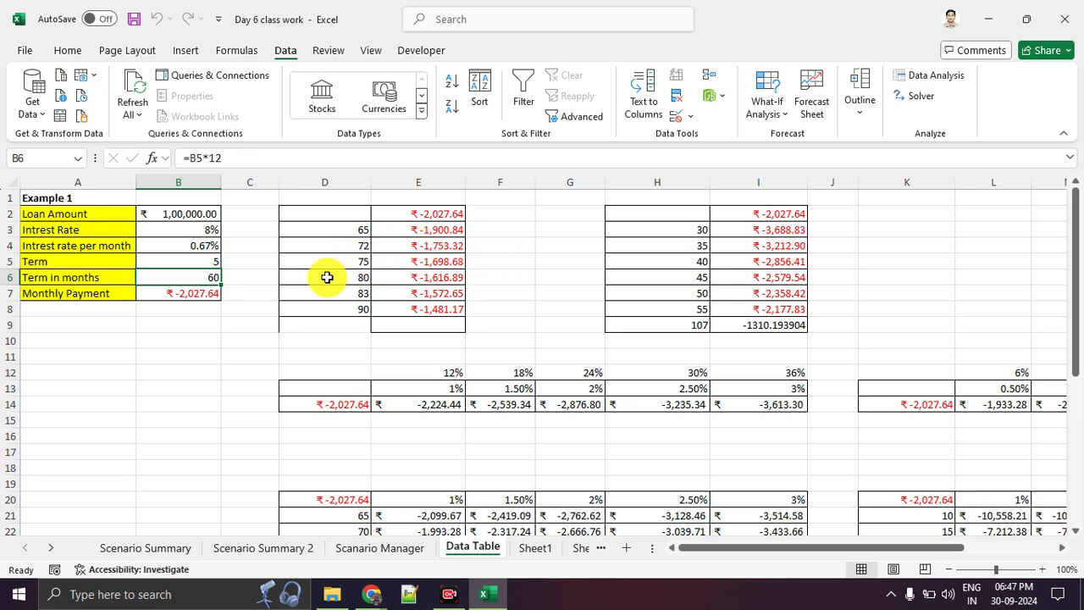
Step: Change the term in years in B5 to 6, making the payment ₹-1,753.32
{"action": "left_click", "coordinate": [200, 262]}
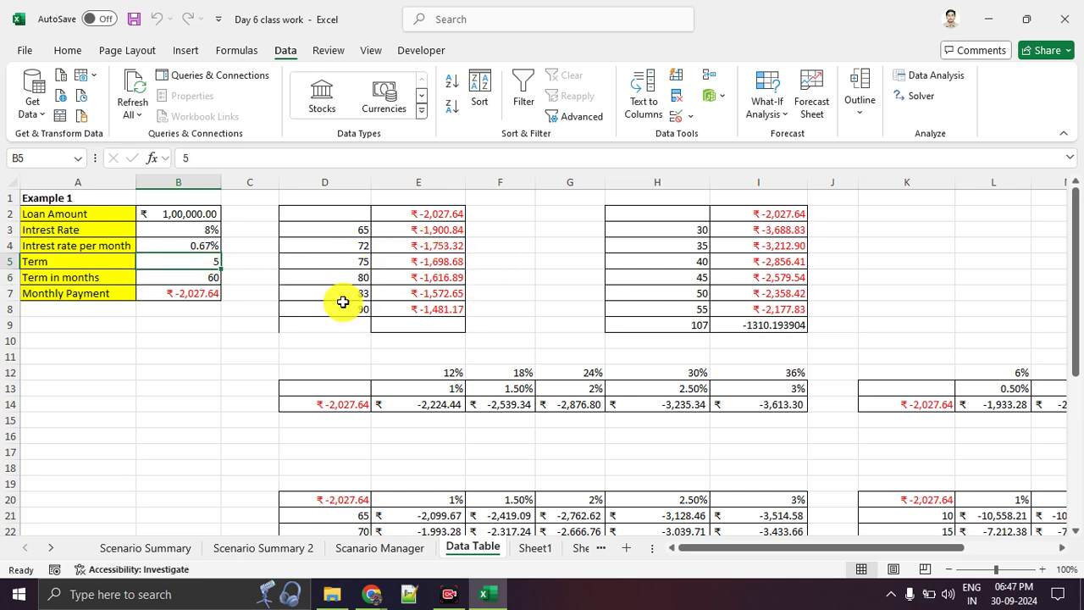
{"action": "type", "text": "6"}
{"action": "key", "text": "Return"}
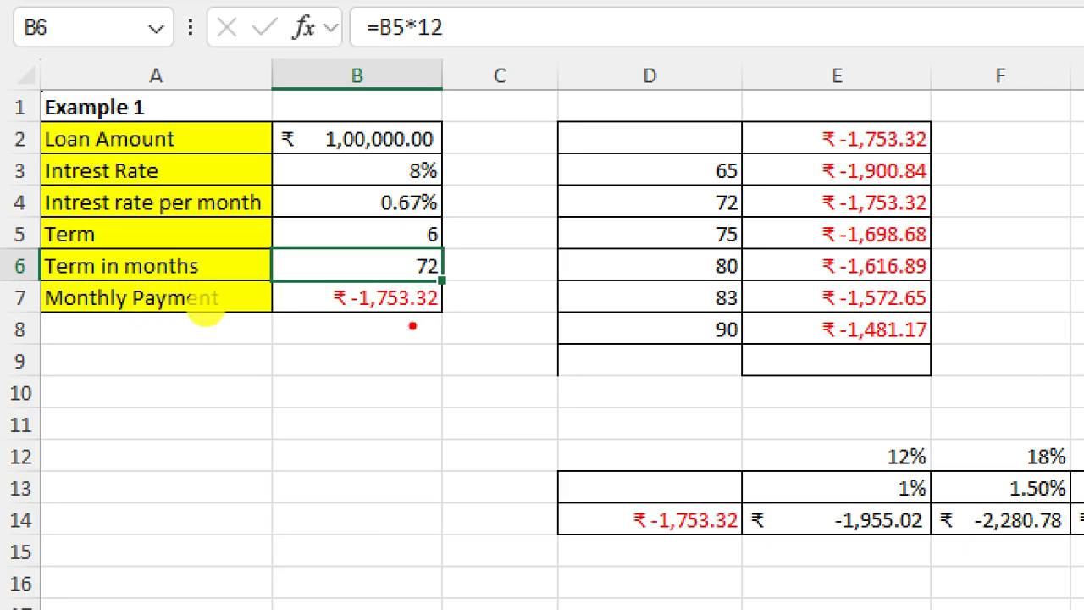
{"action": "mouse_move", "coordinate": [307, 325]}
{"action": "left_mouse_down"}
{"action": "mouse_move", "coordinate": [472, 317]}
{"action": "mouse_move", "coordinate": [616, 190]}
{"action": "mouse_move", "coordinate": [683, 193]}
{"action": "left_mouse_up"}
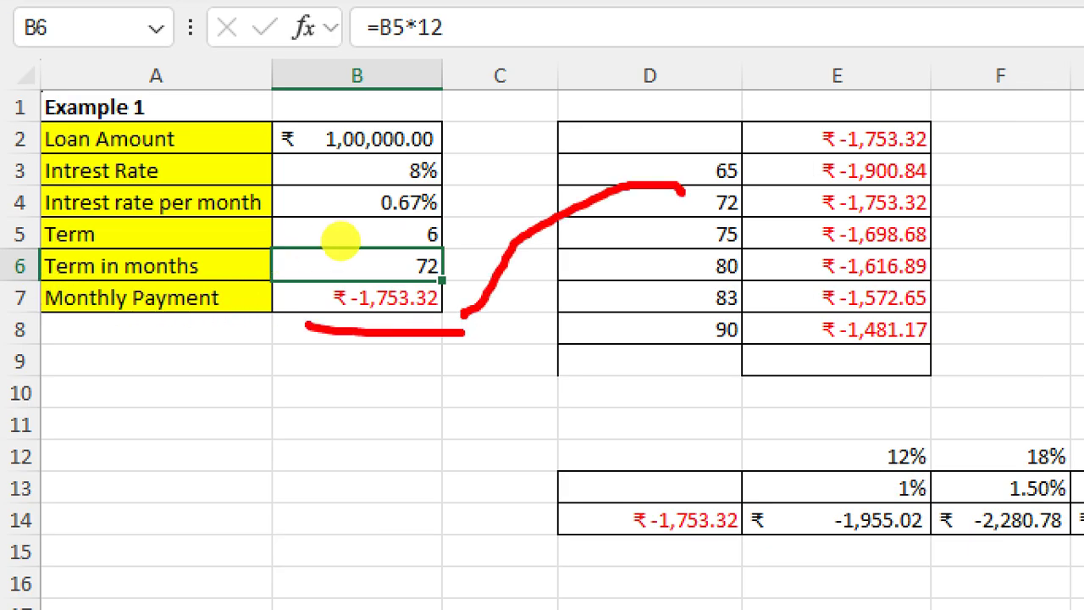
{"action": "left_click_drag", "start_coordinate": [801, 224], "coordinate": [953, 227]}
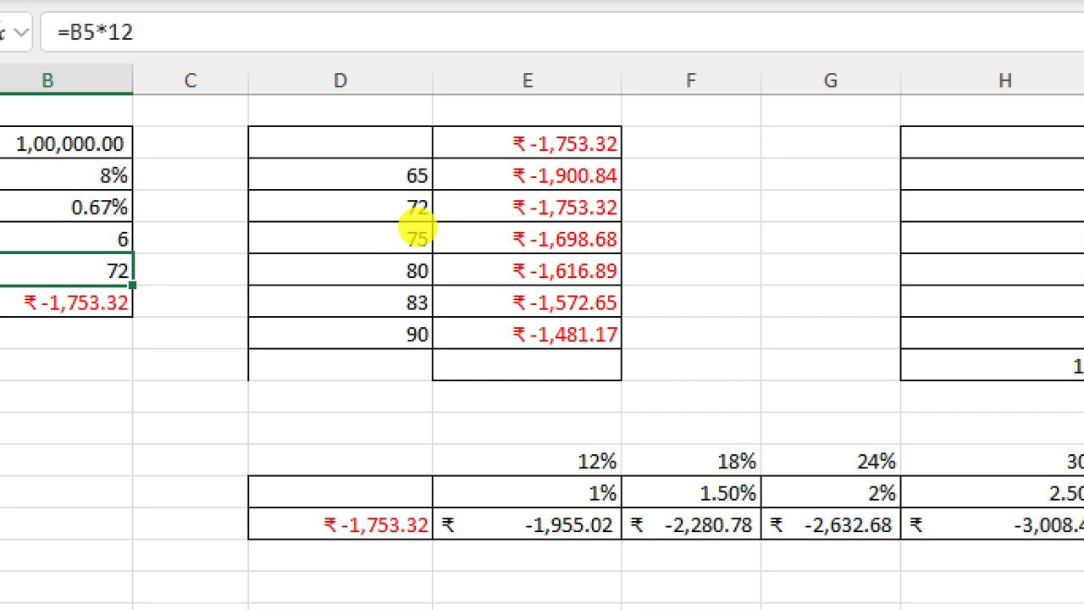
Step: Mark up the sheet with pen strokes, clear them, and inspect the annual-rate formula in E12
{"action": "left_click_drag", "start_coordinate": [487, 196], "coordinate": [744, 193]}
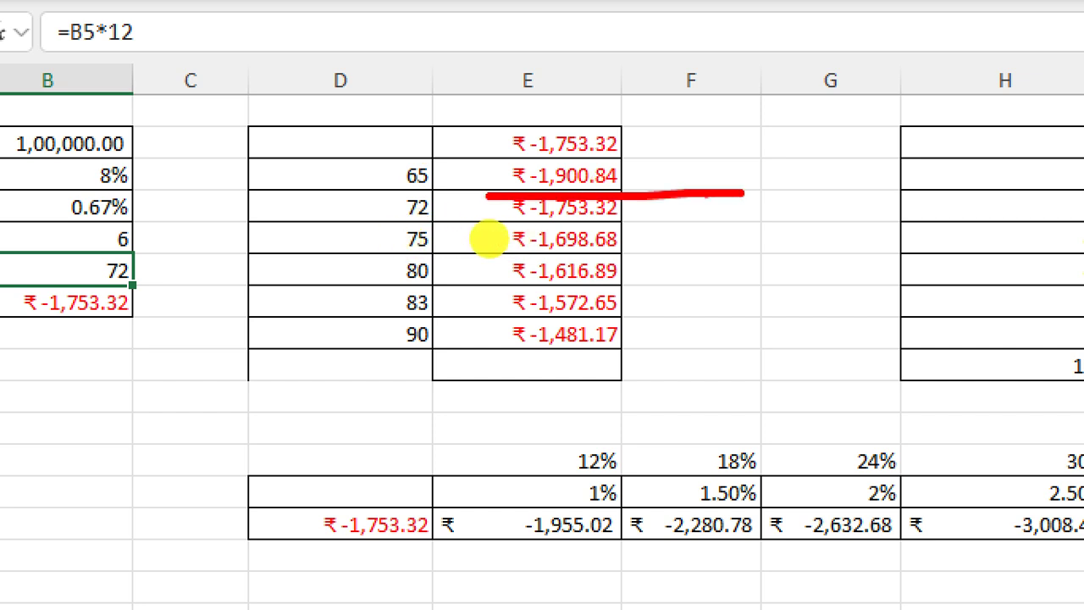
{"action": "left_click_drag", "start_coordinate": [360, 169], "coordinate": [438, 137]}
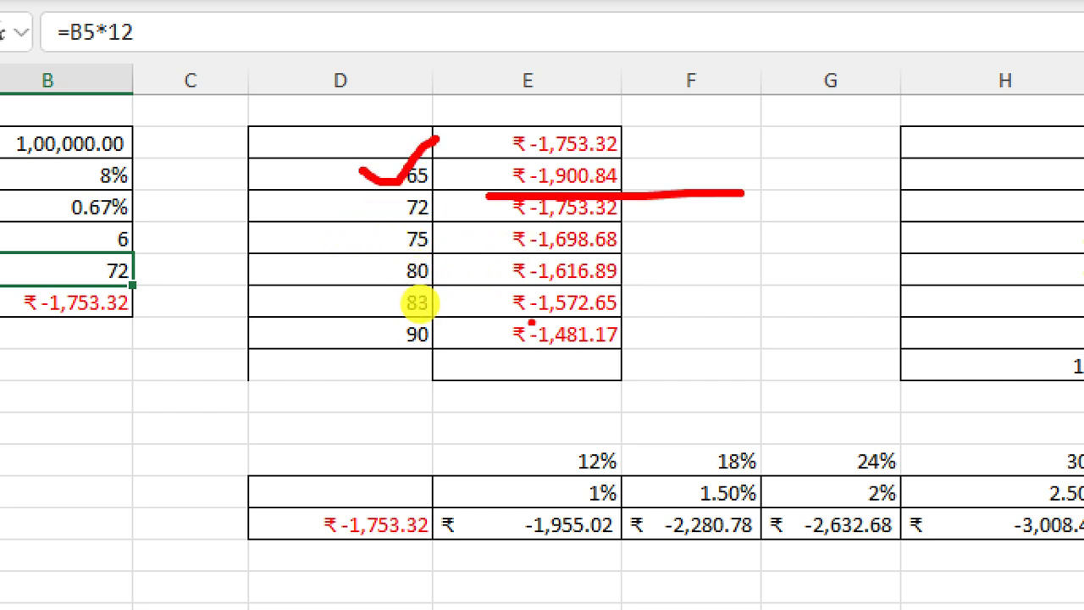
{"action": "left_click_drag", "start_coordinate": [489, 290], "coordinate": [696, 288]}
{"action": "left_click_drag", "start_coordinate": [363, 266], "coordinate": [450, 237]}
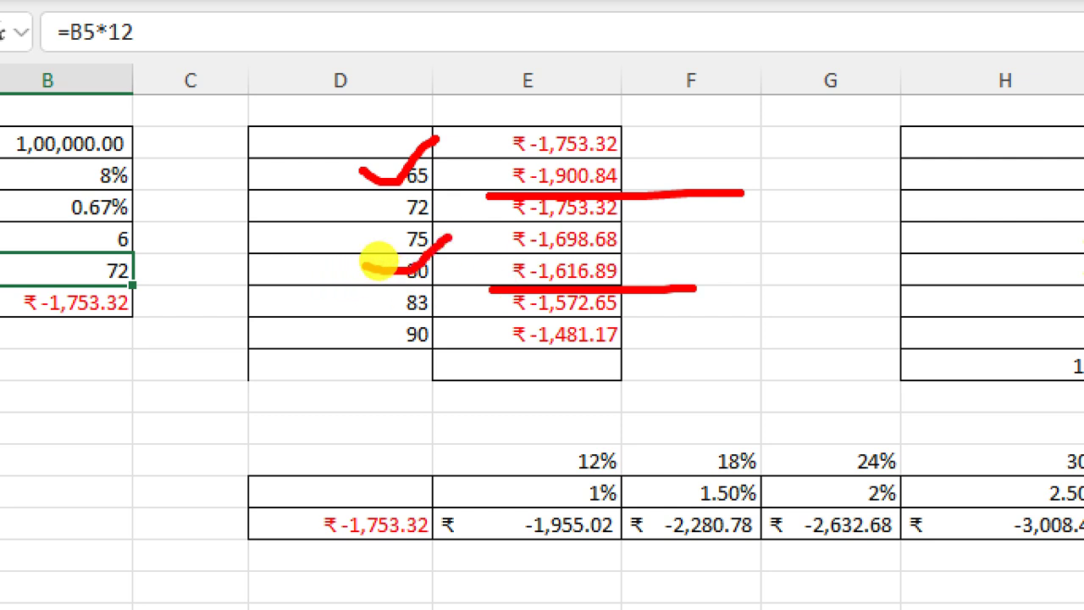
{"action": "left_click_drag", "start_coordinate": [500, 350], "coordinate": [691, 350]}
{"action": "left_click_drag", "start_coordinate": [381, 337], "coordinate": [485, 303]}
{"action": "key", "text": "Escape"}
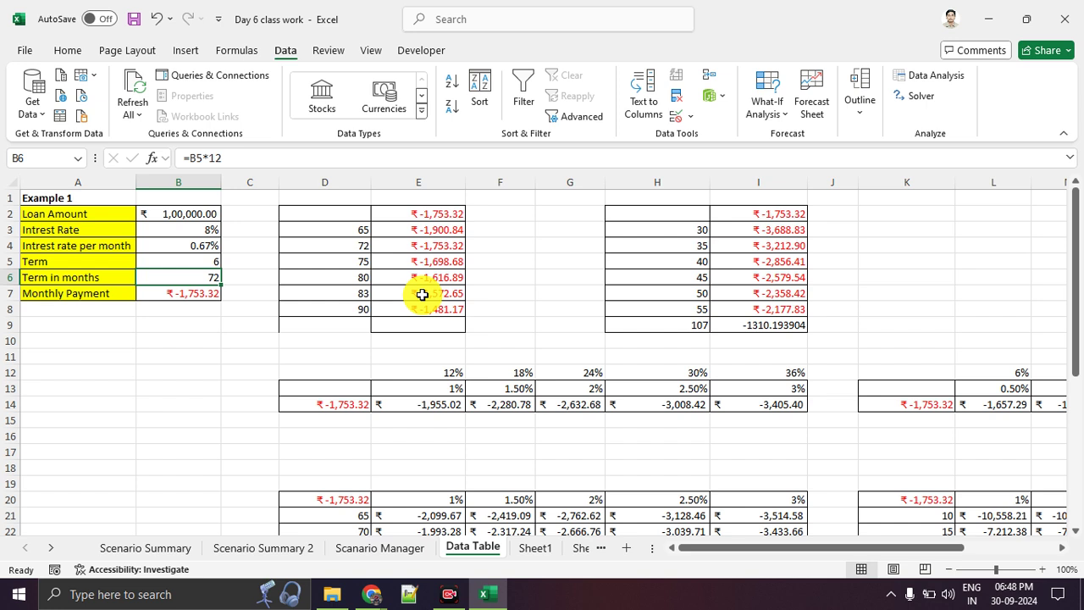
{"action": "left_click", "coordinate": [434, 371]}
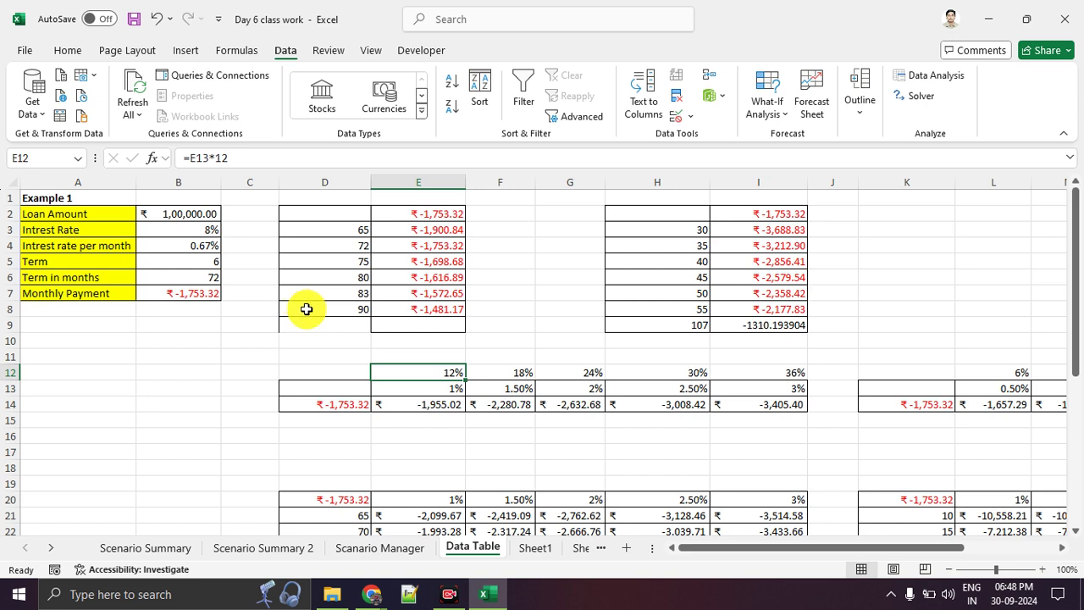
Step: Clear the old row-14 payments and link D14 to the monthly payment with =B7
{"action": "left_click", "coordinate": [458, 436]}
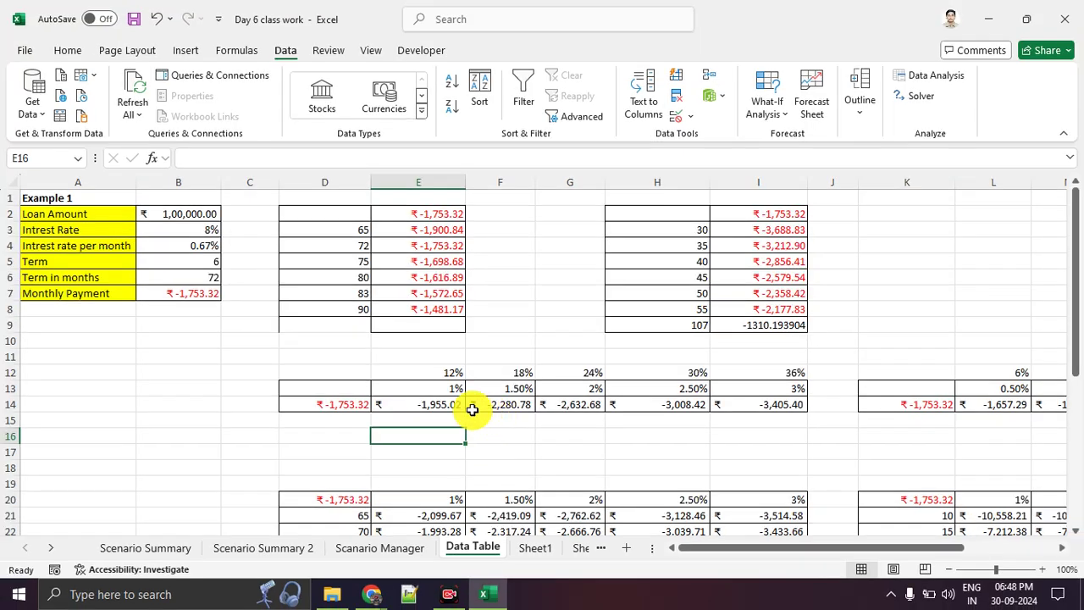
{"action": "left_click_drag", "start_coordinate": [464, 406], "coordinate": [735, 408]}
{"action": "key", "text": "Delete"}
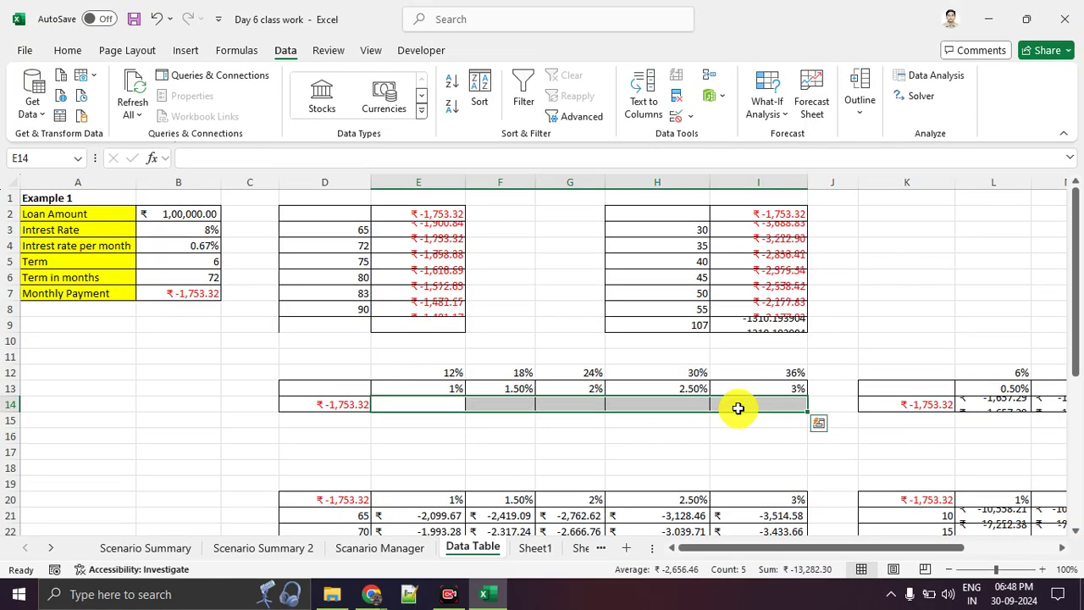
{"action": "left_click", "coordinate": [344, 433]}
{"action": "left_click", "coordinate": [342, 404]}
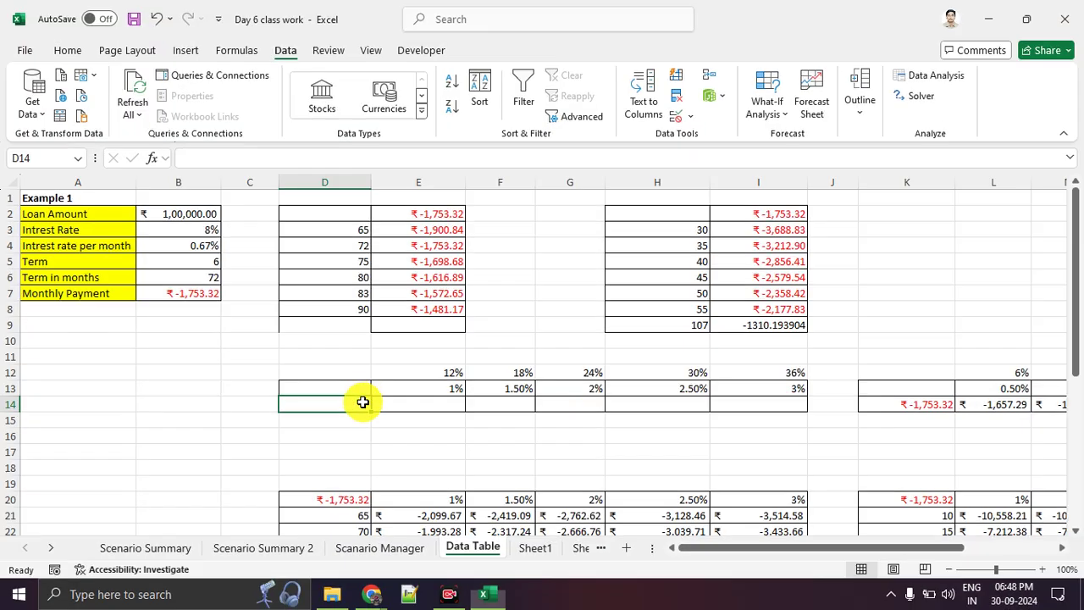
{"action": "type", "text": "="}
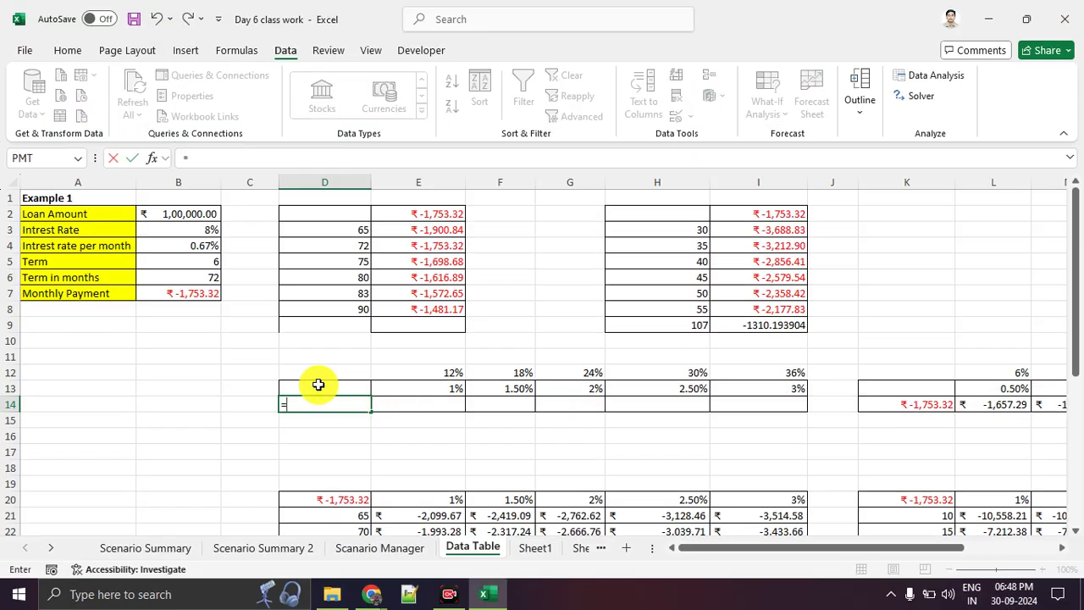
{"action": "left_click", "coordinate": [193, 296]}
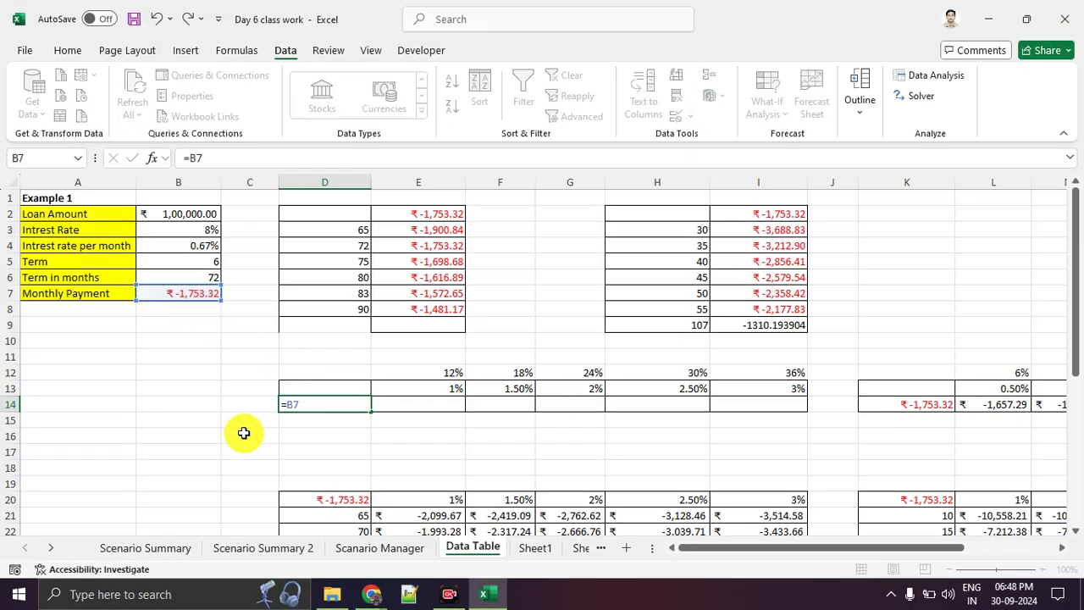
{"action": "key", "text": "Return"}
Step: Select the rate table D13:I14 and open the Data Table dialog
{"action": "left_click_drag", "start_coordinate": [331, 390], "coordinate": [753, 399]}
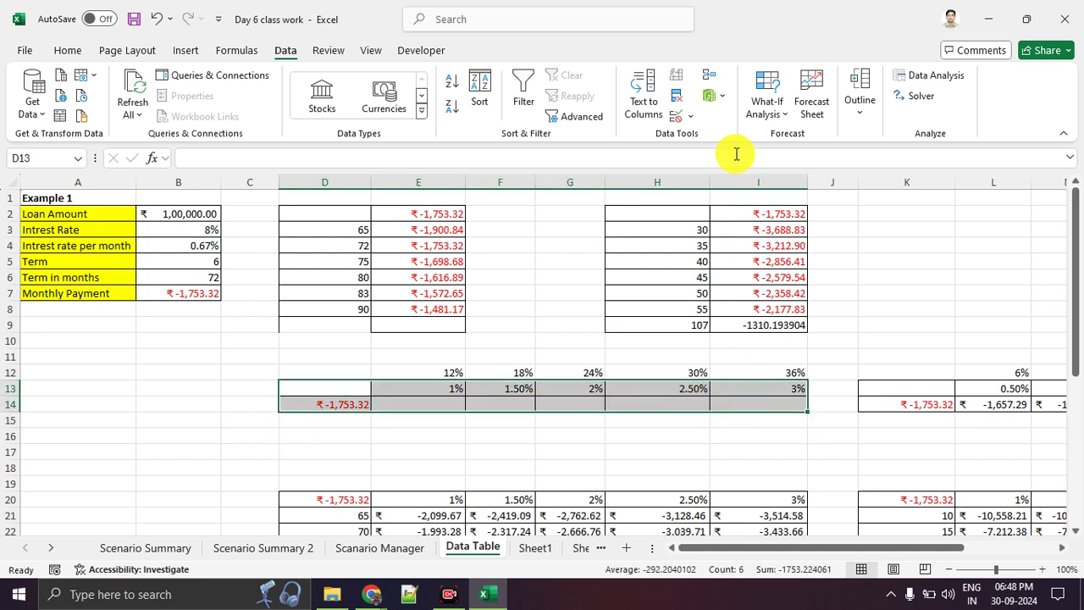
{"action": "left_click", "coordinate": [769, 109]}
{"action": "left_click", "coordinate": [783, 180]}
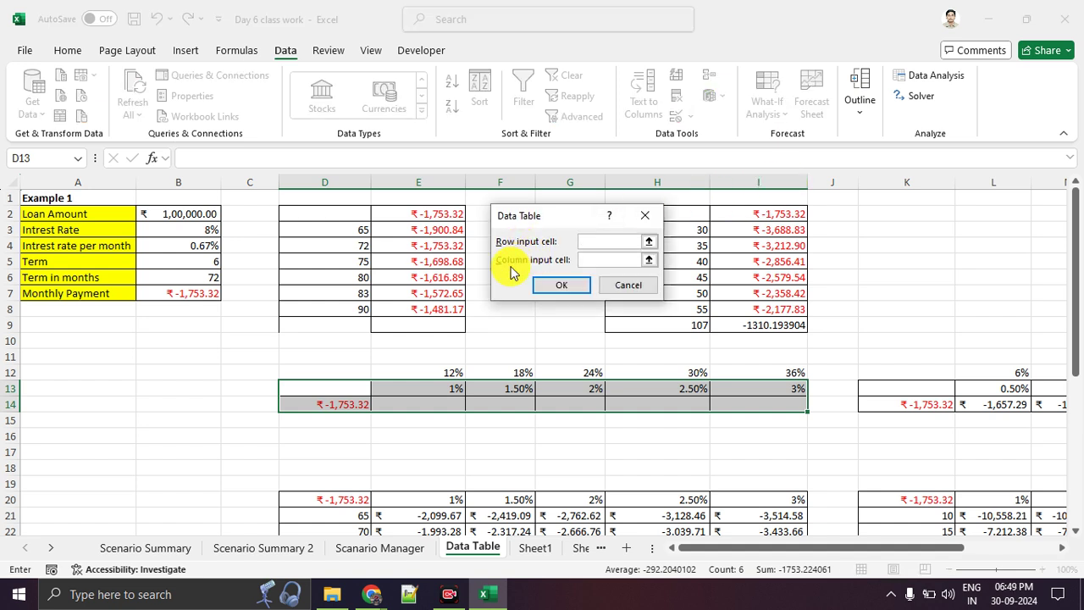
{"action": "left_click_drag", "start_coordinate": [431, 418], "coordinate": [611, 424]}
{"action": "left_click_drag", "start_coordinate": [625, 425], "coordinate": [771, 430]}
{"action": "mouse_move", "coordinate": [230, 242]}
{"action": "left_mouse_down"}
{"action": "mouse_move", "coordinate": [194, 239]}
{"action": "mouse_move", "coordinate": [219, 235]}
{"action": "mouse_move", "coordinate": [368, 305]}
{"action": "mouse_move", "coordinate": [412, 359]}
{"action": "left_mouse_up"}
{"action": "left_click_drag", "start_coordinate": [440, 350], "coordinate": [508, 350]}
{"action": "left_click_drag", "start_coordinate": [535, 352], "coordinate": [656, 355]}
{"action": "left_click_drag", "start_coordinate": [700, 357], "coordinate": [781, 353]}
{"action": "left_click_drag", "start_coordinate": [451, 246], "coordinate": [677, 257]}
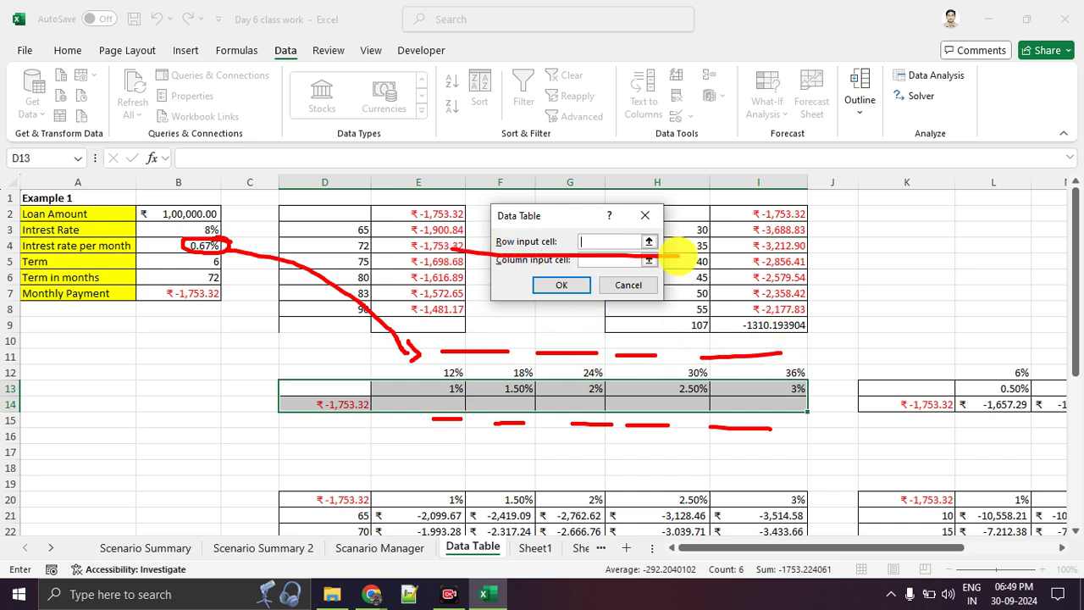
{"action": "key", "text": "Escape"}
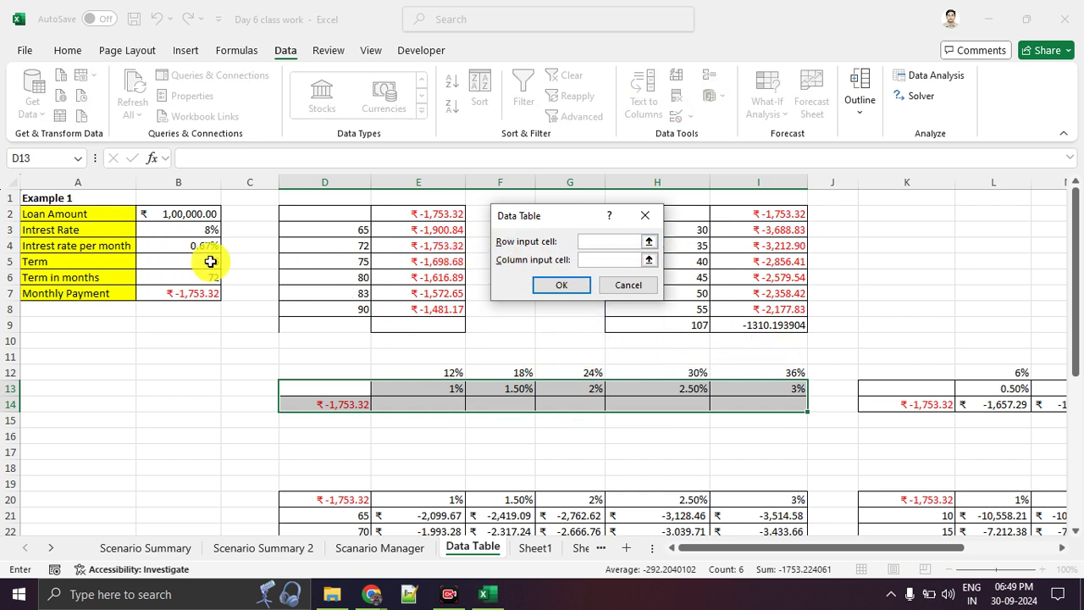
Step: Set B4 as row input, filling E14:I14 from ₹-1,955.02 at 1% to ₹-3,405.40 at 3%
{"action": "left_click", "coordinate": [189, 245]}
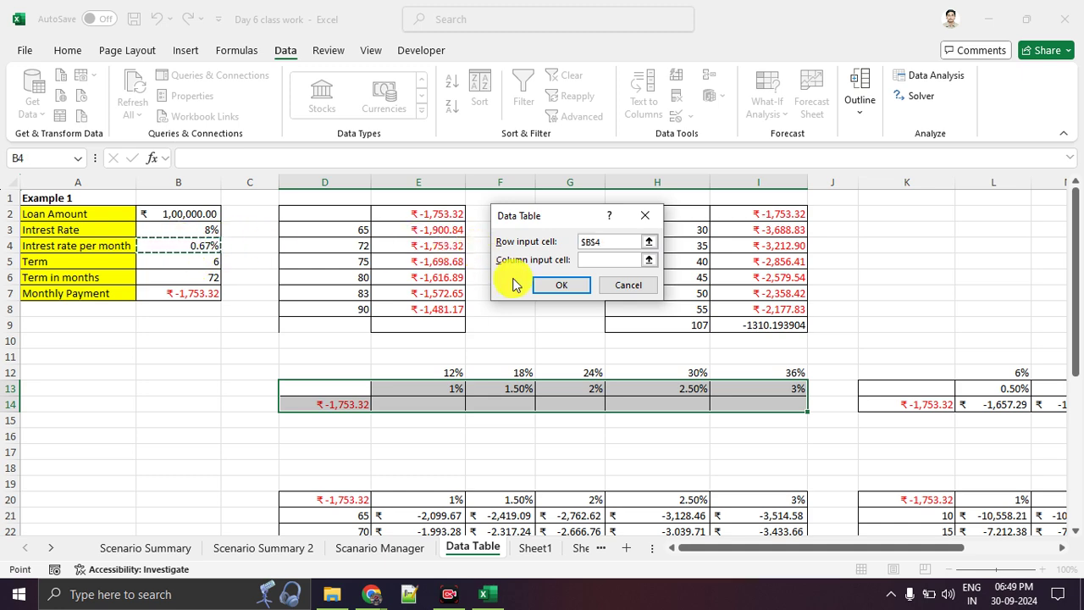
{"action": "left_click", "coordinate": [539, 284]}
{"action": "left_click", "coordinate": [509, 428]}
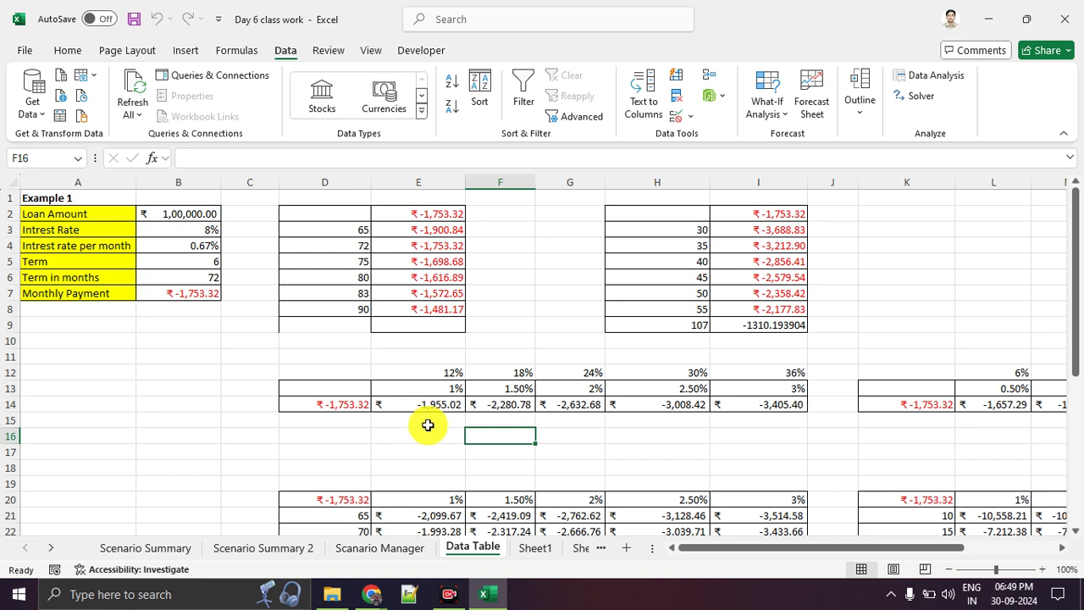
Step: Clear the term-length table's payment results in I2:I9
{"action": "left_click_drag", "start_coordinate": [339, 394], "coordinate": [753, 404]}
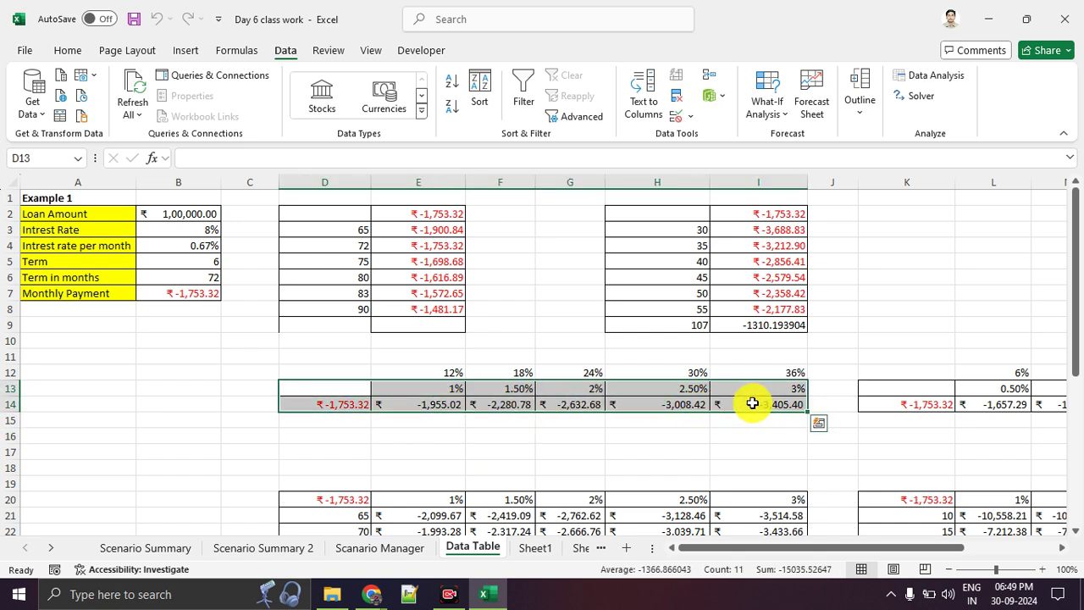
{"action": "left_click", "coordinate": [718, 449]}
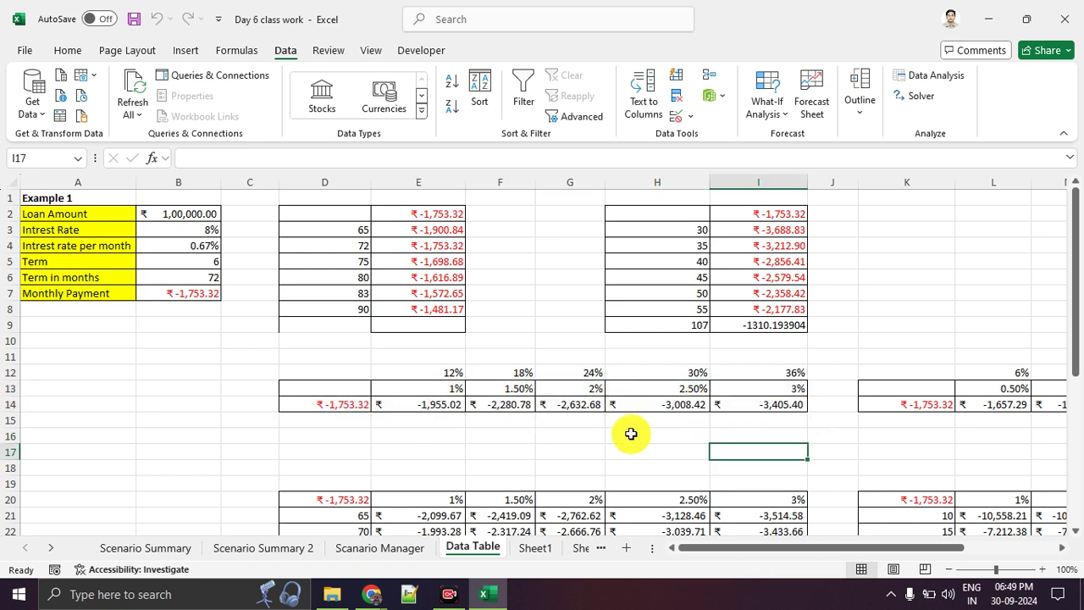
{"action": "left_click_drag", "start_coordinate": [845, 548], "coordinate": [1004, 557]}
{"action": "left_click_drag", "start_coordinate": [471, 231], "coordinate": [472, 326]}
{"action": "key", "text": "Delete"}
{"action": "left_click", "coordinate": [559, 273]}
{"action": "left_click_drag", "start_coordinate": [470, 197], "coordinate": [485, 335]}
{"action": "key", "text": "Delete"}
Step: Clear the second rate table's payments in L14:P14
{"action": "left_click_drag", "start_coordinate": [700, 405], "coordinate": [960, 420]}
{"action": "key", "text": "Delete"}
{"action": "left_click", "coordinate": [959, 451]}
{"action": "left_click_drag", "start_coordinate": [985, 547], "coordinate": [932, 560]}
Step: Review the emptied tables and the two-variable payment table at D20:I26
{"action": "left_click_drag", "start_coordinate": [440, 216], "coordinate": [564, 317]}
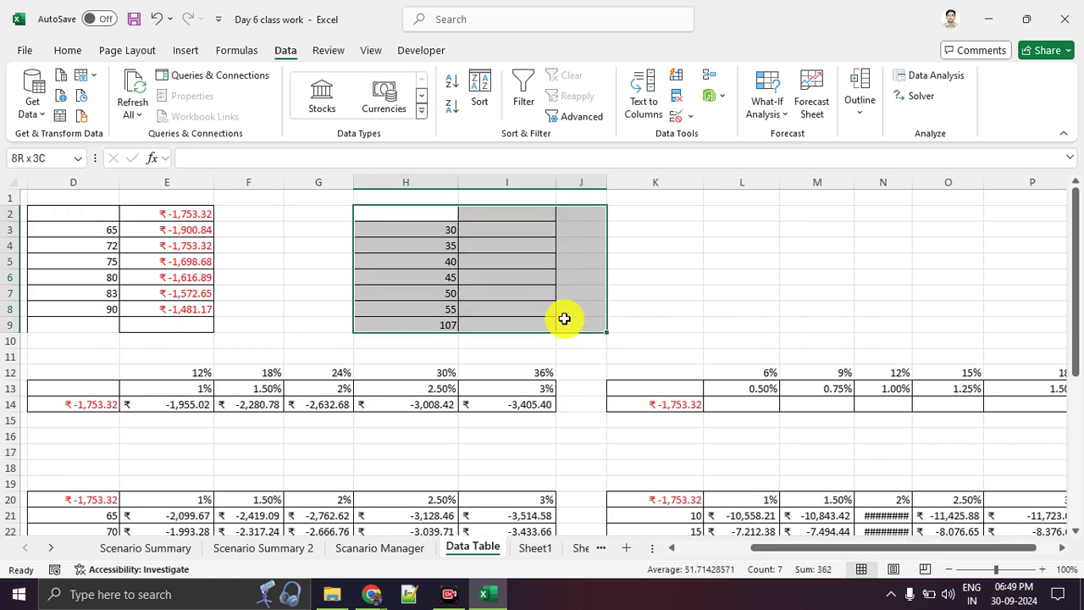
{"action": "left_click_drag", "start_coordinate": [689, 372], "coordinate": [1079, 446]}
{"action": "left_click", "coordinate": [852, 445]}
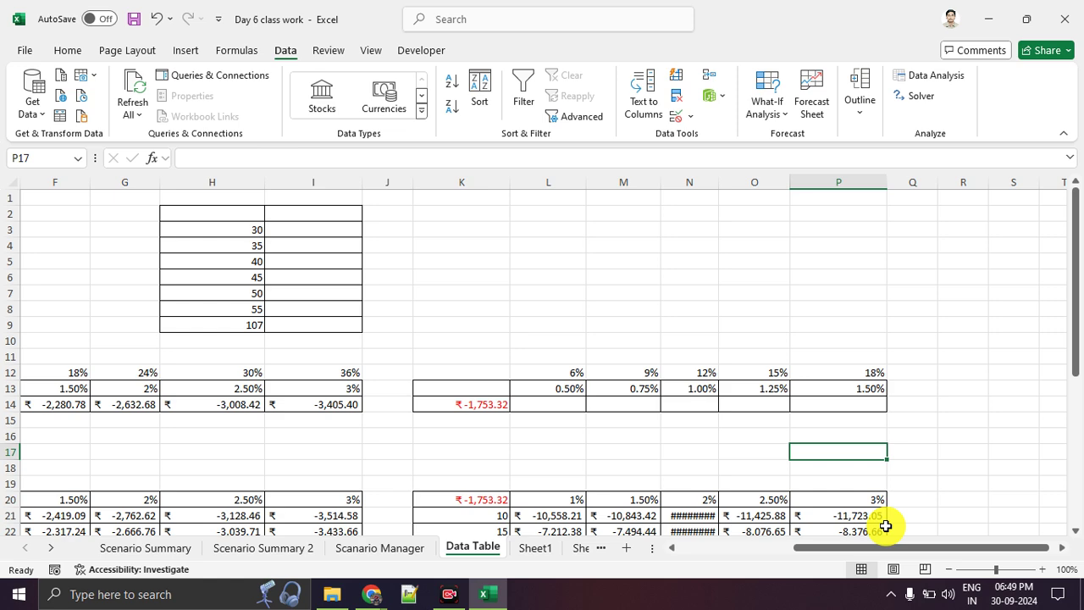
{"action": "left_click_drag", "start_coordinate": [885, 548], "coordinate": [743, 547]}
{"action": "scroll", "coordinate": [482, 389], "scroll_direction": "down", "scroll_amount": 4}
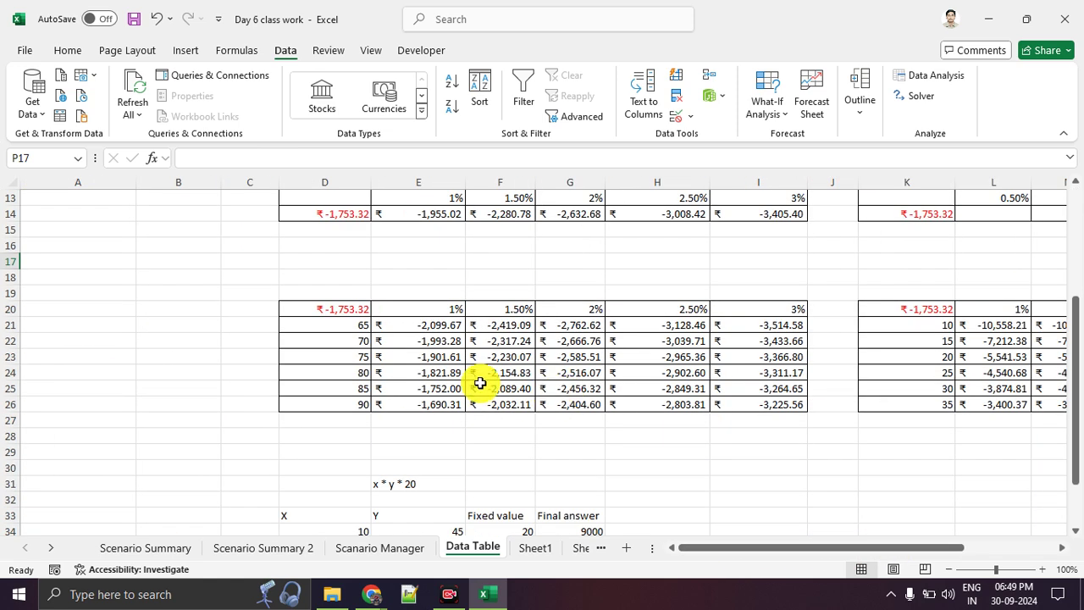
{"action": "left_click_drag", "start_coordinate": [370, 314], "coordinate": [796, 398]}
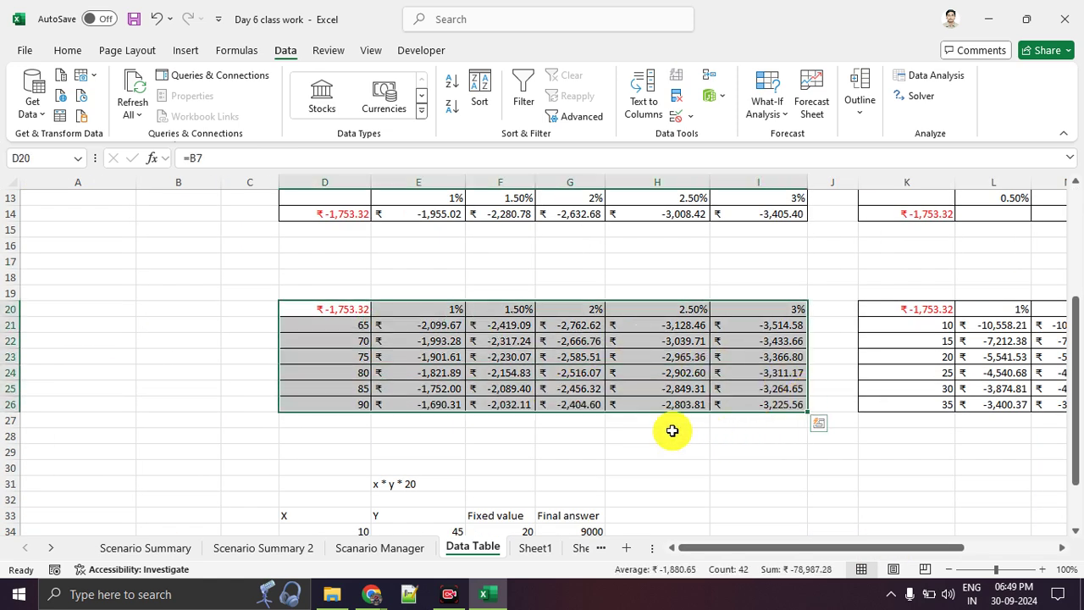
{"action": "scroll", "coordinate": [559, 401], "scroll_direction": "up", "scroll_amount": 3}
{"action": "scroll", "coordinate": [560, 401], "scroll_direction": "up", "scroll_amount": 1}
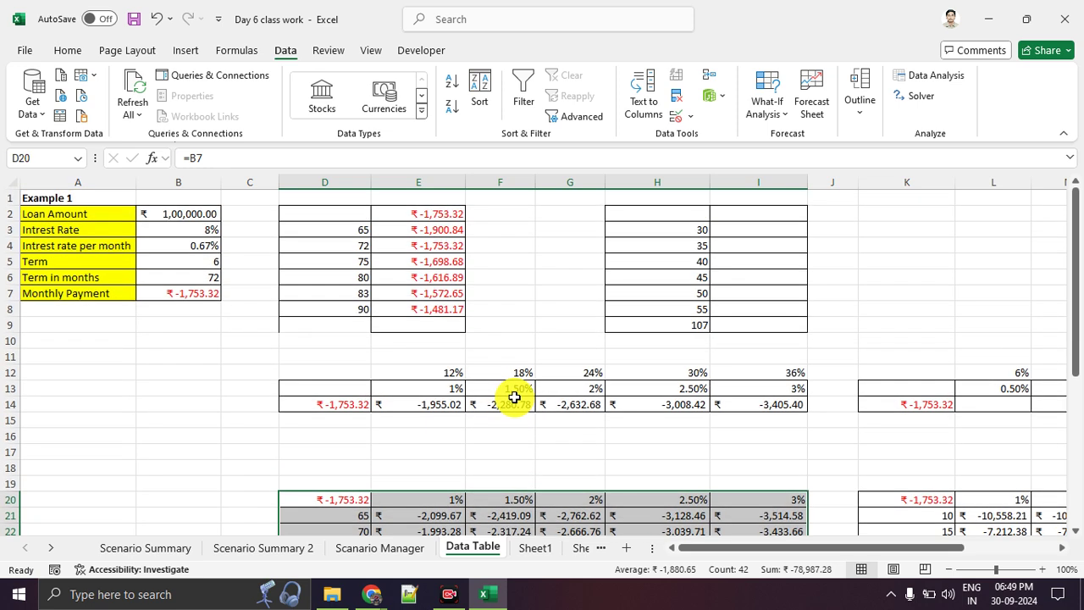
{"action": "left_click", "coordinate": [524, 436]}
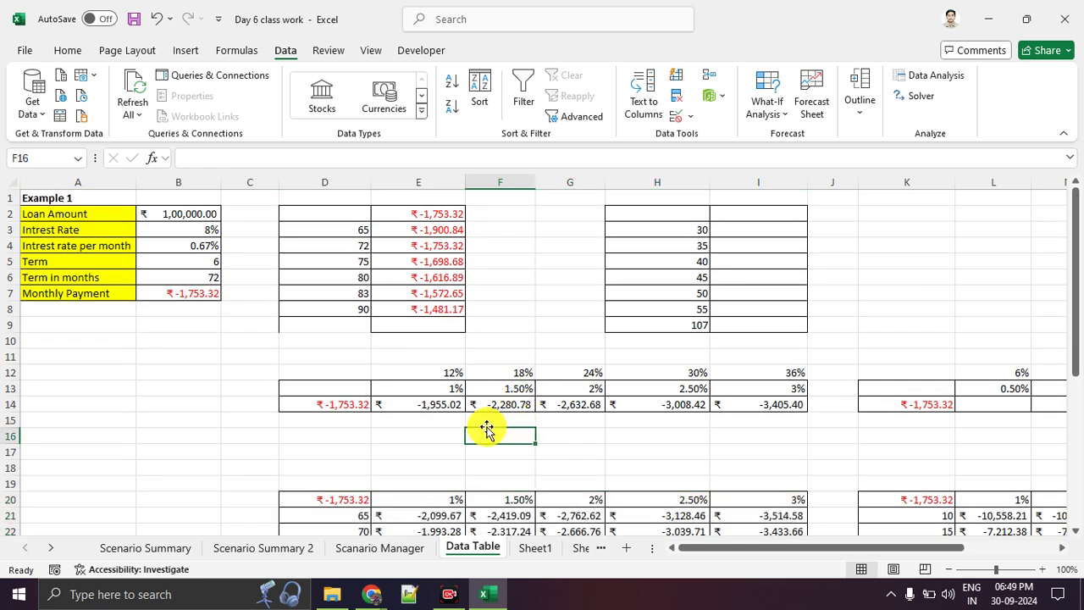
Step: Return to the Google Meet window, scroll through the People list, then close it
{"action": "mouse_move", "coordinate": [429, 592]}
{"action": "mouse_move", "coordinate": [374, 591]}
{"action": "left_click", "coordinate": [345, 543]}
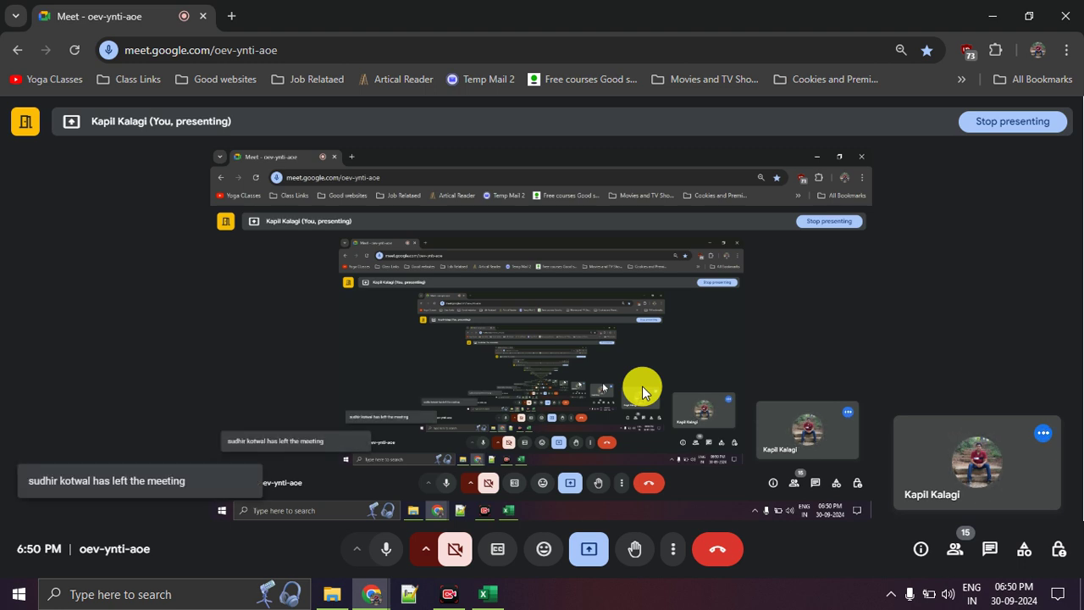
{"action": "left_click", "coordinate": [955, 549]}
{"action": "scroll", "coordinate": [960, 407], "scroll_direction": "down", "scroll_amount": 6}
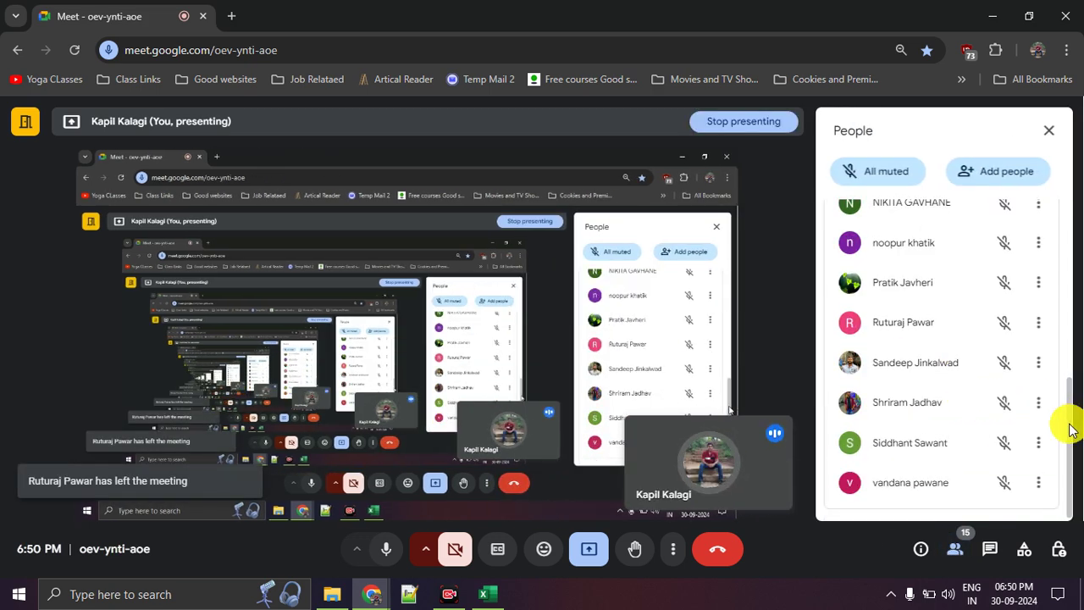
{"action": "left_click_drag", "start_coordinate": [1072, 387], "coordinate": [1079, 332]}
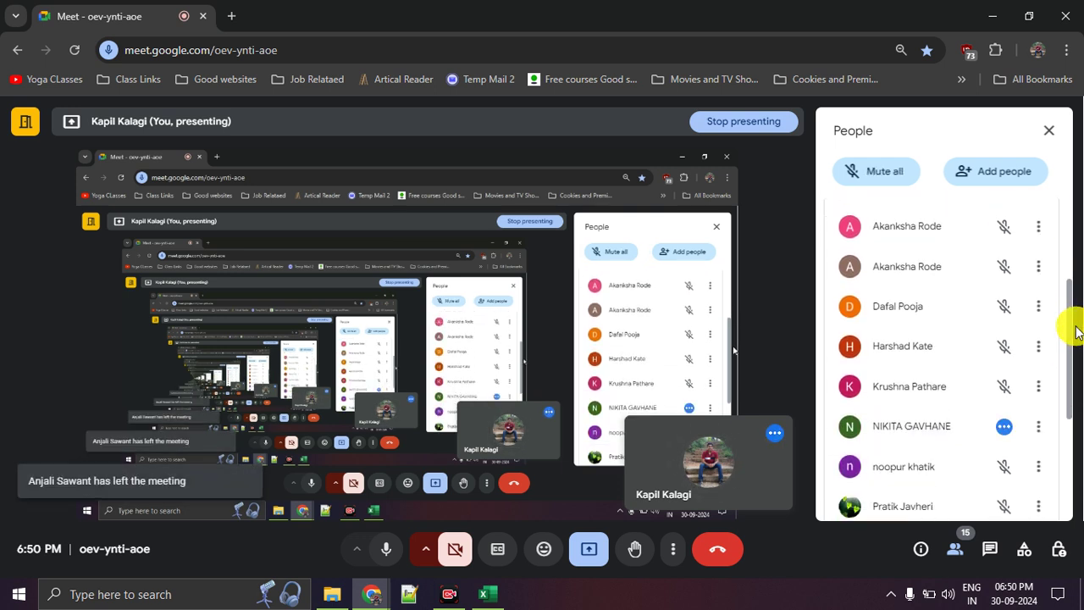
{"action": "left_click_drag", "start_coordinate": [1077, 332], "coordinate": [1079, 440]}
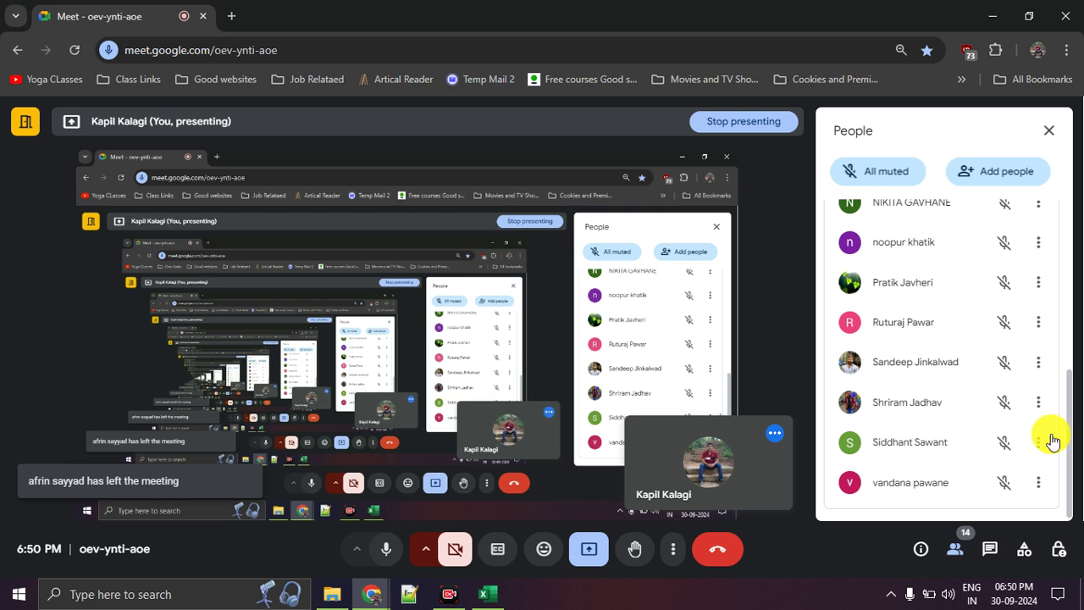
{"action": "left_click", "coordinate": [1050, 134]}
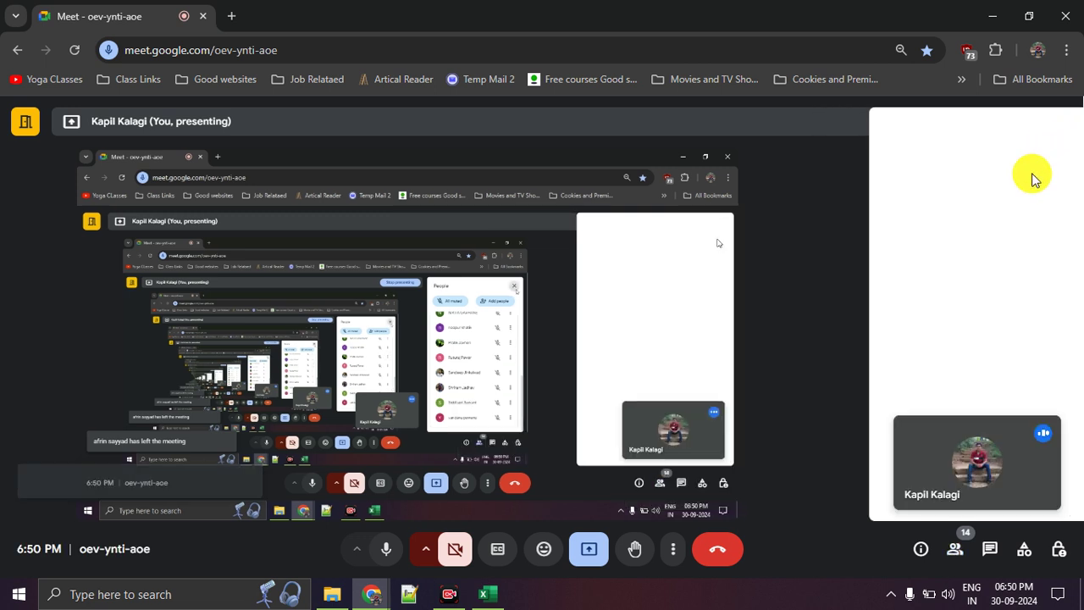